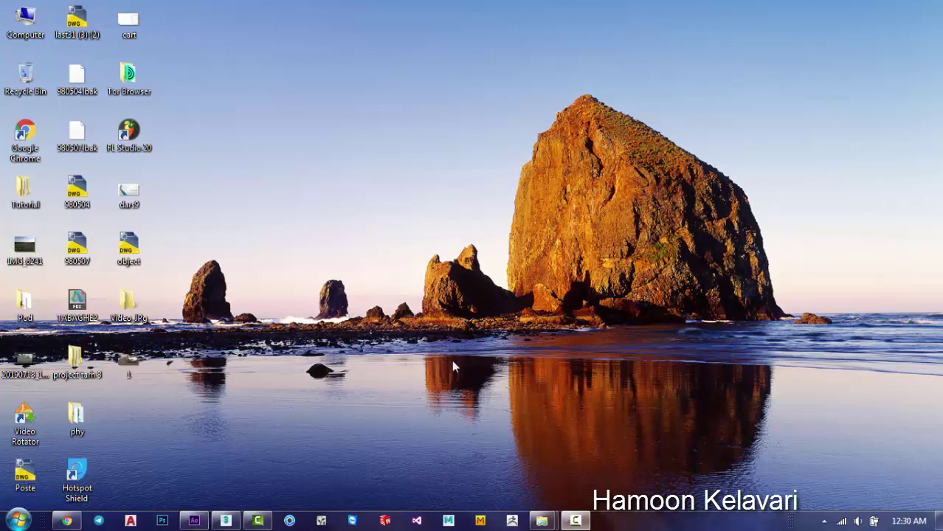
Open the Video_JPg folder and examine the composited car image ben3 f up close.
{"action": "left_click", "coordinate": [193, 519]}
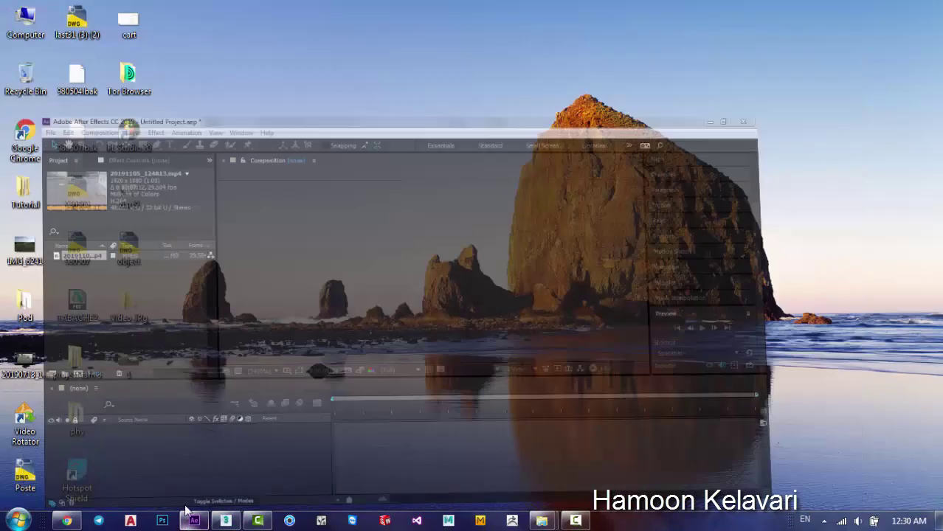
{"action": "left_click", "coordinate": [193, 519]}
{"action": "left_click", "coordinate": [542, 520]}
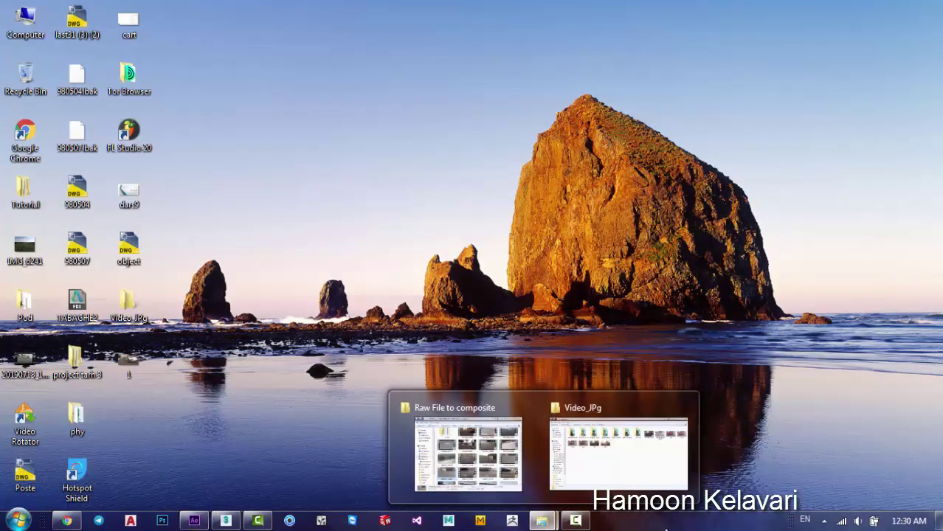
{"action": "left_click", "coordinate": [596, 435]}
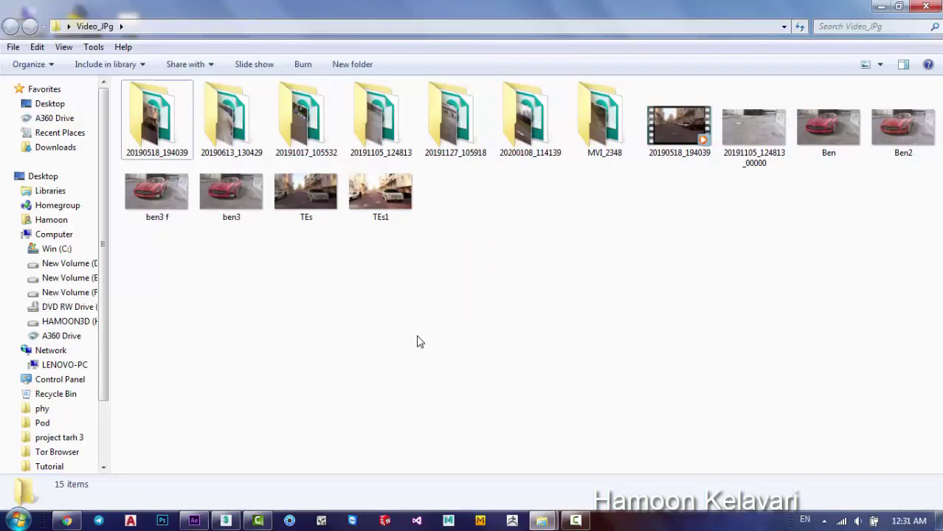
{"action": "left_click", "coordinate": [186, 217]}
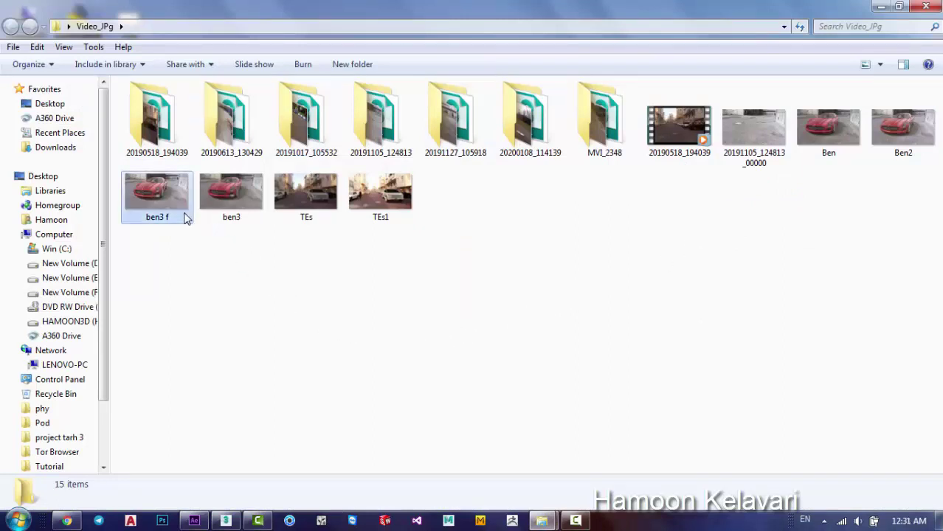
{"action": "double_click", "coordinate": [189, 217]}
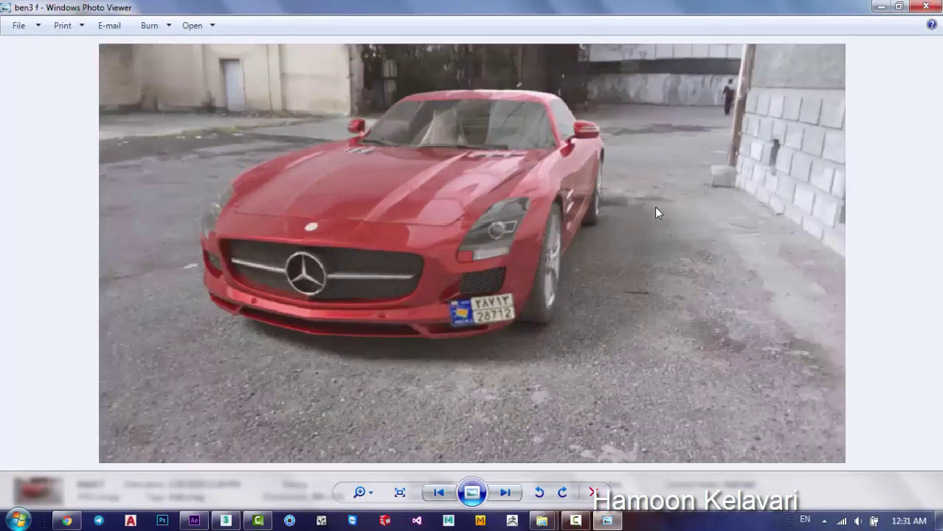
{"action": "scroll", "coordinate": [655, 207], "scroll_direction": "up", "scroll_amount": 3}
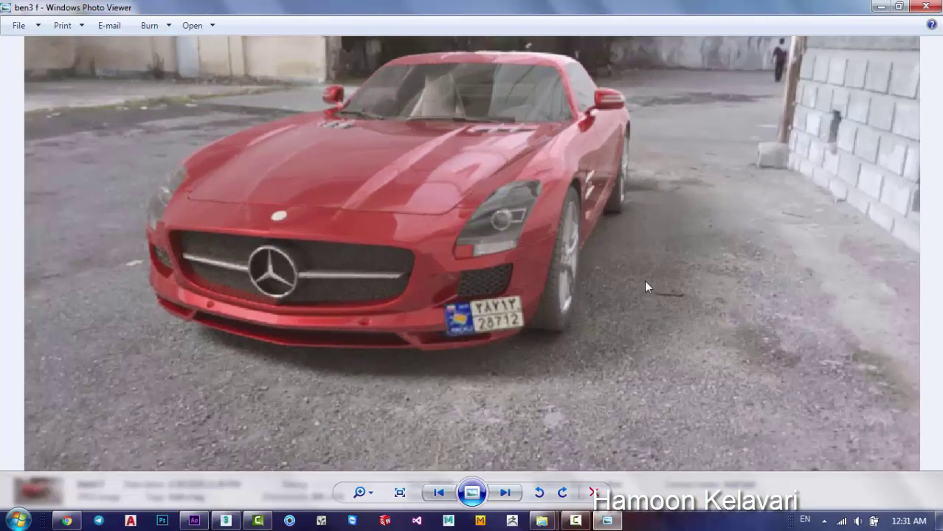
{"action": "scroll", "coordinate": [591, 259], "scroll_direction": "down", "scroll_amount": 3}
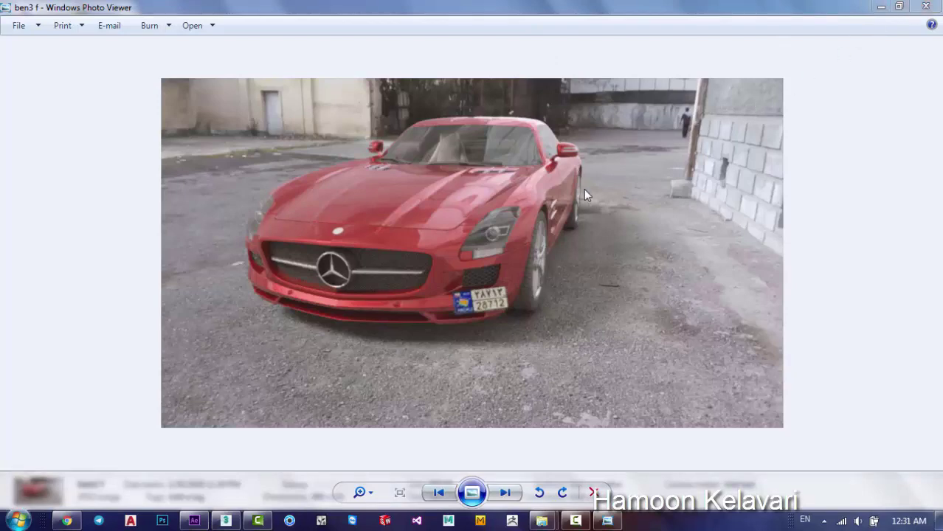
{"action": "left_click", "coordinate": [926, 7]}
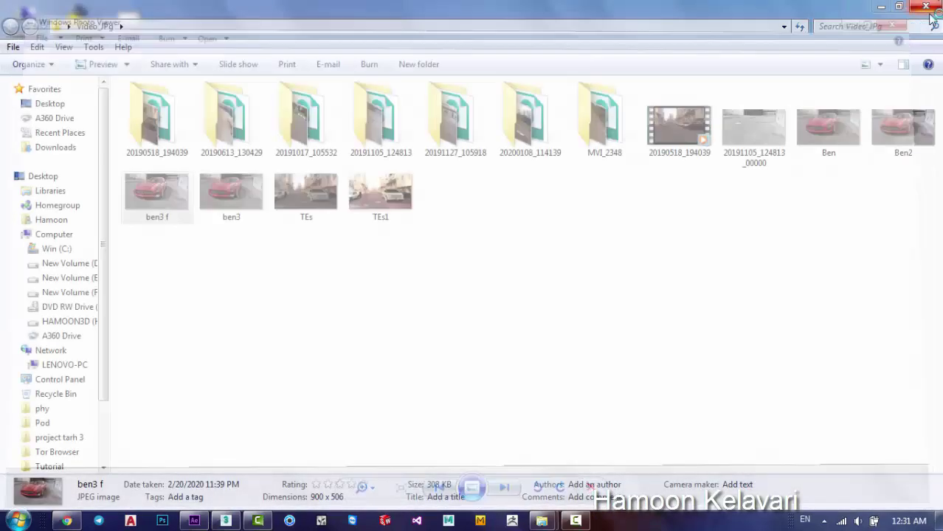
View the empty background frame 20191105_124813_00000 and compare it with the composited image ben3 f.
{"action": "left_click", "coordinate": [780, 164]}
{"action": "double_click", "coordinate": [781, 164]}
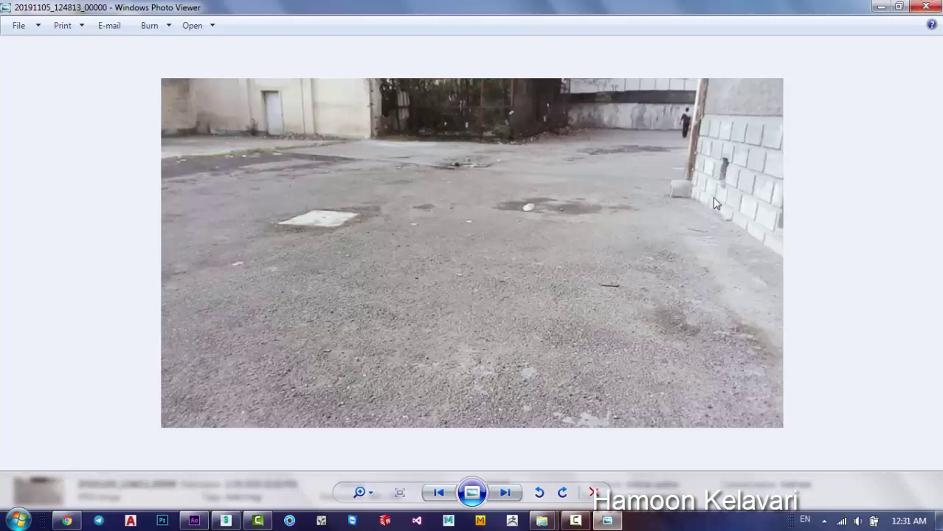
{"action": "left_click", "coordinate": [926, 7]}
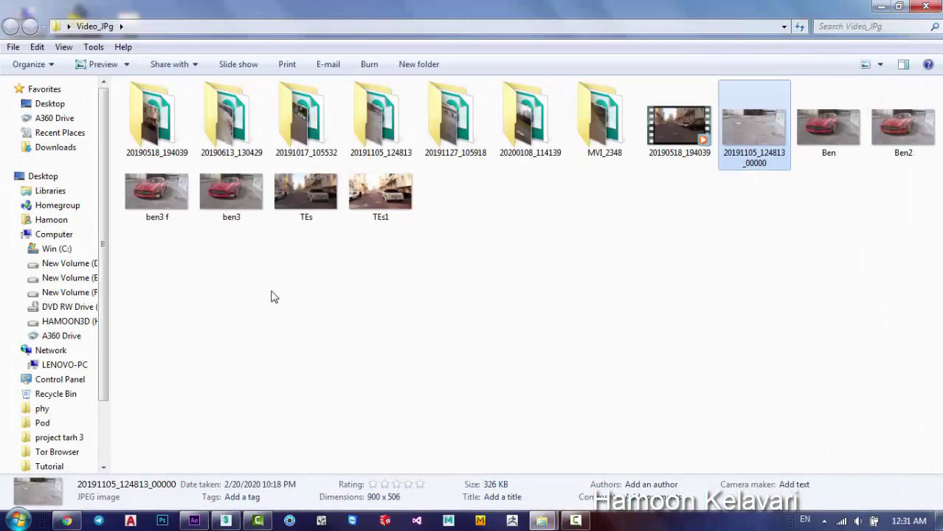
{"action": "left_click", "coordinate": [218, 196]}
{"action": "double_click", "coordinate": [178, 199]}
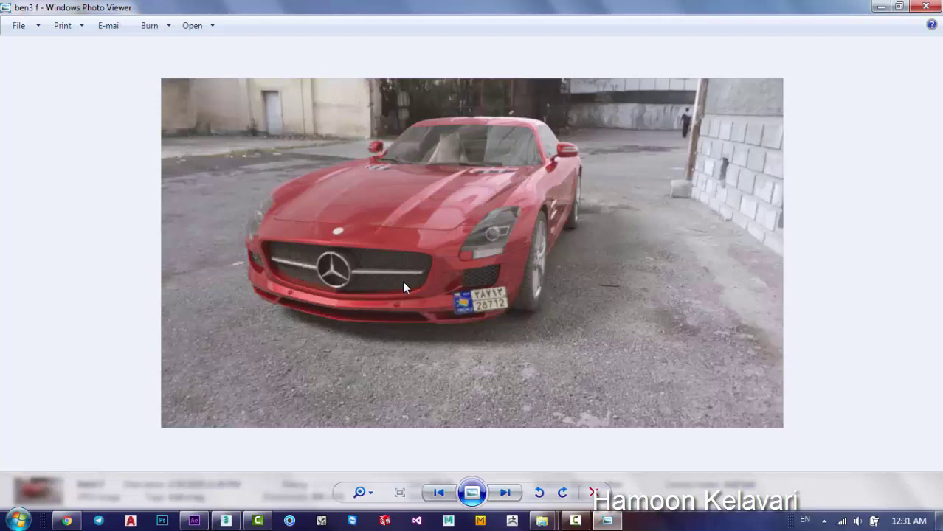
{"action": "key", "text": "alt+F4"}
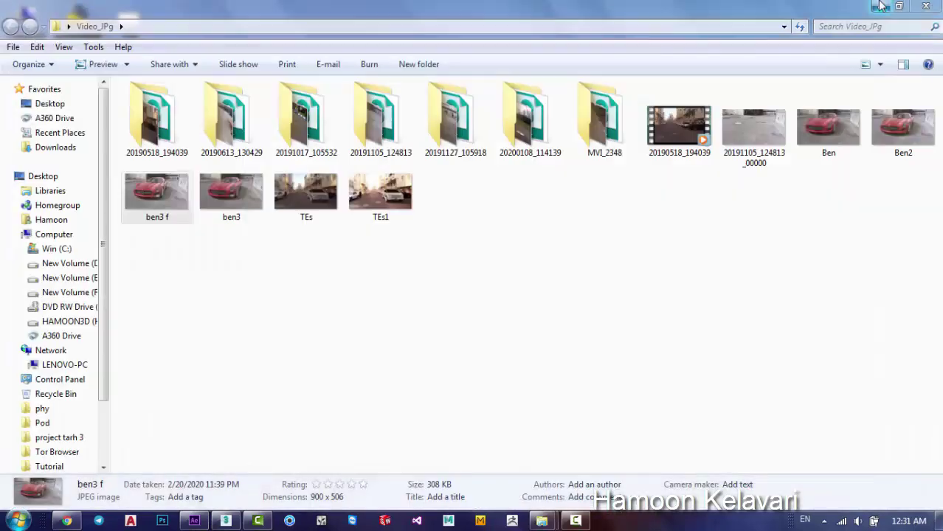
{"action": "key", "text": "alt+F4"}
Switch to After Effects and create a composition from the 20191105_124813.mp4 footage.
{"action": "left_click", "coordinate": [194, 521]}
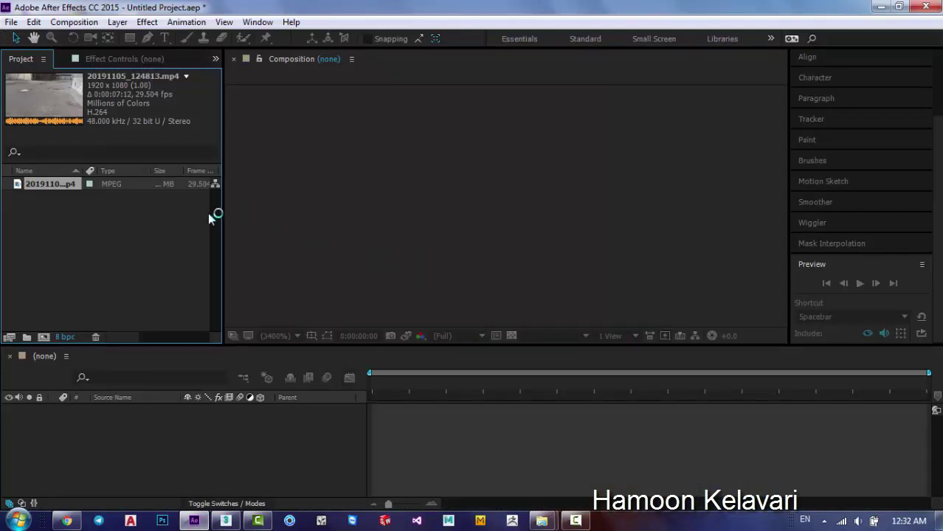
{"action": "left_click_drag", "start_coordinate": [65, 182], "coordinate": [118, 416]}
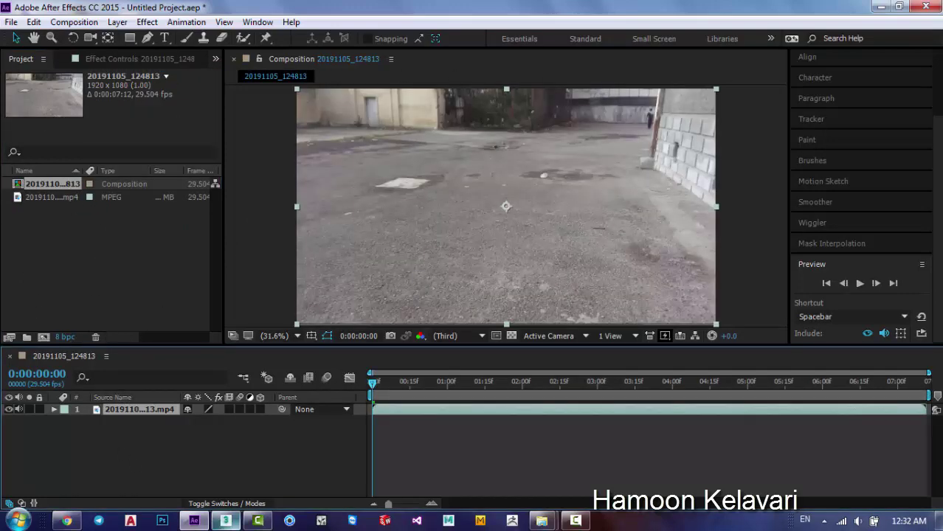
{"action": "left_click", "coordinate": [225, 521]}
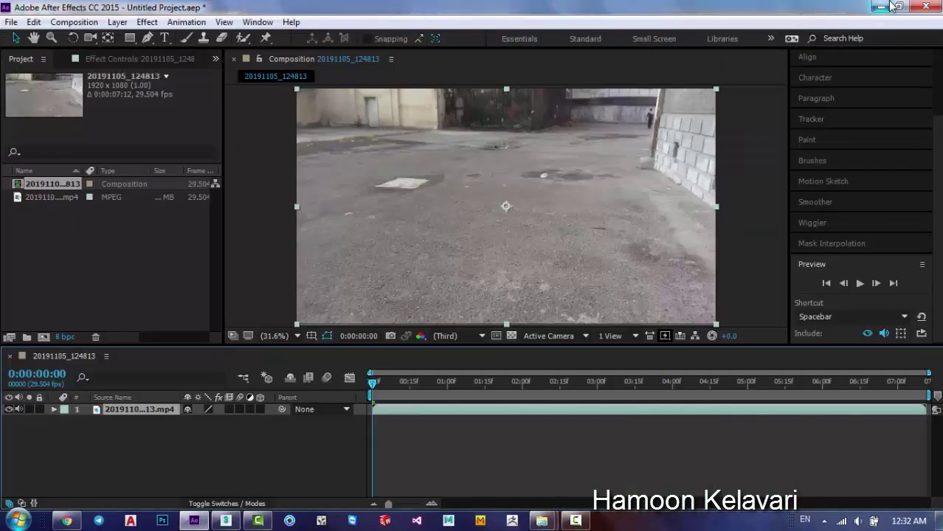
{"action": "left_click", "coordinate": [880, 7]}
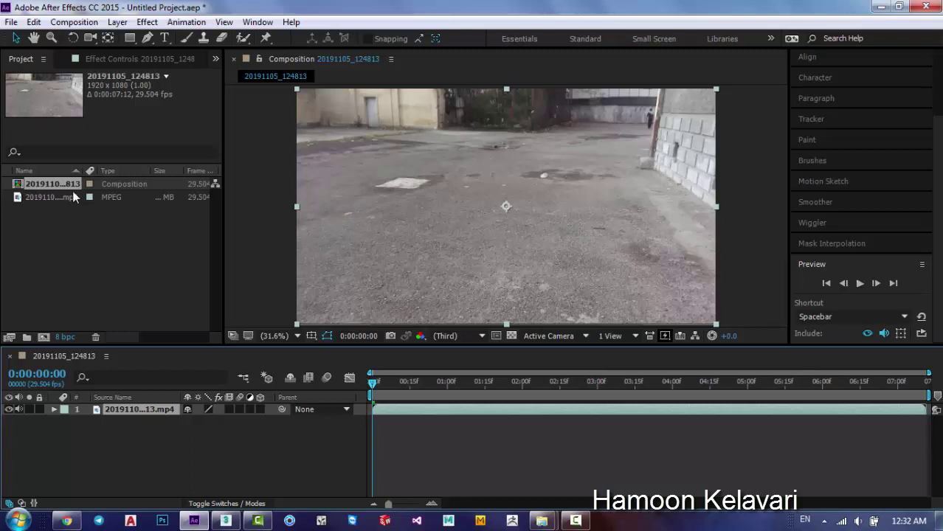
Play a preview of the footage layer, stop it and return to the first frame.
{"action": "left_click", "coordinate": [163, 453]}
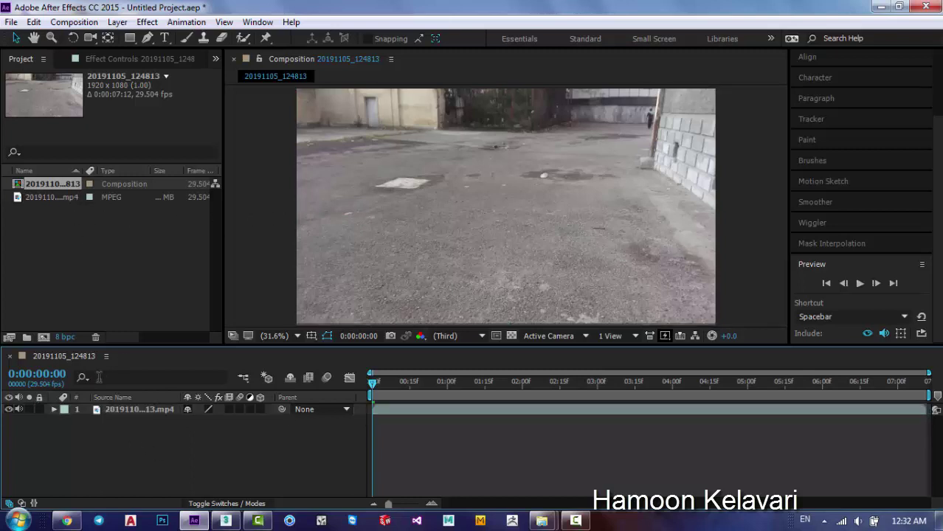
{"action": "left_click", "coordinate": [136, 410]}
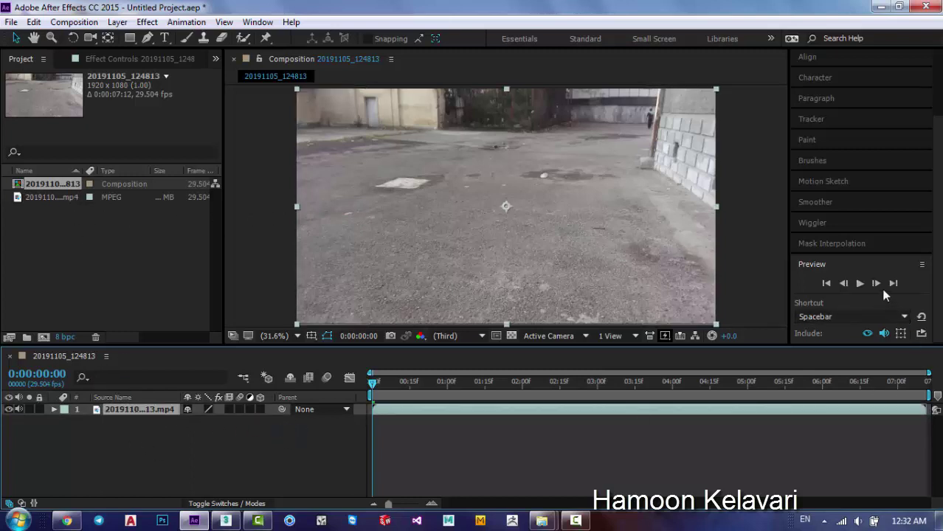
{"action": "left_click", "coordinate": [859, 282]}
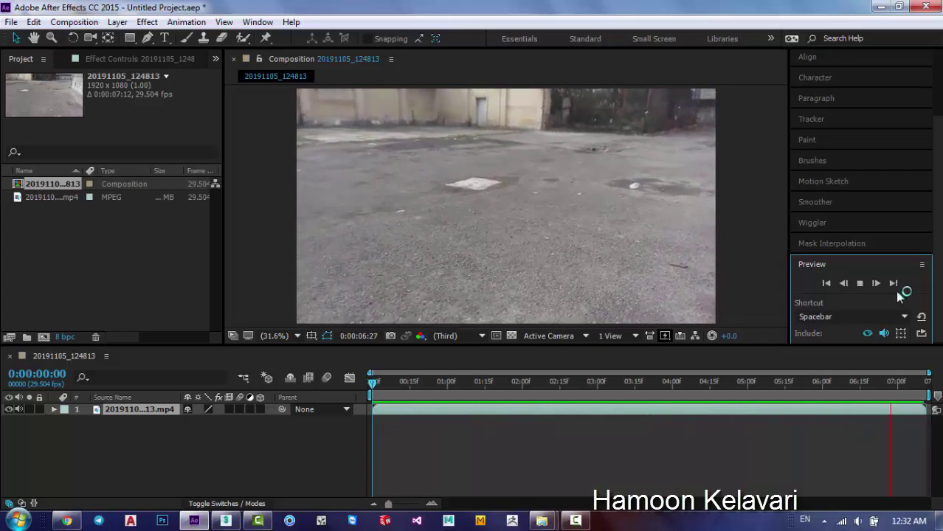
{"action": "left_click", "coordinate": [868, 283]}
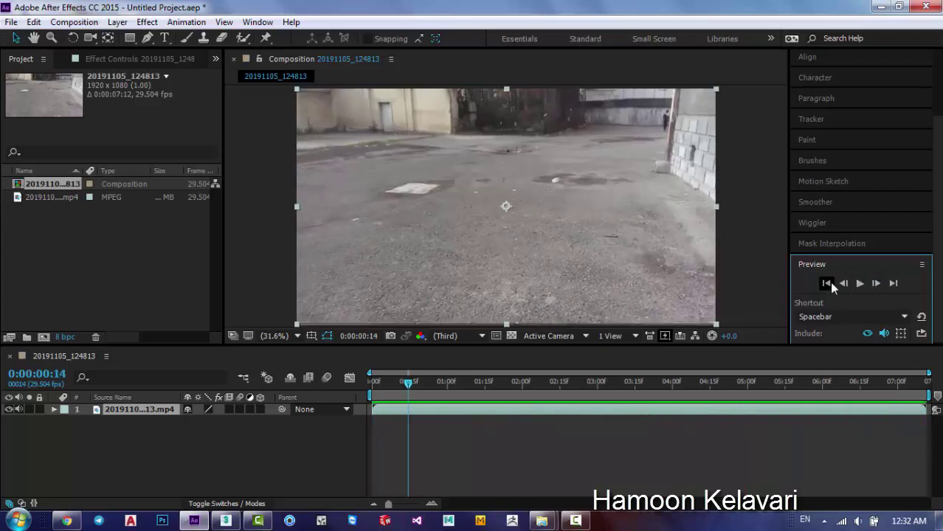
{"action": "left_click", "coordinate": [826, 283]}
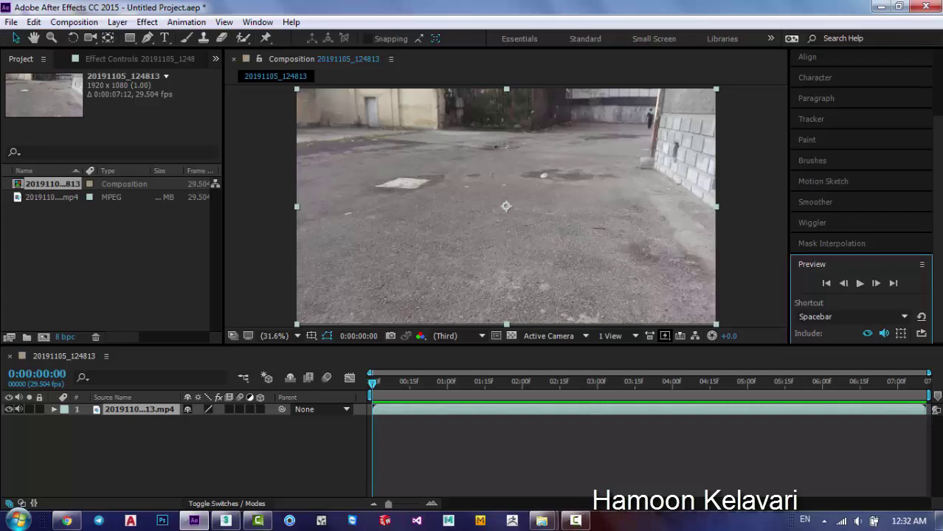
Add the composition to the render queue and set its output format to JPEG Sequence.
{"action": "left_click", "coordinate": [11, 22]}
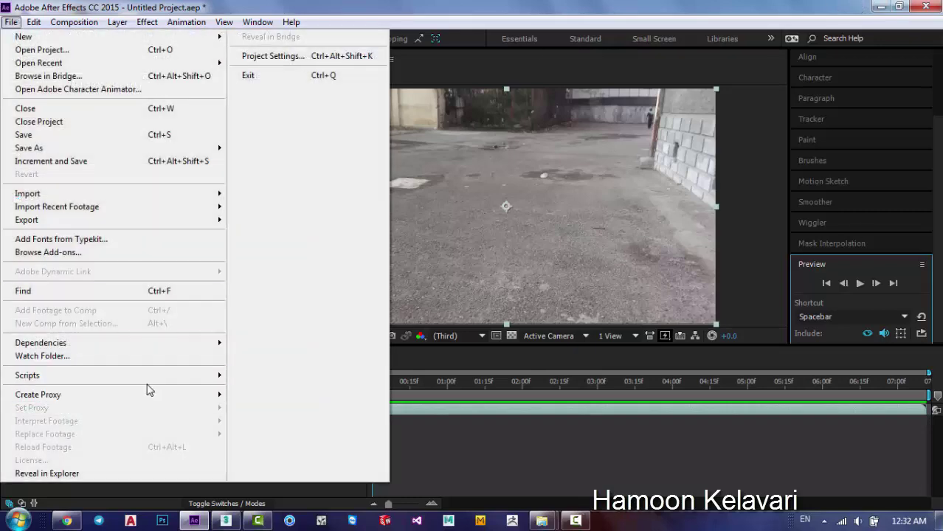
{"action": "mouse_move", "coordinate": [33, 22]}
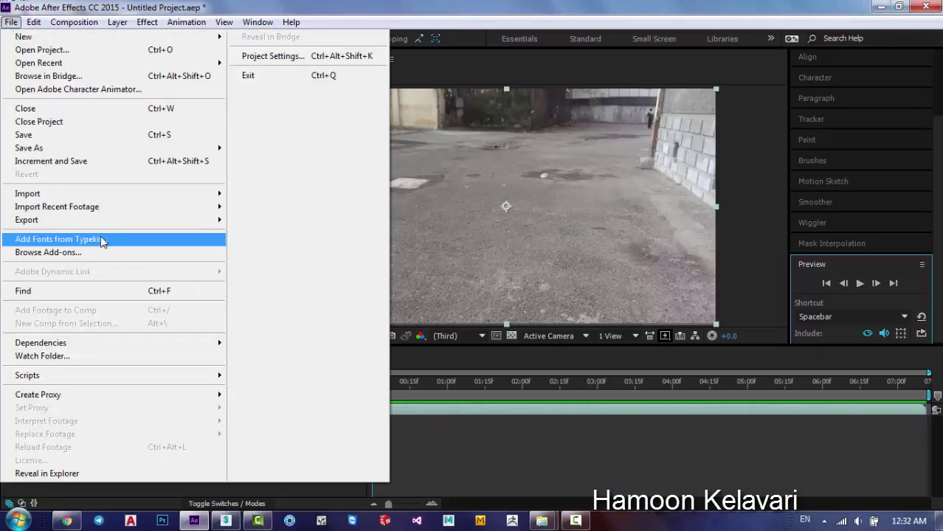
{"action": "mouse_move", "coordinate": [221, 220]}
{"action": "left_click", "coordinate": [316, 237]}
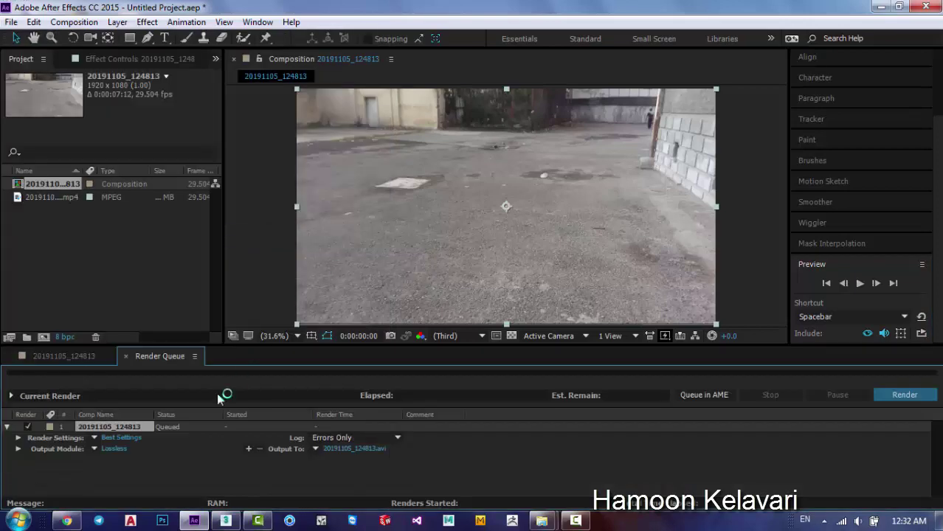
{"action": "left_click", "coordinate": [121, 451]}
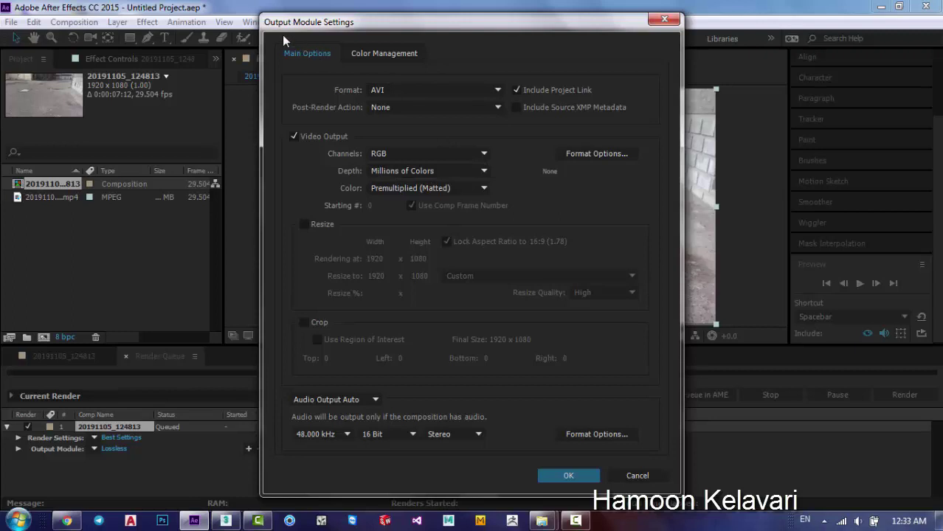
{"action": "left_click", "coordinate": [375, 89]}
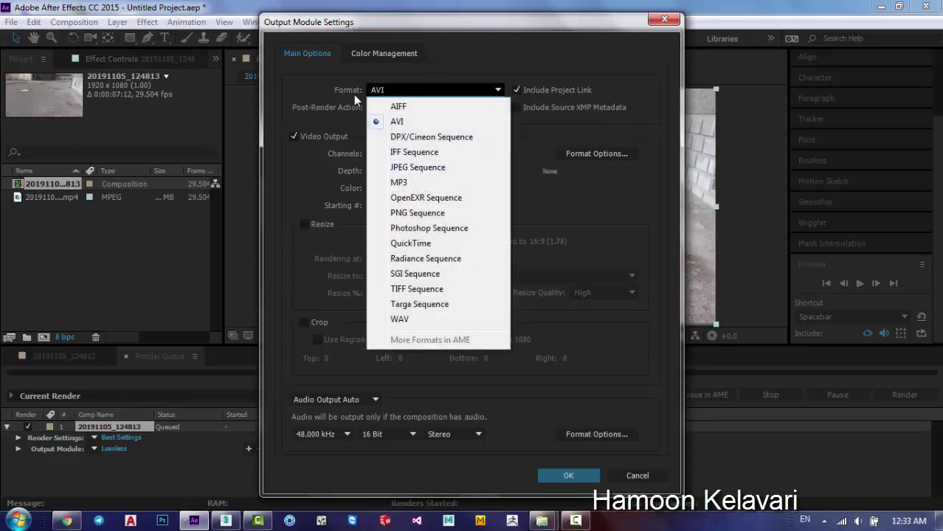
{"action": "left_click", "coordinate": [417, 167]}
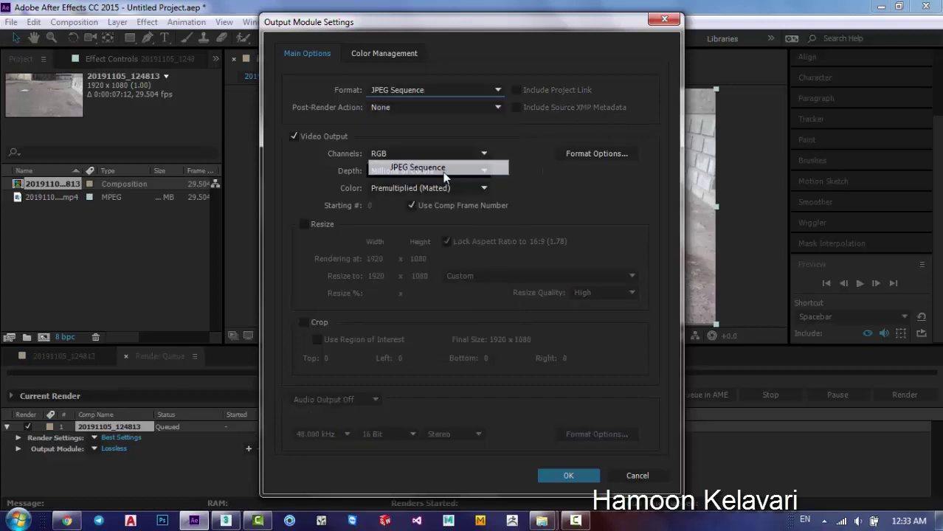
{"action": "left_click", "coordinate": [560, 476]}
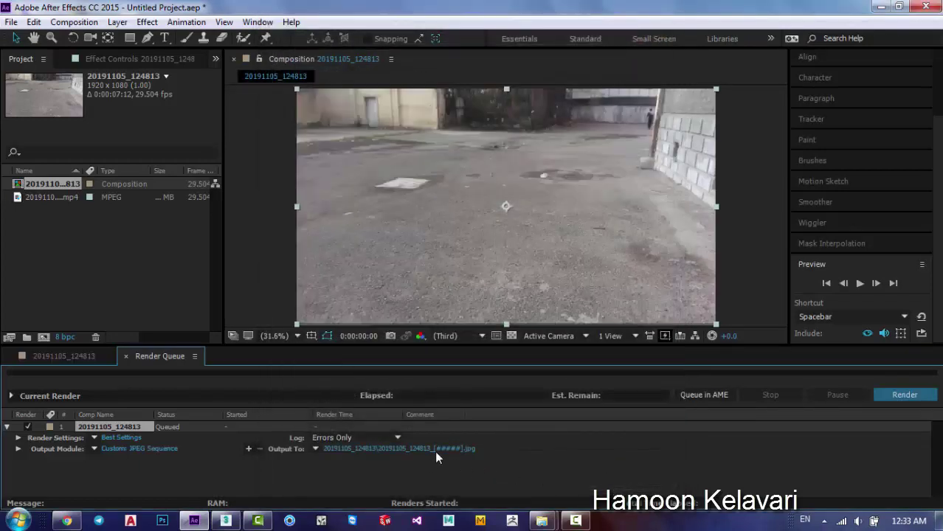
Set the render destination to the 20191105_124813 subfolder of Video_JPg with file name 20191105_124813_[#####].jpg, and close the render queue.
{"action": "left_click", "coordinate": [434, 451]}
{"action": "left_click", "coordinate": [605, 463]}
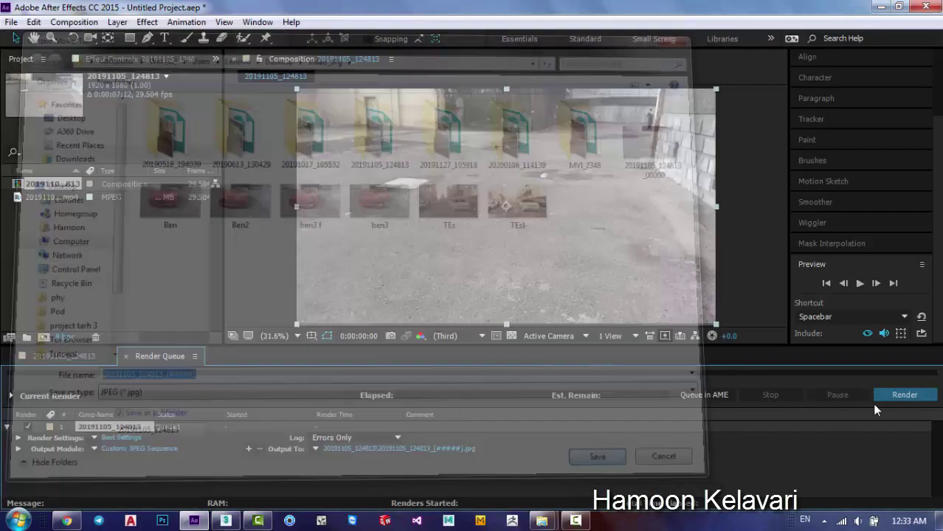
{"action": "left_click", "coordinate": [125, 356]}
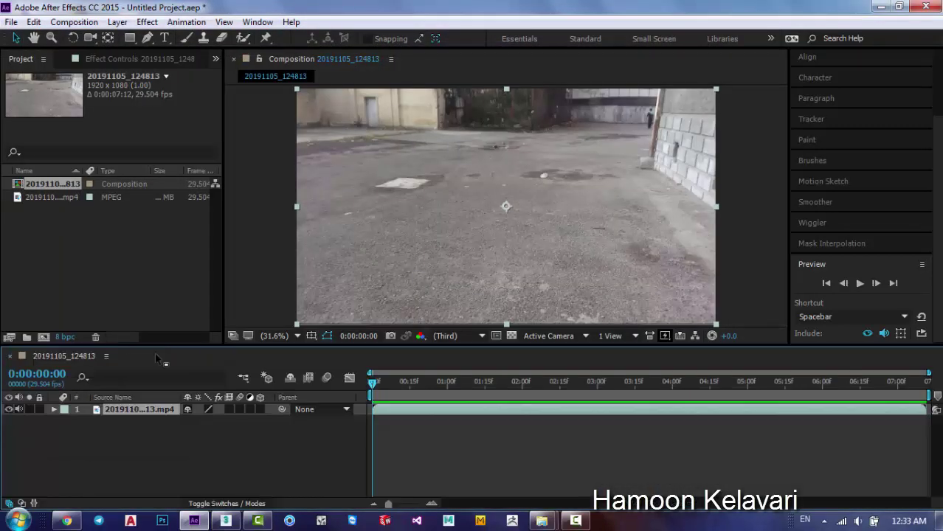
Switch to the Video_JPg folder, open its 20191105_124813 subfolder and look through the numbered JPEG frames.
{"action": "left_click", "coordinate": [885, 7]}
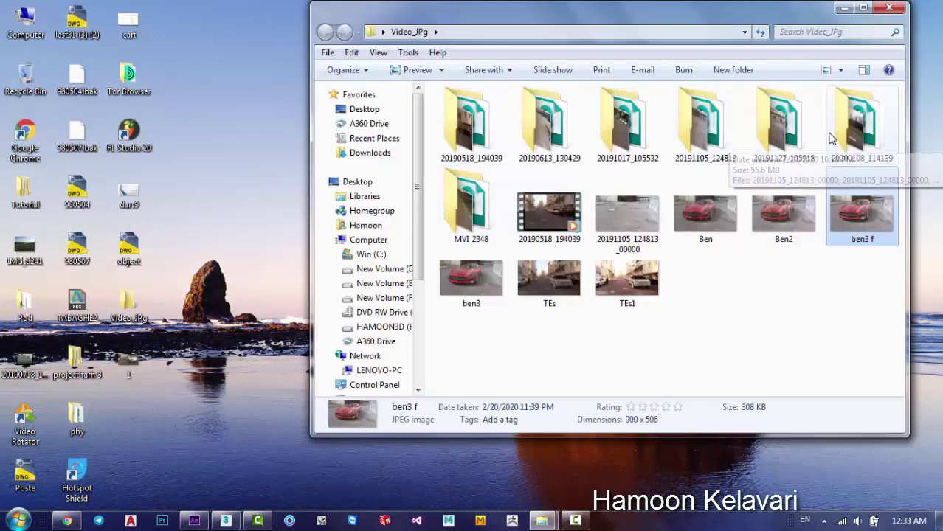
{"action": "double_click", "coordinate": [773, 22]}
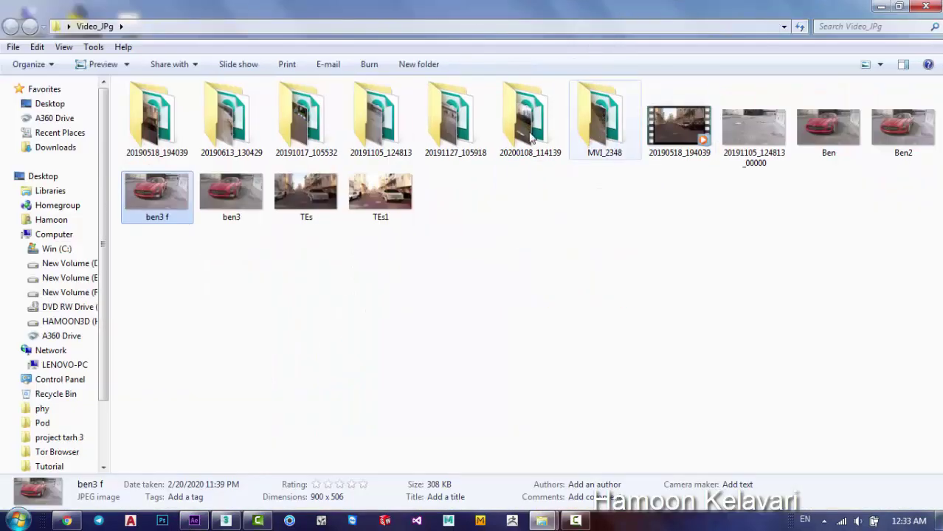
{"action": "double_click", "coordinate": [528, 137]}
{"action": "key", "text": "BackSpace"}
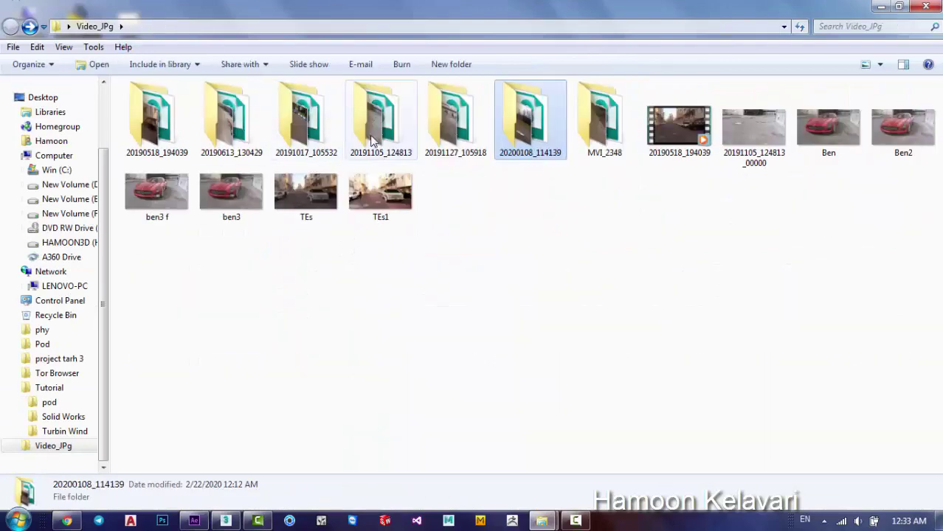
{"action": "left_click", "coordinate": [404, 143]}
{"action": "double_click", "coordinate": [404, 143]}
{"action": "left_click", "coordinate": [240, 127]}
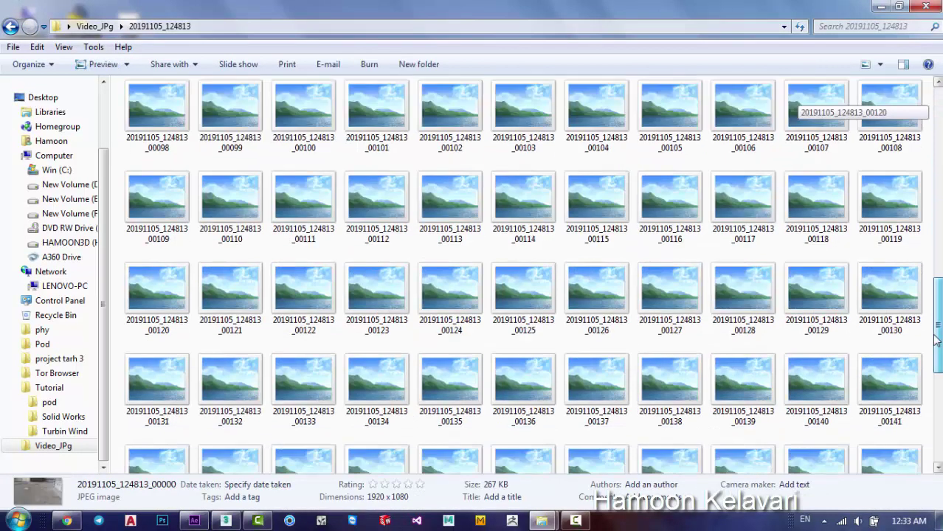
{"action": "left_click_drag", "start_coordinate": [938, 121], "coordinate": [937, 443]}
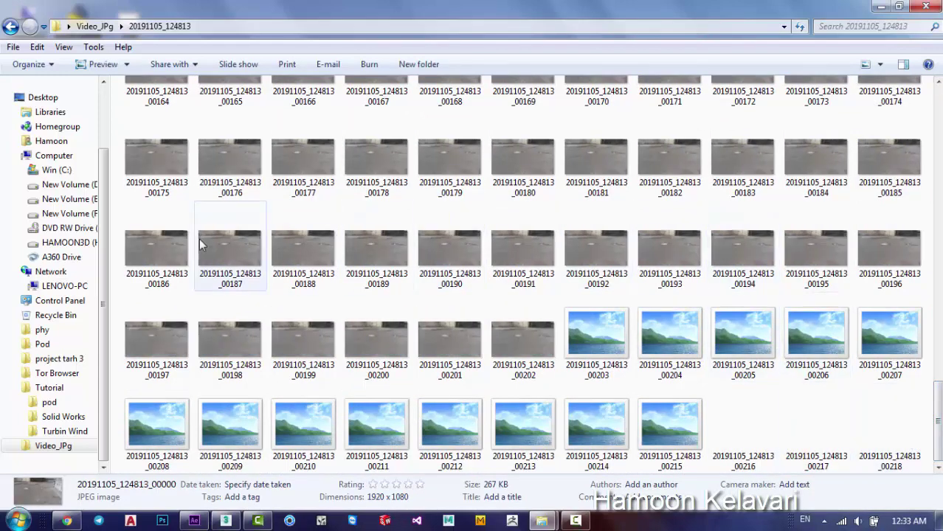
Open the first JPEG frame 20191105_124813_00000, step through the sequence images in order, and close the image viewer.
{"action": "scroll", "coordinate": [812, 428], "scroll_direction": "up", "scroll_amount": 10}
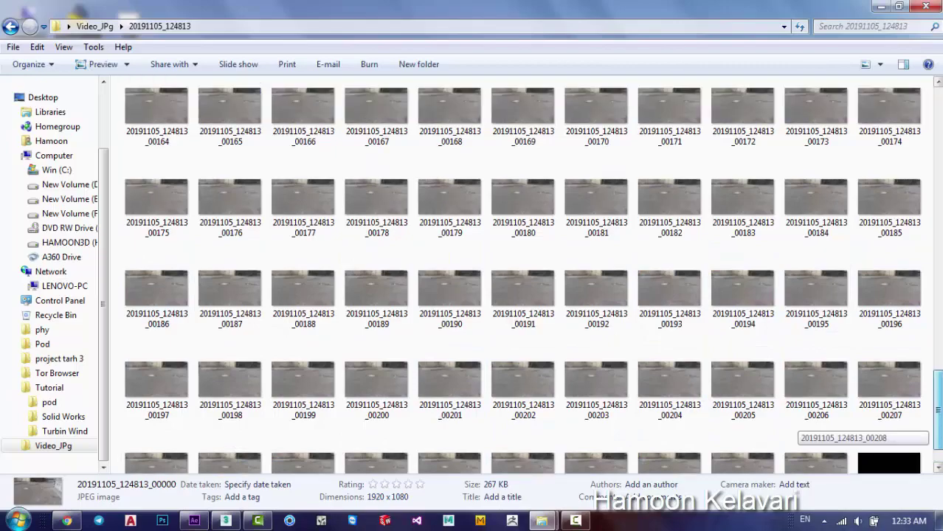
{"action": "scroll", "coordinate": [811, 428], "scroll_direction": "up", "scroll_amount": 3}
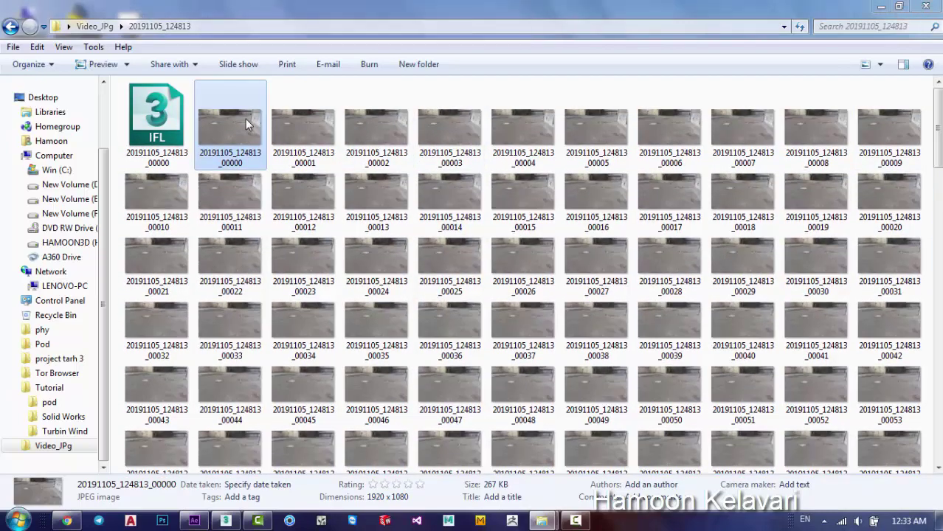
{"action": "double_click", "coordinate": [245, 119]}
{"action": "key", "text": "Right"}
{"action": "key", "text": "Right"}
{"action": "key", "text": "Right"}
{"action": "key", "text": "Right"}
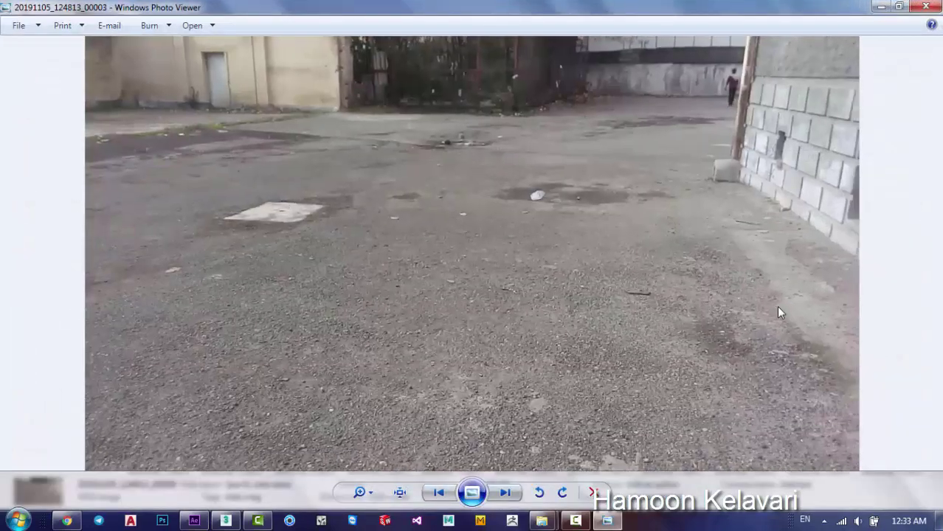
{"action": "key", "text": "Right"}
{"action": "key", "text": "Right"}
{"action": "key", "text": "Right"}
{"action": "key", "text": "Right"}
{"action": "key", "text": "Right"}
{"action": "key", "text": "Right"}
{"action": "key", "text": "Right"}
{"action": "key", "text": "Right"}
{"action": "key", "text": "Right"}
{"action": "key", "text": "Right"}
{"action": "key", "text": "Right"}
{"action": "key", "text": "Right"}
{"action": "key", "text": "Right"}
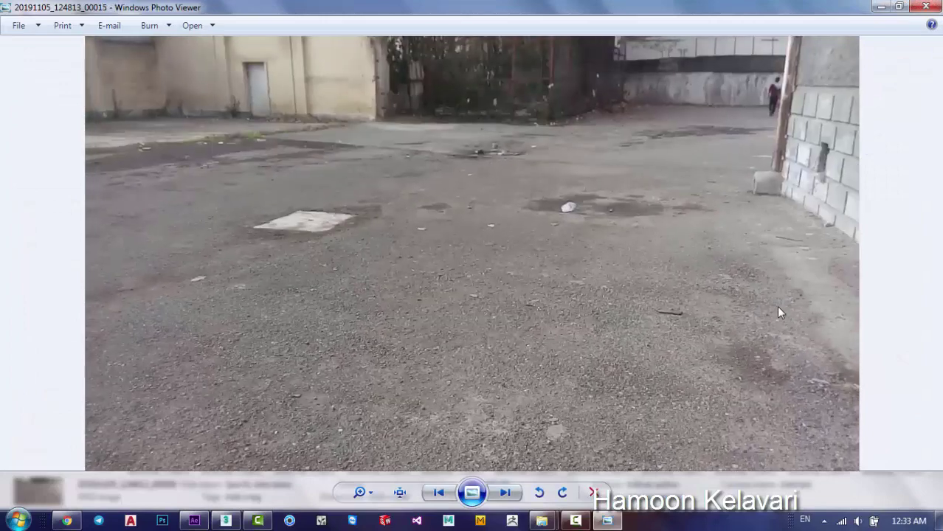
{"action": "key", "text": "Right"}
{"action": "key", "text": "Right"}
{"action": "key", "text": "Right"}
{"action": "key", "text": "Right"}
{"action": "key", "text": "Right"}
{"action": "key", "text": "Right"}
{"action": "key", "text": "Right"}
{"action": "key", "text": "Right"}
{"action": "key", "text": "Right"}
{"action": "key", "text": "Right"}
{"action": "key", "text": "Right"}
{"action": "key", "text": "Right"}
{"action": "key", "text": "Right"}
{"action": "key", "text": "Right"}
{"action": "key", "text": "Right"}
{"action": "key", "text": "Right"}
{"action": "key", "text": "Right"}
{"action": "key", "text": "Right"}
{"action": "key", "text": "Right"}
{"action": "key", "text": "Right"}
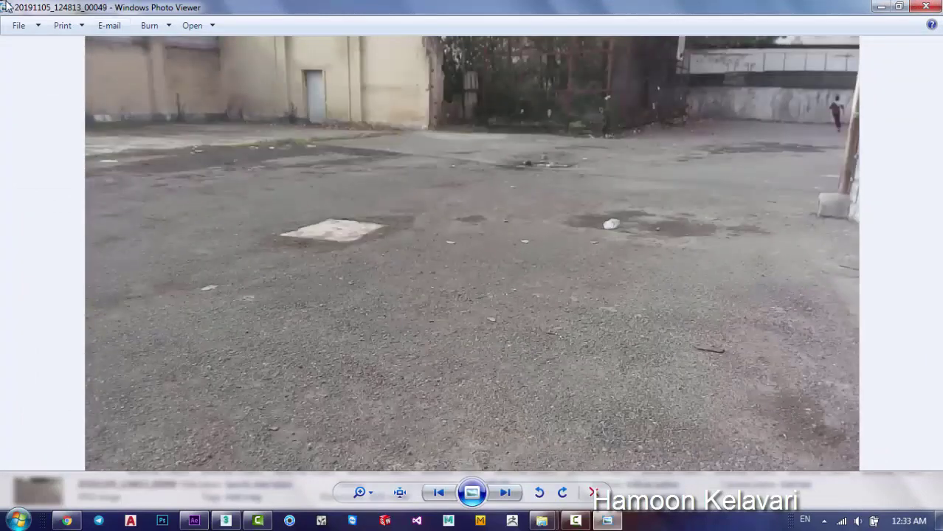
{"action": "left_click", "coordinate": [925, 6]}
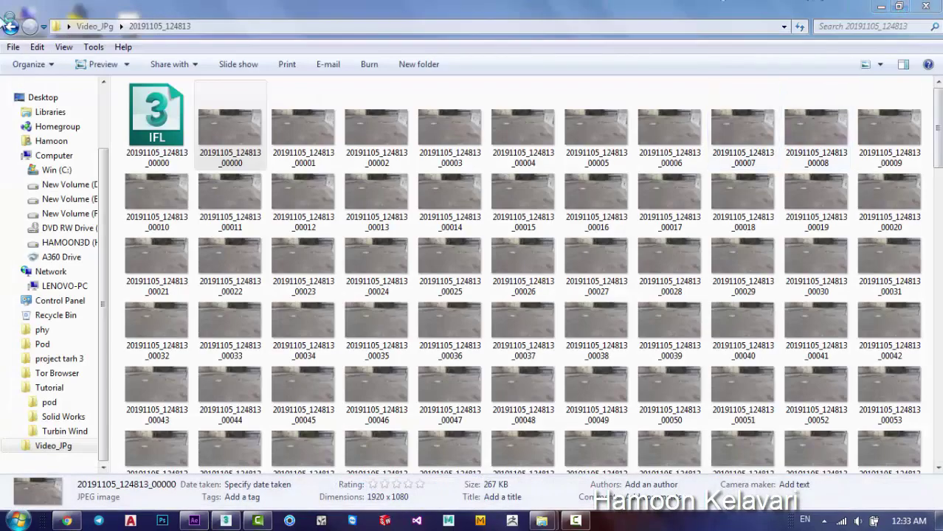
Switch to After Effects and run Track Camera on the 20191105_124813.mp4 layer.
{"action": "key", "text": "BackSpace"}
{"action": "left_click", "coordinate": [883, 6]}
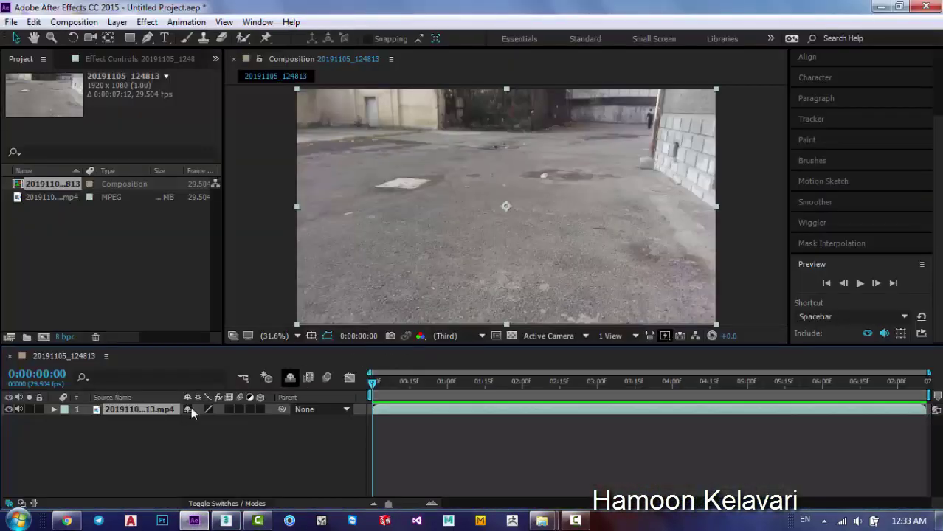
{"action": "right_click", "coordinate": [163, 407]}
{"action": "left_click", "coordinate": [186, 456]}
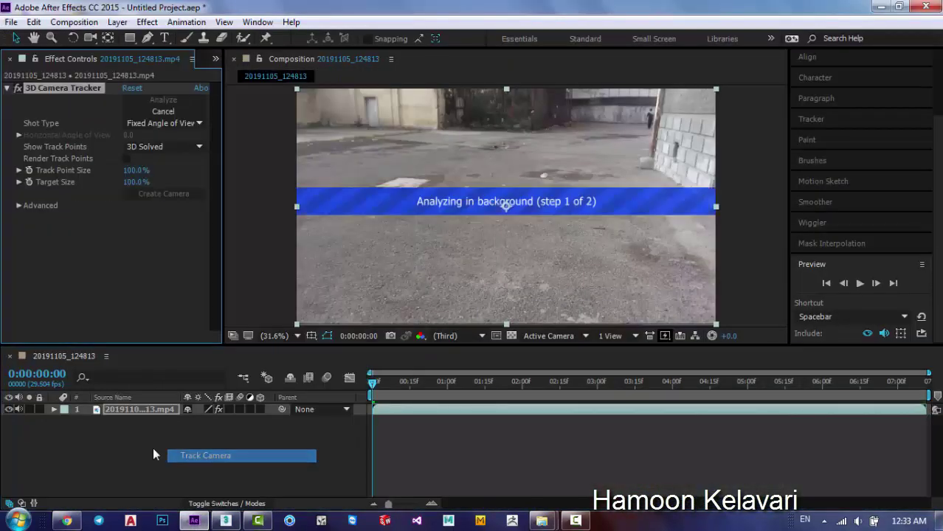
{"action": "right_click", "coordinate": [153, 406]}
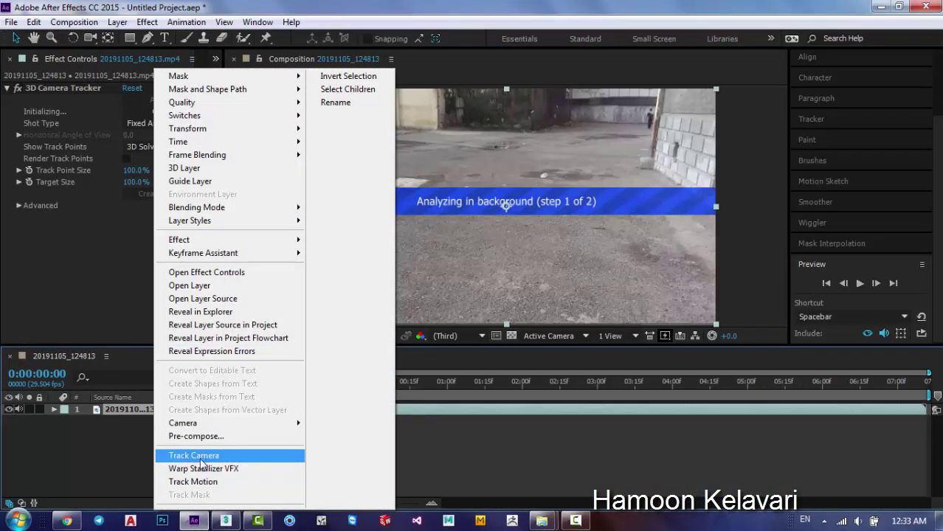
{"action": "key", "text": "Escape"}
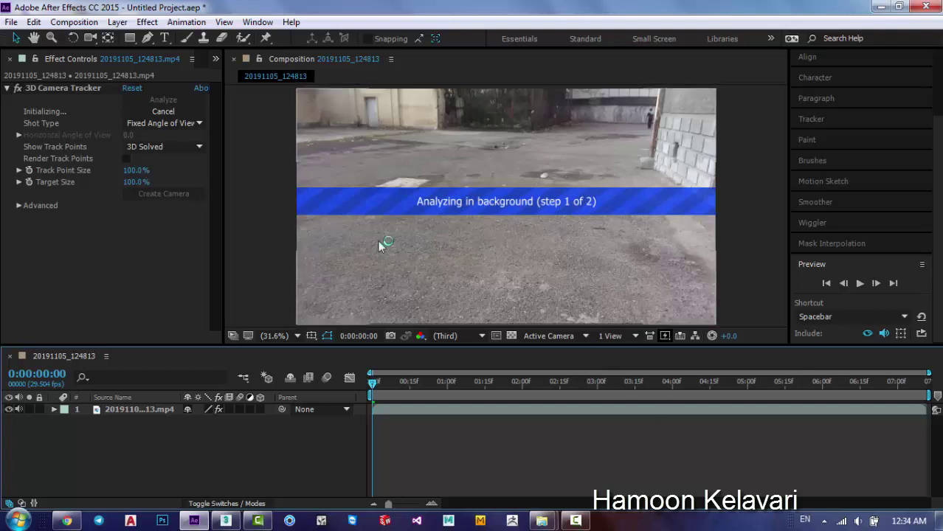
{"action": "left_click", "coordinate": [575, 521]}
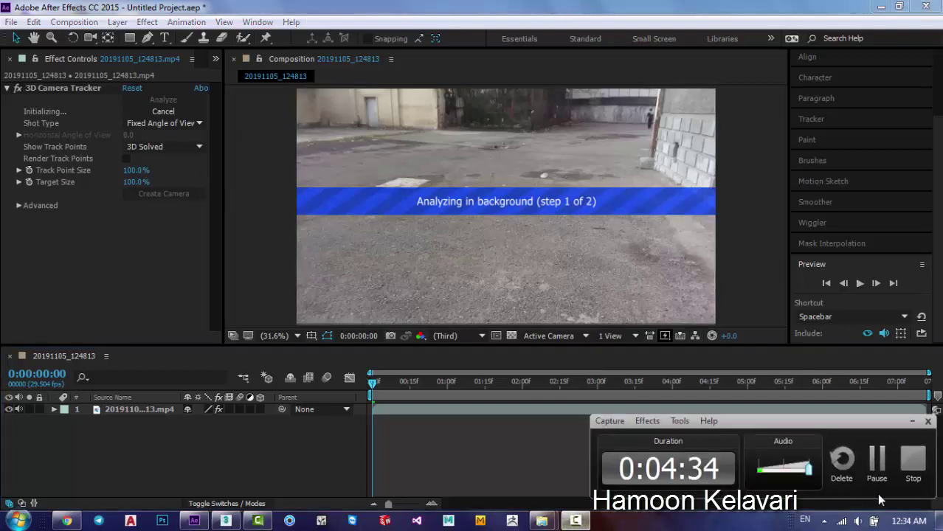
{"action": "left_click", "coordinate": [885, 478]}
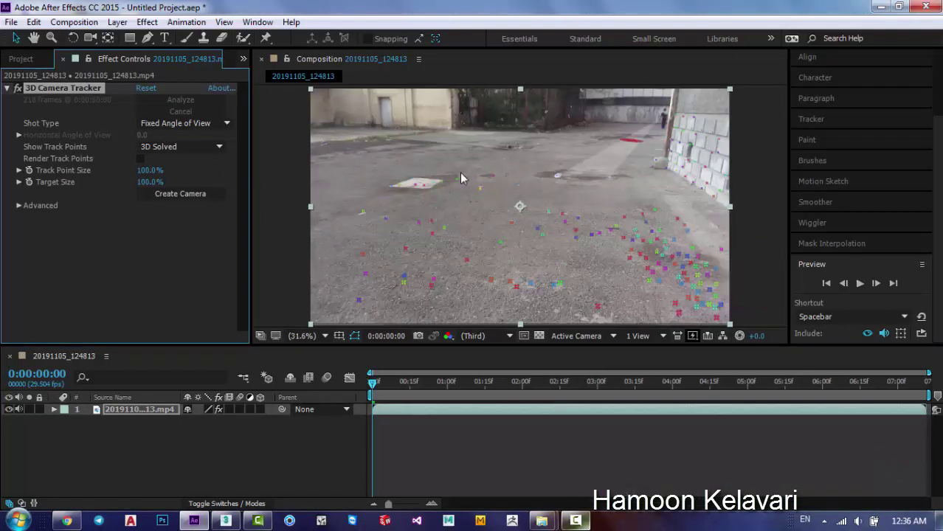
Check the solved track points on the footage at frame 0:00:03:24.
{"action": "key", "text": "space"}
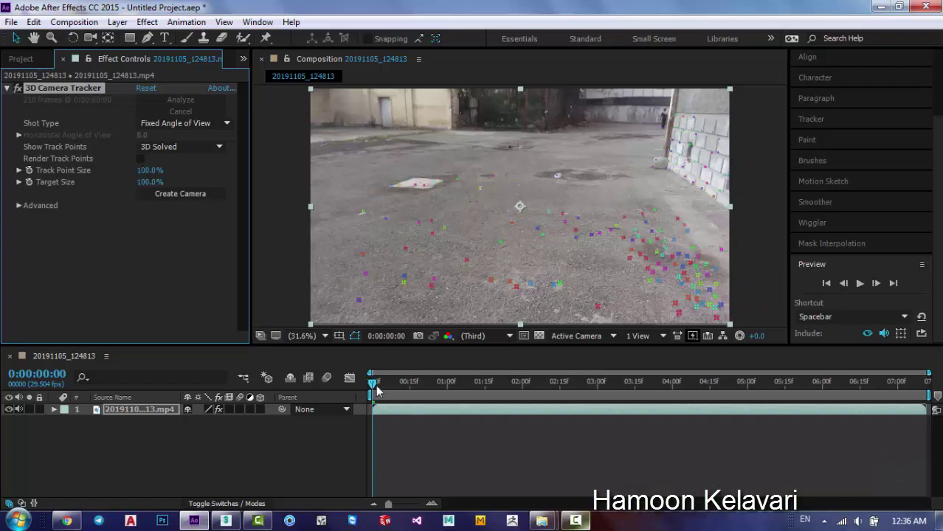
{"action": "left_click", "coordinate": [647, 391]}
{"action": "left_click", "coordinate": [659, 391]}
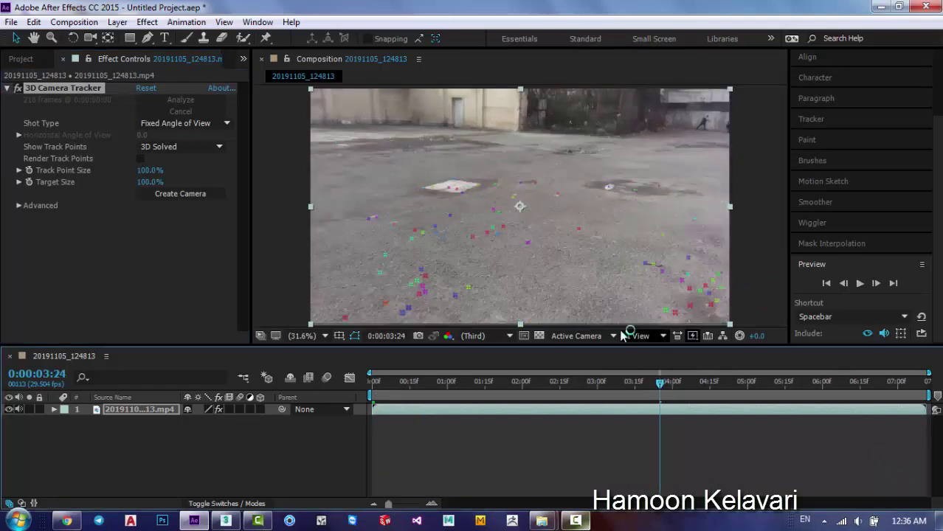
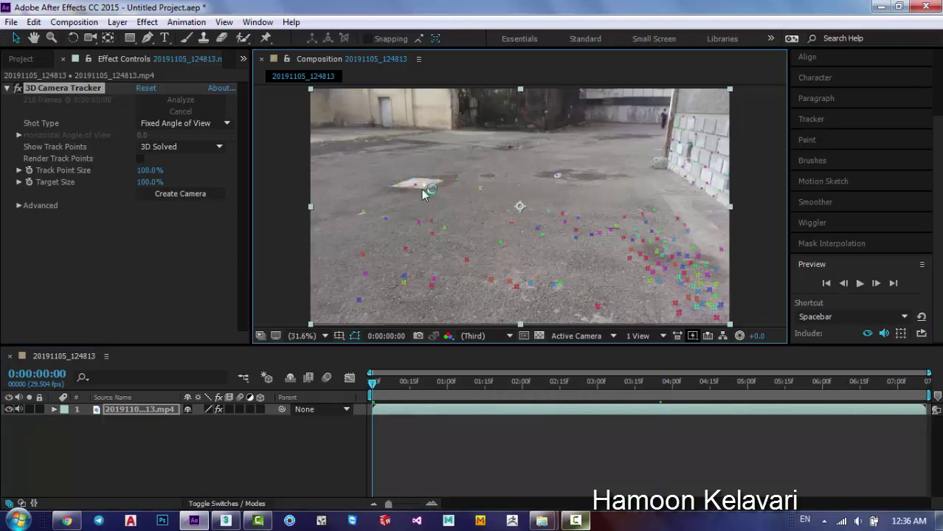
Select four track points on the asphalt, starting from the white patch, and create 4 nulls and a camera from them.
{"action": "left_click", "coordinate": [363, 255]}
{"action": "left_click", "coordinate": [516, 287], "text": "shift"}
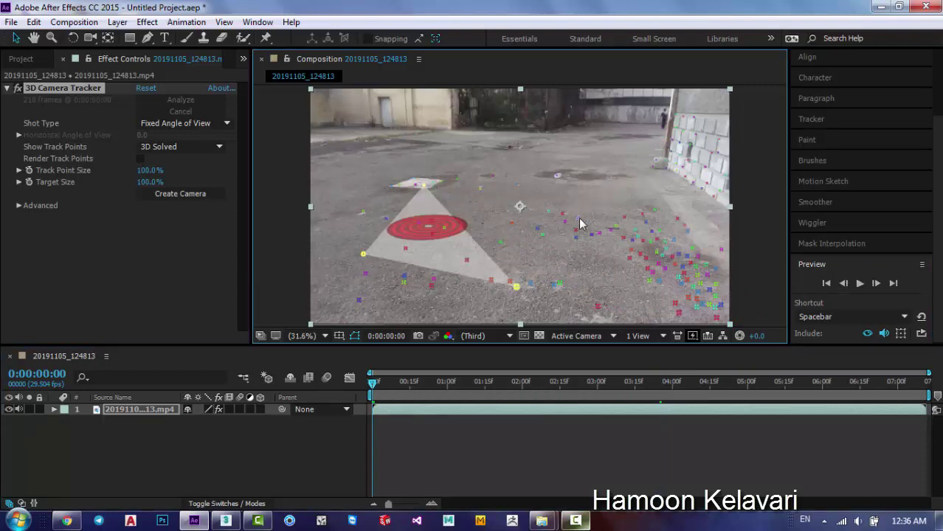
{"action": "left_click", "coordinate": [578, 217], "text": "shift"}
{"action": "right_click", "coordinate": [499, 225]}
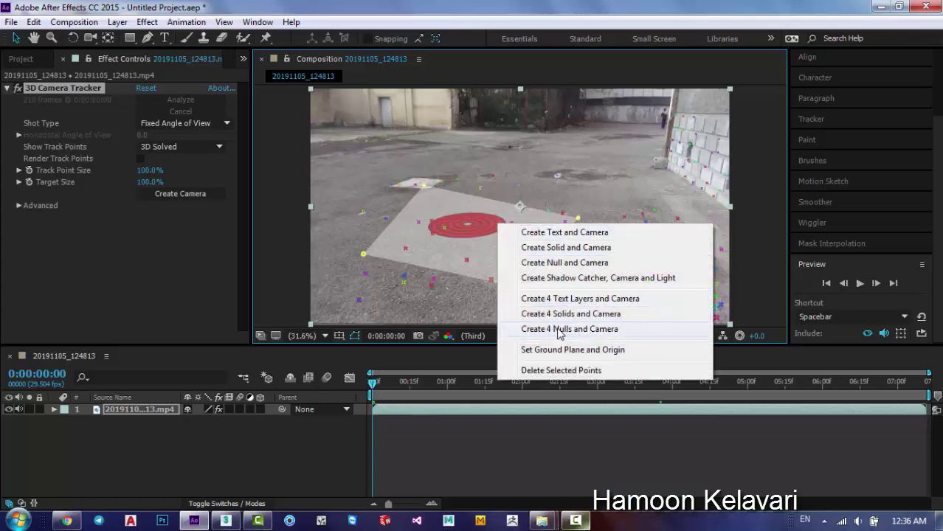
{"action": "left_click", "coordinate": [609, 337]}
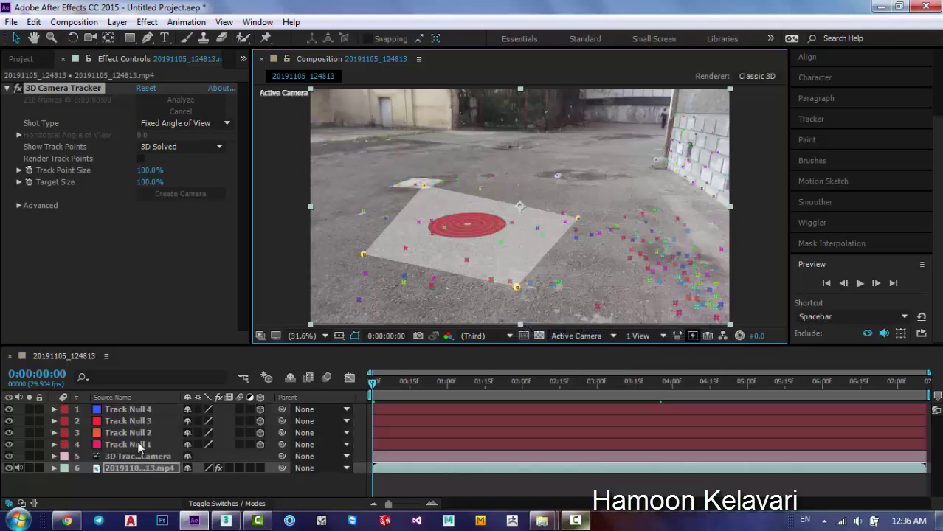
Select the 3D Tracker Camera and Track Null 1 to 4 layers one at a time to check their positions in the scene.
{"action": "left_click", "coordinate": [137, 457]}
{"action": "left_click", "coordinate": [153, 442]}
{"action": "left_click", "coordinate": [154, 432]}
{"action": "left_click", "coordinate": [155, 421]}
{"action": "left_click", "coordinate": [155, 409]}
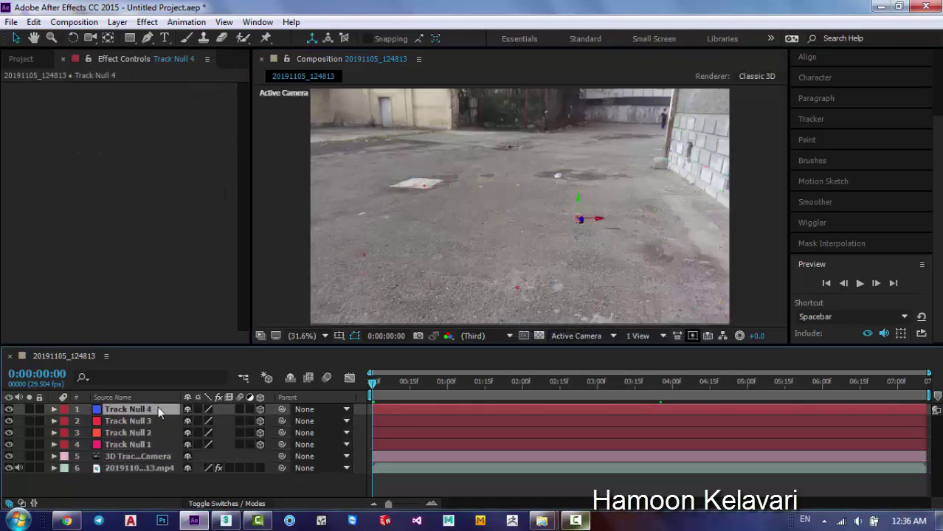
Select the 3D Tracker Camera layer together with all four Track Null layers, leaving out the footage layer.
{"action": "left_click", "coordinate": [153, 456]}
{"action": "left_click", "coordinate": [153, 444]}
{"action": "left_click", "coordinate": [155, 408], "text": "shift"}
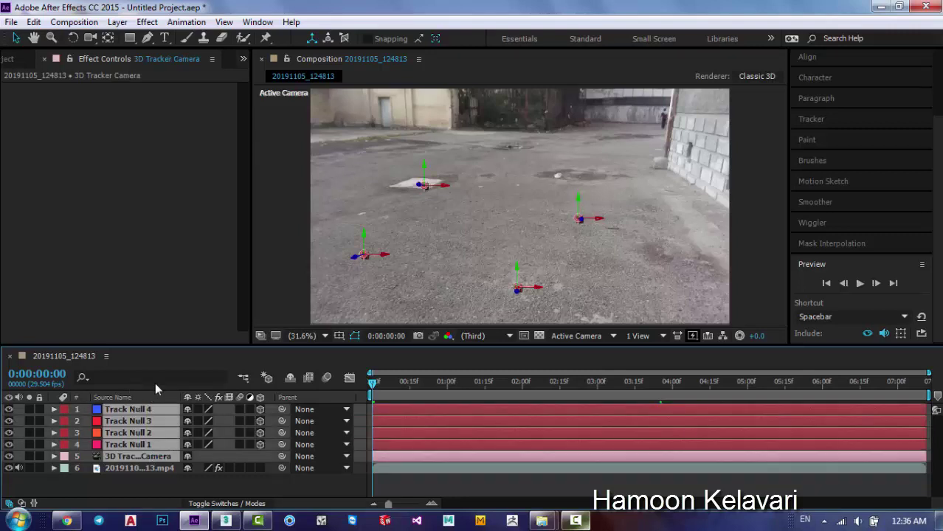
{"action": "left_click", "coordinate": [141, 466]}
{"action": "left_click", "coordinate": [150, 457]}
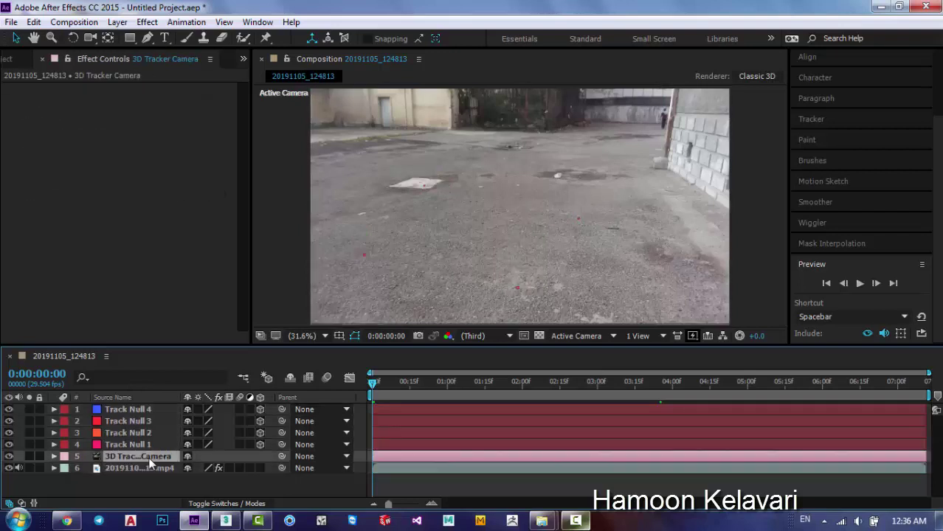
{"action": "left_click", "coordinate": [154, 433]}
{"action": "left_click", "coordinate": [150, 456]}
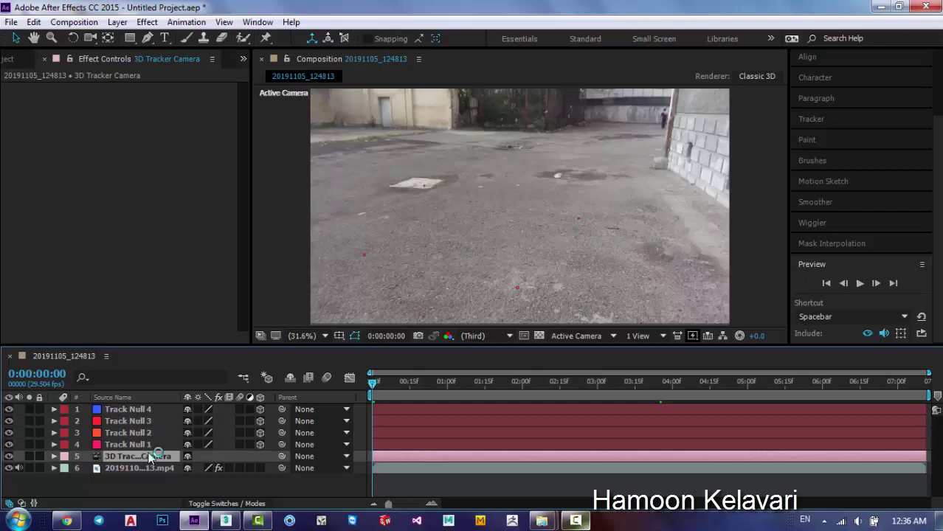
{"action": "left_click", "coordinate": [150, 410], "text": "shift"}
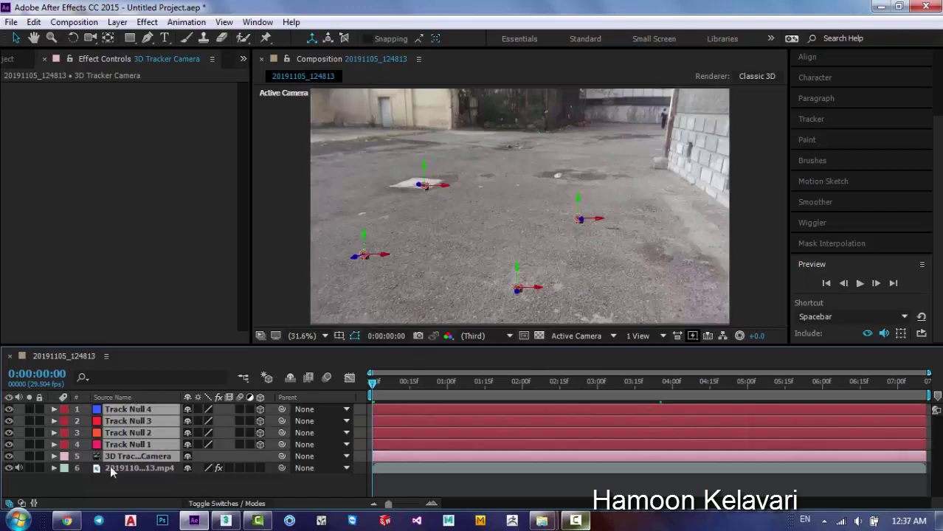
Run the AE3D_Export.jsx script on the selected layers and set the export target to 3ds Max.
{"action": "left_click", "coordinate": [11, 22]}
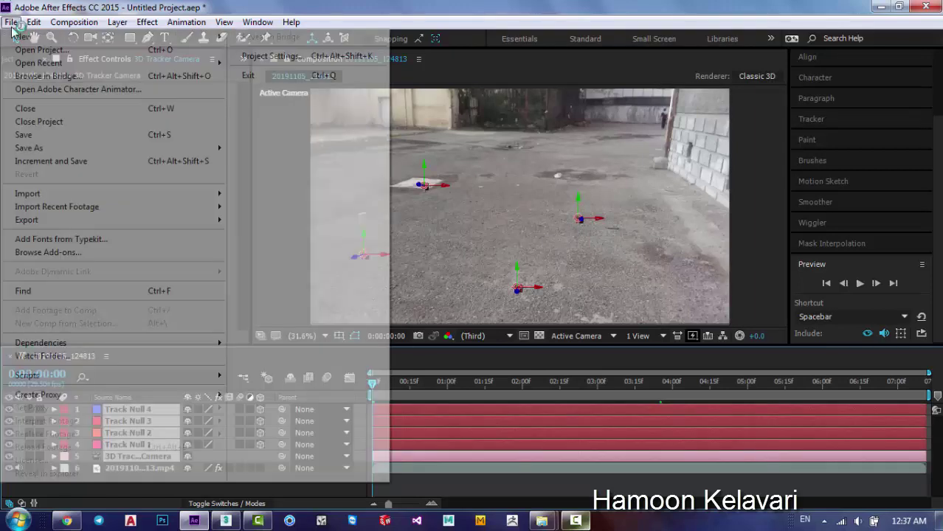
{"action": "mouse_move", "coordinate": [59, 375]}
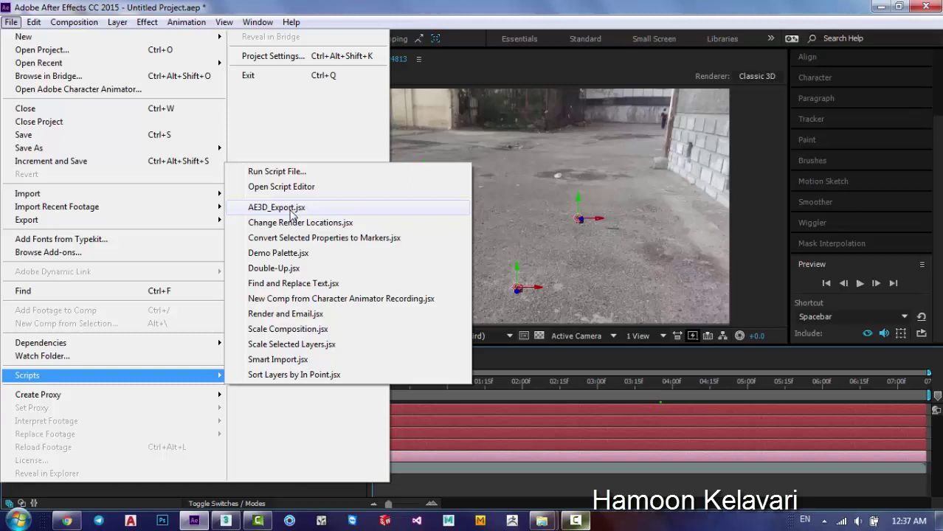
{"action": "left_click", "coordinate": [291, 210]}
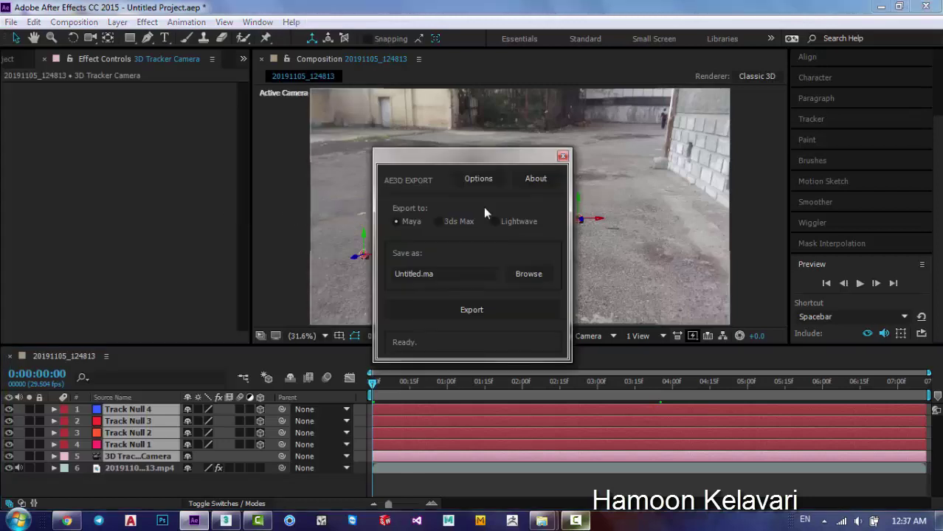
{"action": "left_click", "coordinate": [456, 223]}
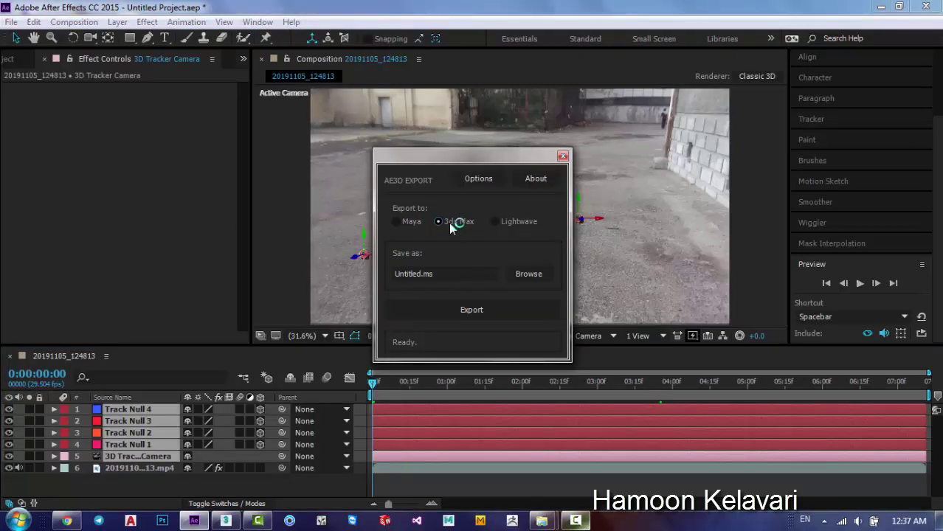
Increase the world scale in the AE3D Export options and close the options.
{"action": "left_click", "coordinate": [478, 179]}
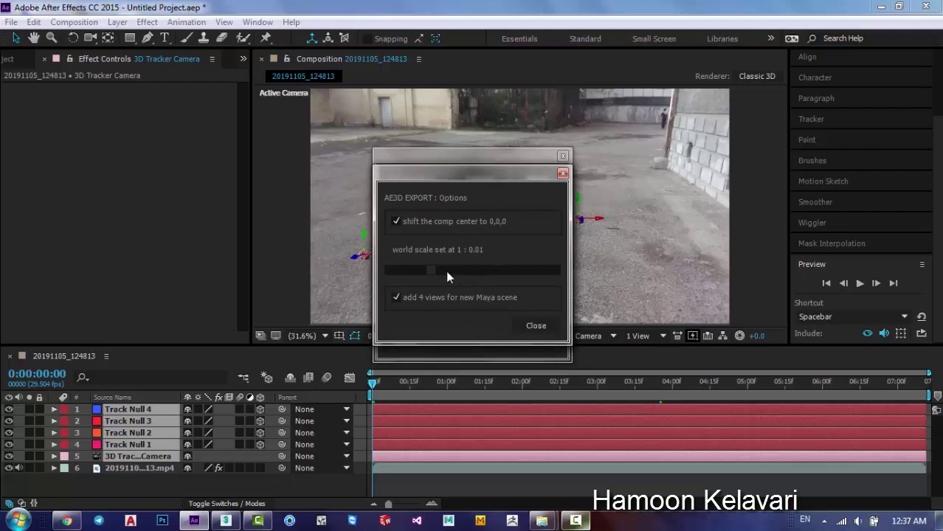
{"action": "left_click_drag", "start_coordinate": [466, 273], "coordinate": [486, 272]}
{"action": "left_click", "coordinate": [536, 326]}
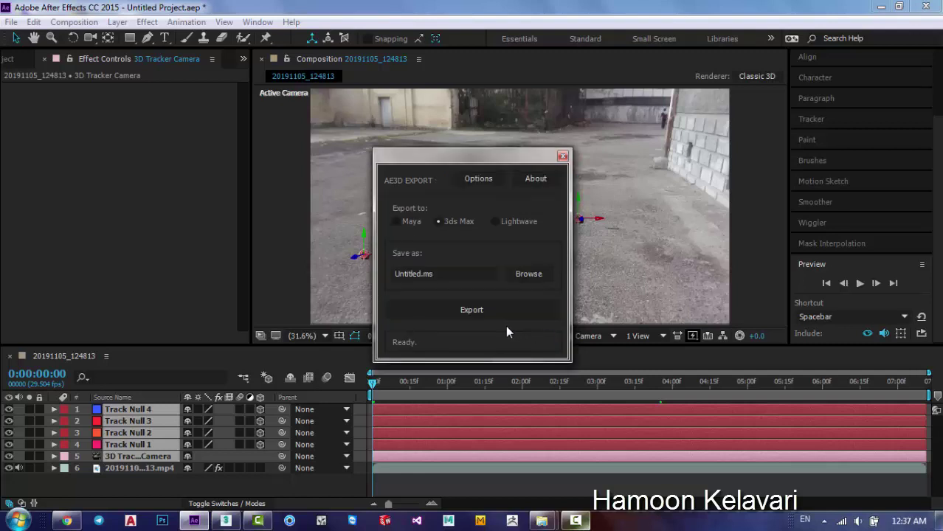
Export the camera and nulls under the file name Untitled.ms and close the AE3D Export dialog.
{"action": "left_click", "coordinate": [420, 273]}
{"action": "left_click", "coordinate": [437, 273]}
{"action": "left_click", "coordinate": [465, 310]}
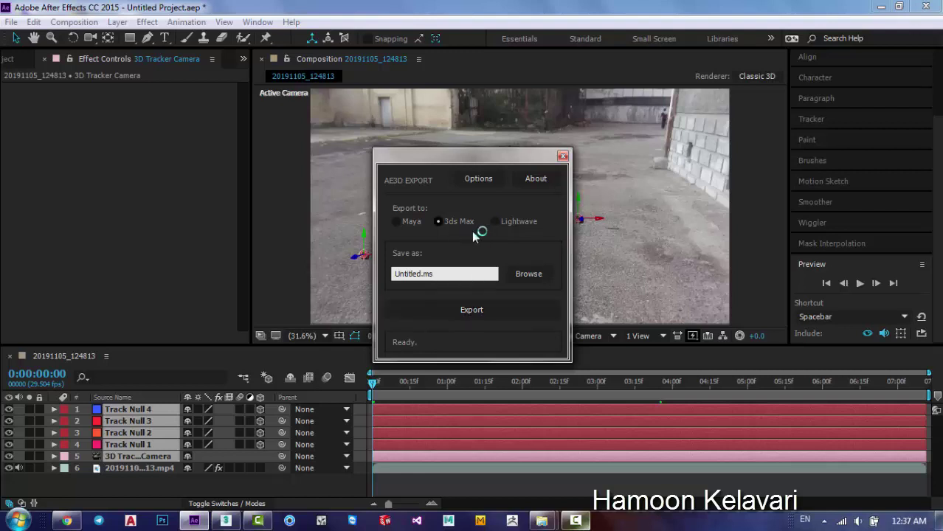
{"action": "left_click", "coordinate": [479, 311]}
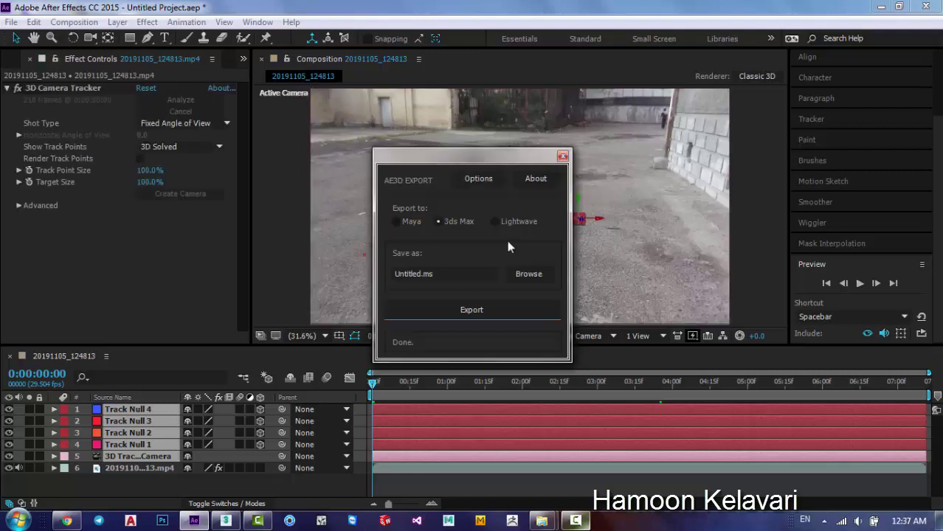
{"action": "left_click", "coordinate": [564, 155]}
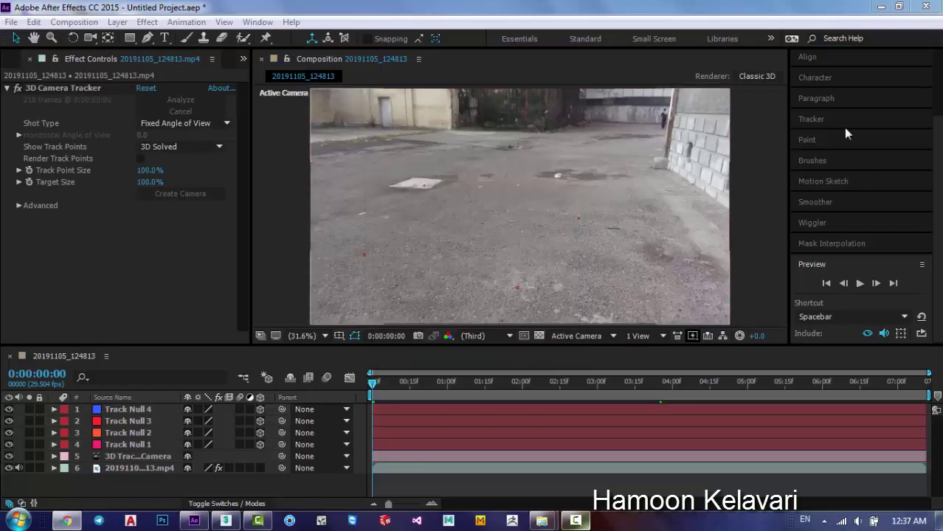
Minimize After Effects, open the exported Untitled script from the desktop and look through its per-frame camera position and rotation data.
{"action": "left_click", "coordinate": [880, 7]}
{"action": "double_click", "coordinate": [128, 421]}
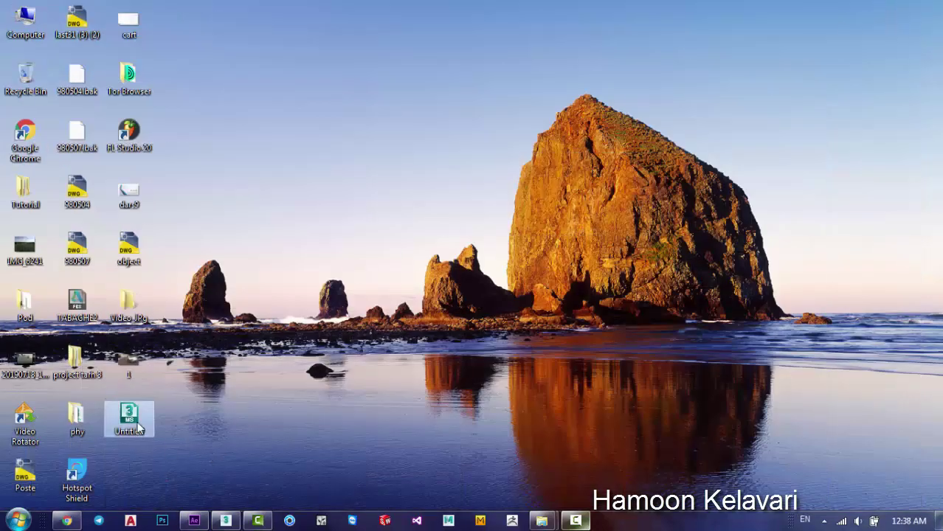
{"action": "scroll", "coordinate": [240, 245], "scroll_direction": "down", "scroll_amount": 20}
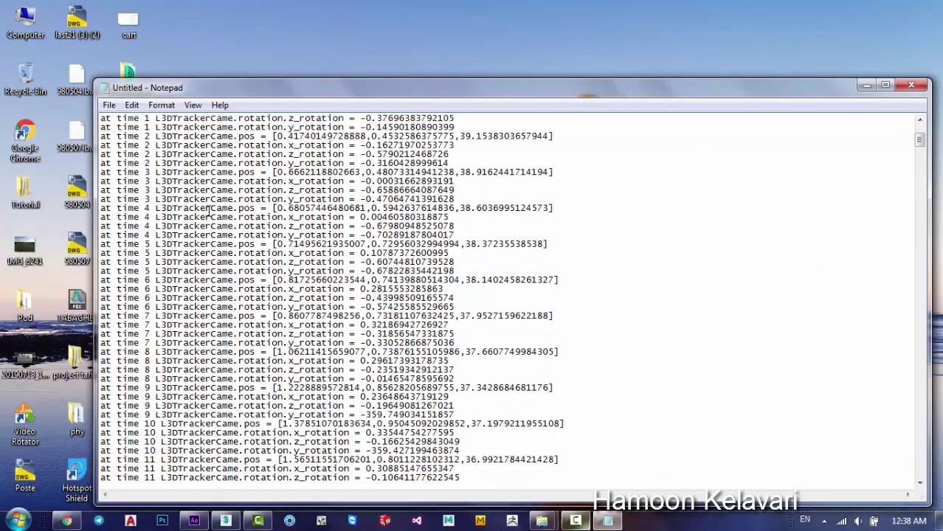
{"action": "scroll", "coordinate": [235, 289], "scroll_direction": "down", "scroll_amount": 20}
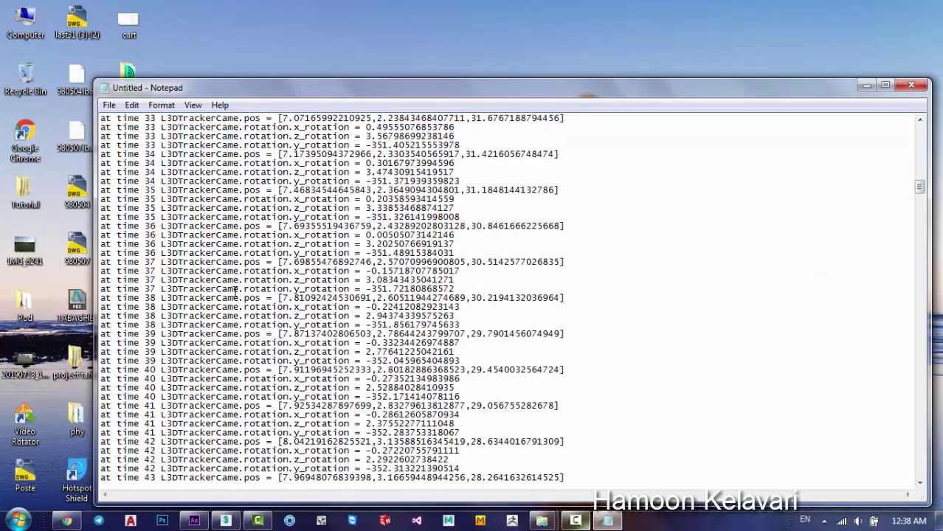
Look through the remaining per-frame camera data in the Untitled script and close the file.
{"action": "scroll", "coordinate": [288, 315], "scroll_direction": "down", "scroll_amount": 5}
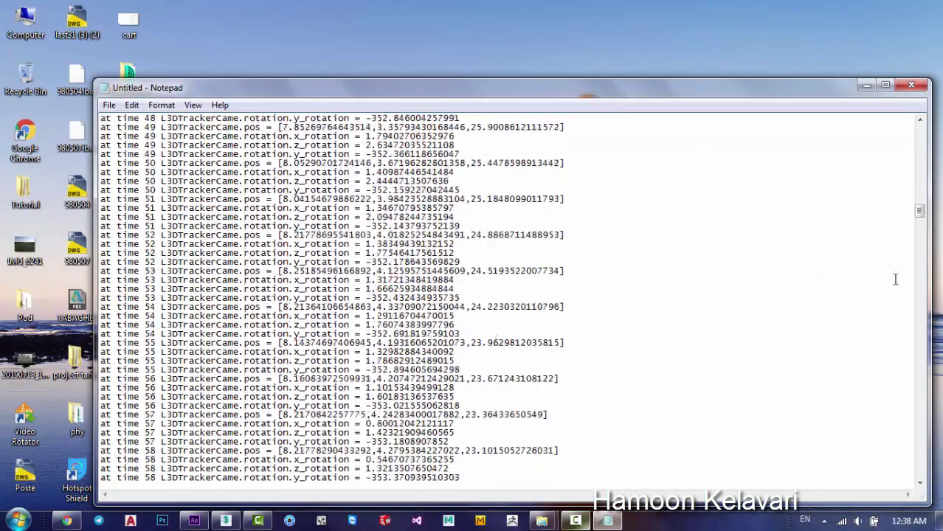
{"action": "left_click_drag", "start_coordinate": [919, 218], "coordinate": [919, 127]}
{"action": "left_click", "coordinate": [911, 86]}
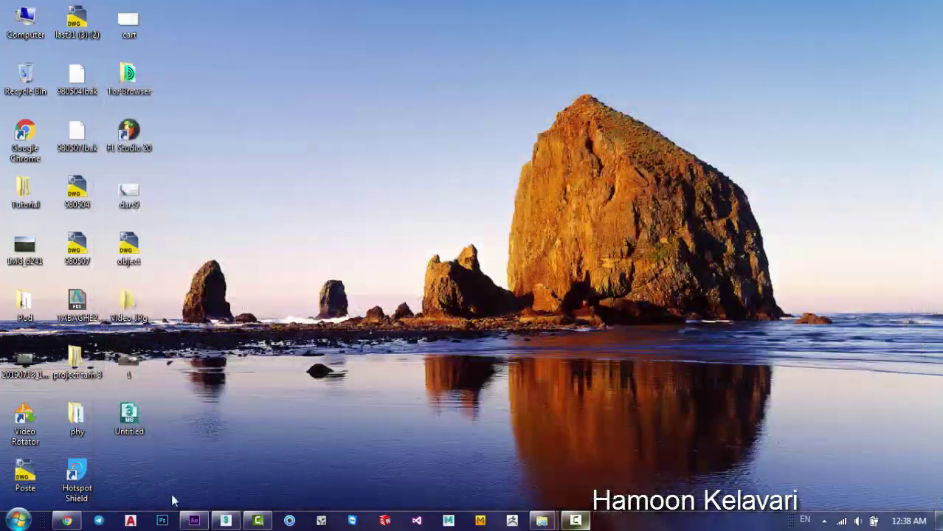
Switch to 3ds Max and run the Untitled script from the desktop to import the tracked camera and nulls.
{"action": "left_click", "coordinate": [225, 521]}
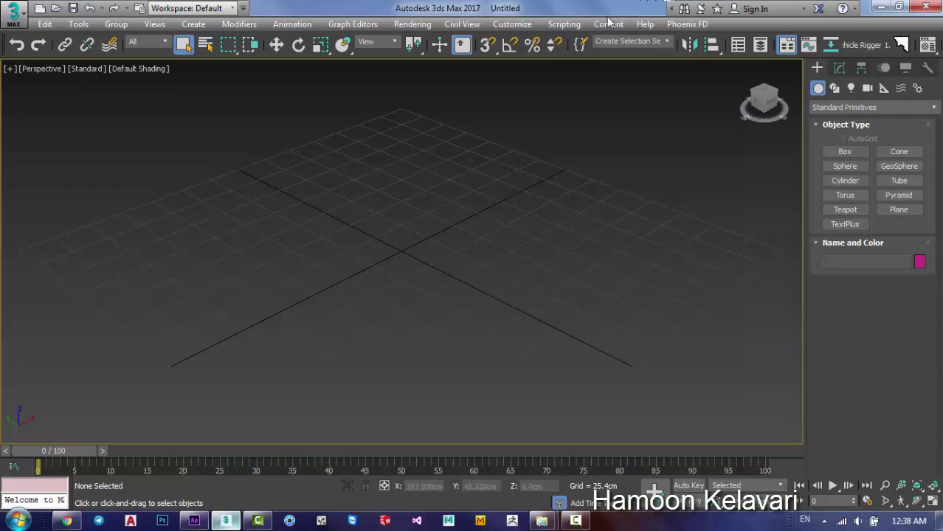
{"action": "left_click", "coordinate": [563, 24]}
{"action": "left_click", "coordinate": [641, 144]}
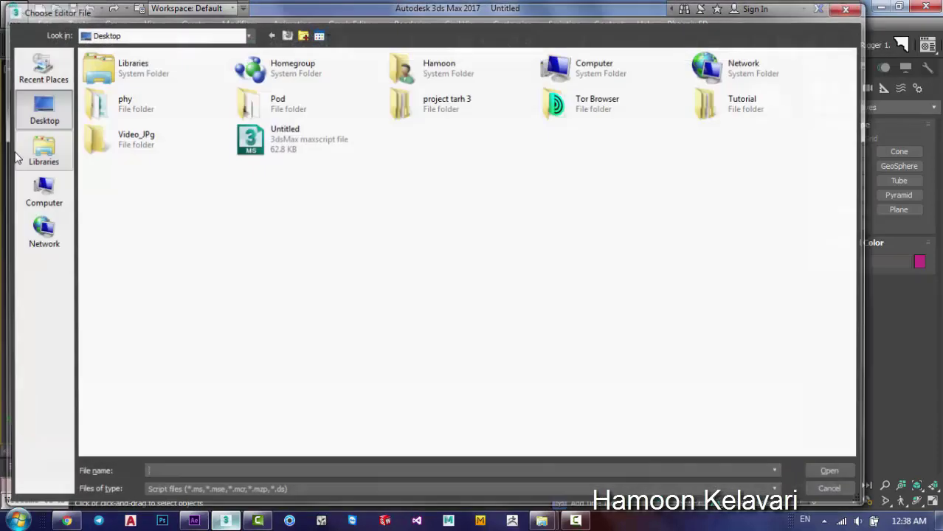
{"action": "double_click", "coordinate": [304, 147]}
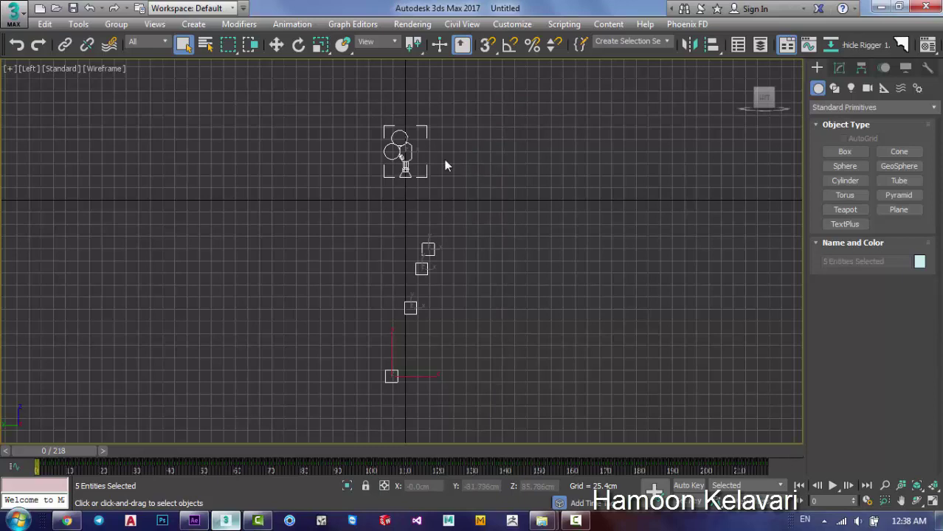
Group the imported camera and nulls under the name cam.
{"action": "left_click", "coordinate": [116, 23]}
{"action": "left_click", "coordinate": [132, 40]}
{"action": "type", "text": "cam"}
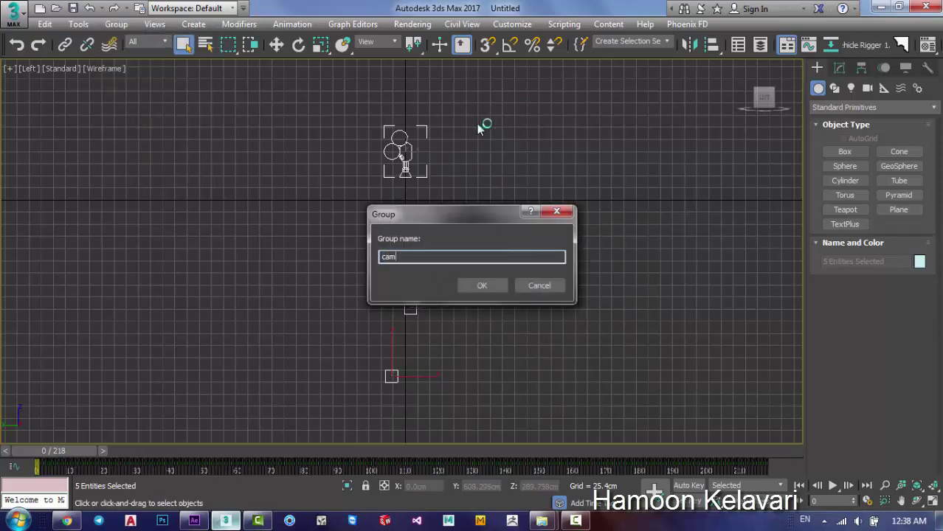
{"action": "left_click", "coordinate": [494, 284]}
Turn on angle snap and rotate the cam group 90 degrees in the Left view so the camera lies level.
{"action": "key", "text": "e"}
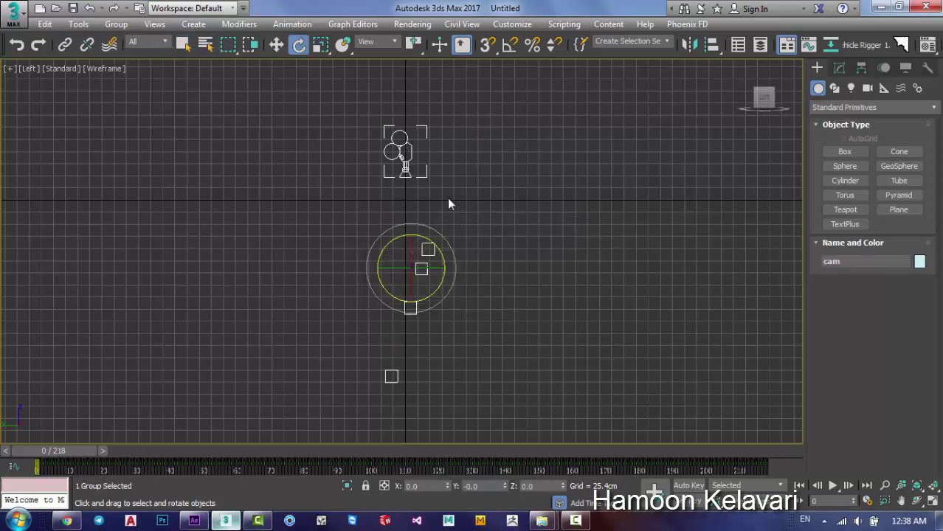
{"action": "left_click", "coordinate": [509, 45]}
{"action": "left_click_drag", "start_coordinate": [426, 229], "coordinate": [454, 344]}
{"action": "right_click", "coordinate": [455, 344]}
{"action": "left_click_drag", "start_coordinate": [385, 251], "coordinate": [449, 208]}
Move the cam group towards the grid origin in the Left view and reset its X, Y and Z position to 0.
{"action": "key", "text": "w"}
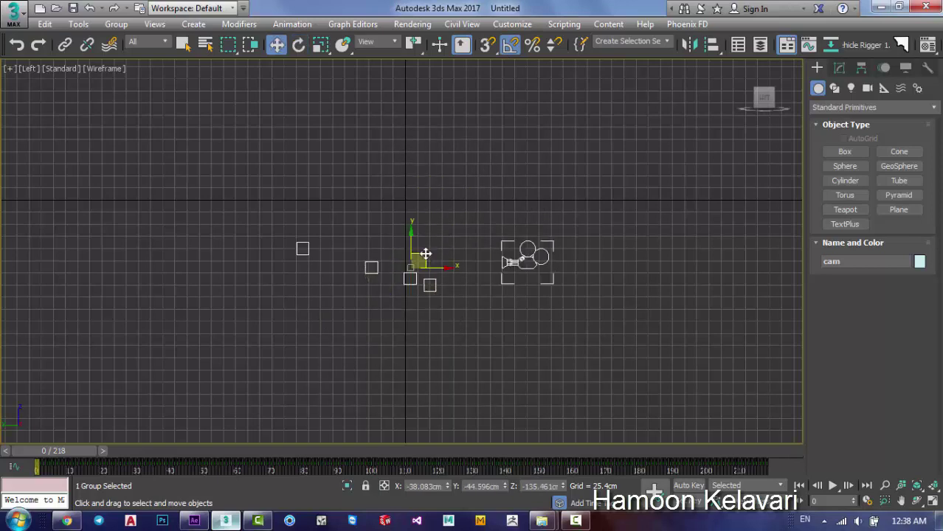
{"action": "left_click_drag", "start_coordinate": [413, 249], "coordinate": [414, 179]}
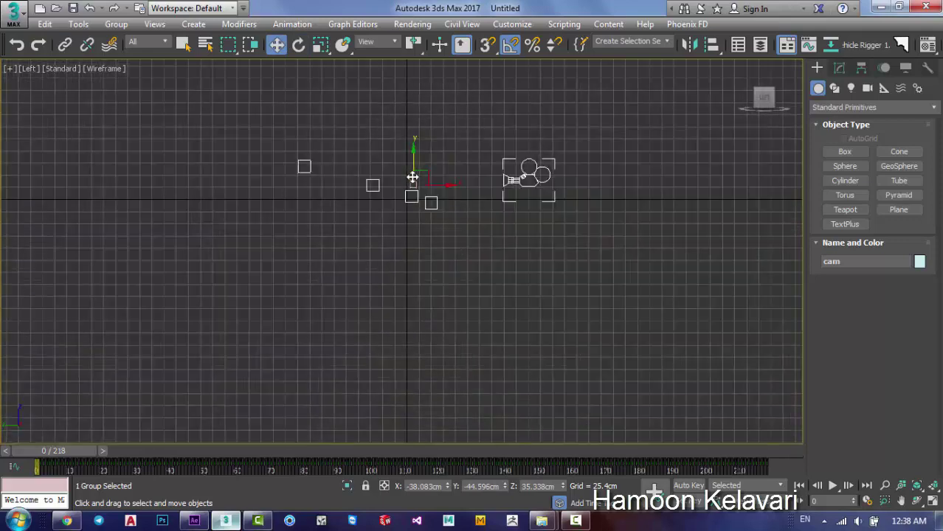
{"action": "scroll", "coordinate": [413, 189], "scroll_direction": "up", "scroll_amount": 8}
{"action": "left_click_drag", "start_coordinate": [415, 190], "coordinate": [305, 185]}
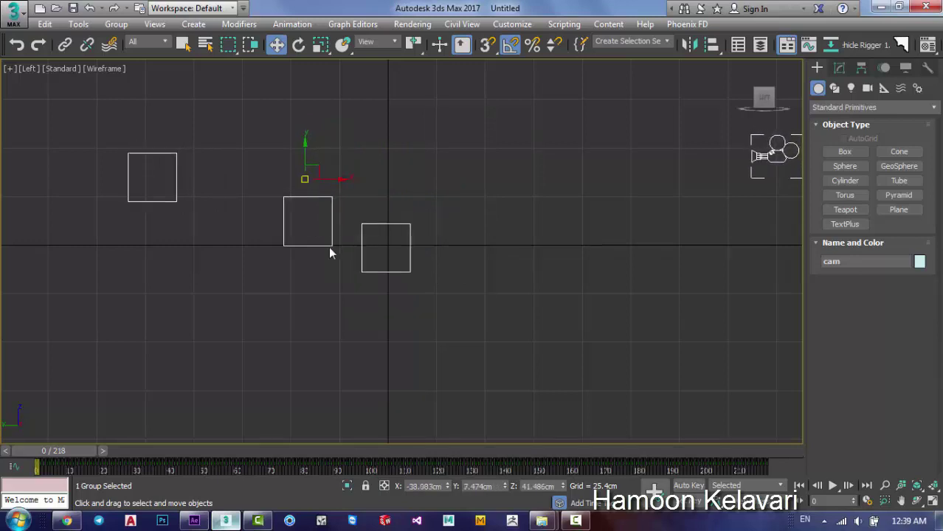
{"action": "right_click", "coordinate": [447, 486]}
{"action": "right_click", "coordinate": [506, 486]}
{"action": "right_click", "coordinate": [561, 486]}
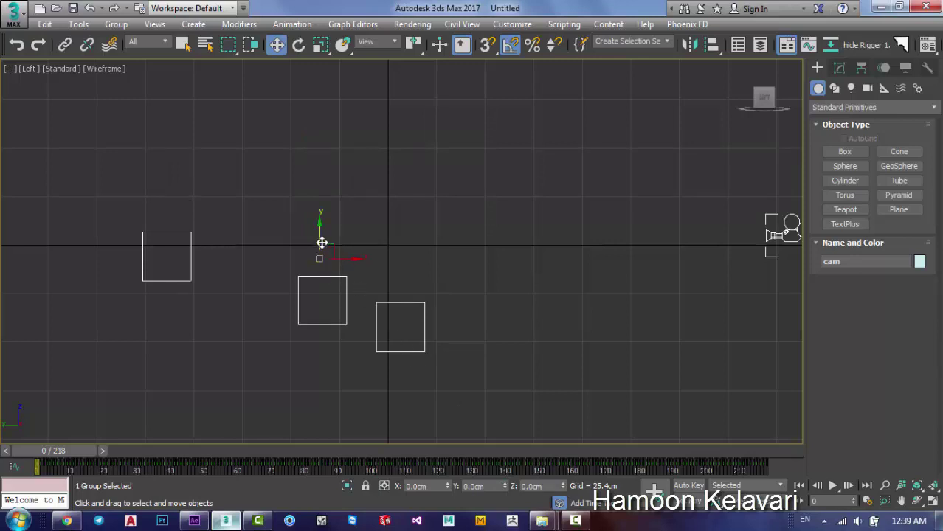
Check the view through the tracked camera, and raise the cam group to about Z 43 cm in the Left view.
{"action": "key", "text": "p"}
{"action": "key", "text": "c"}
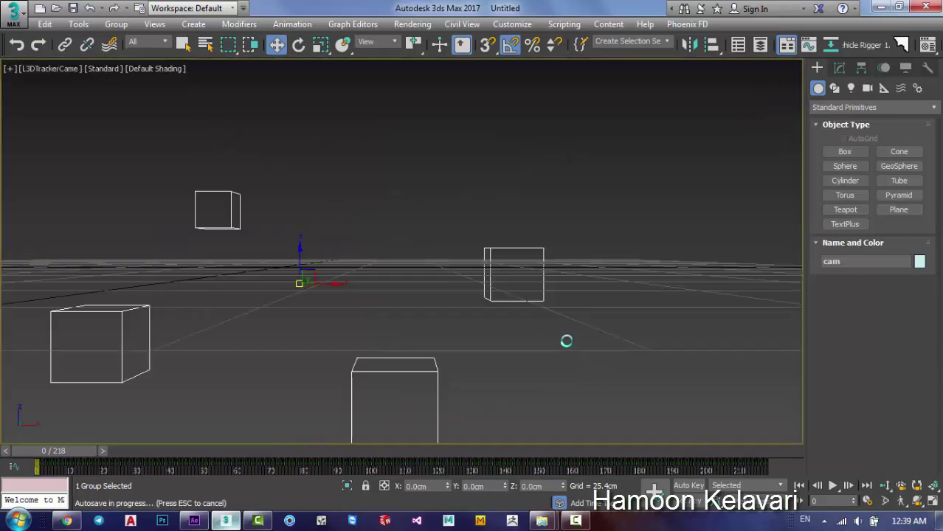
{"action": "key", "text": "l"}
{"action": "left_click_drag", "start_coordinate": [322, 246], "coordinate": [322, 163]}
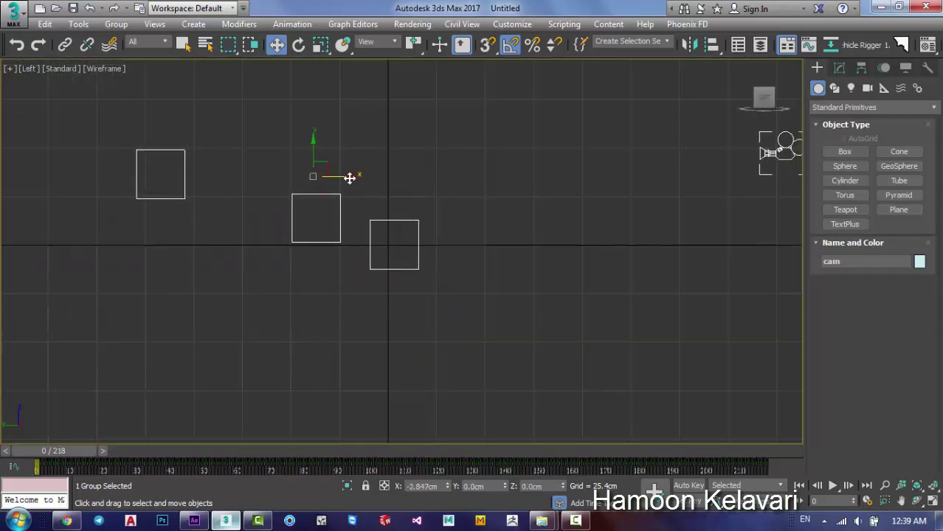
Maximize the L3DTrackerCame viewport and deselect the cam group.
{"action": "key", "text": "alt+w"}
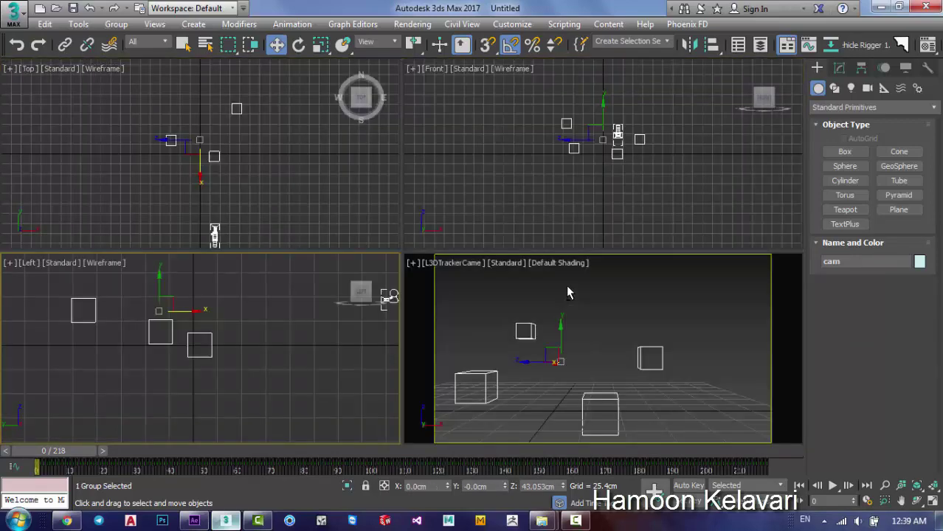
{"action": "right_click", "coordinate": [566, 285]}
{"action": "key", "text": "alt+w"}
{"action": "left_click", "coordinate": [578, 277]}
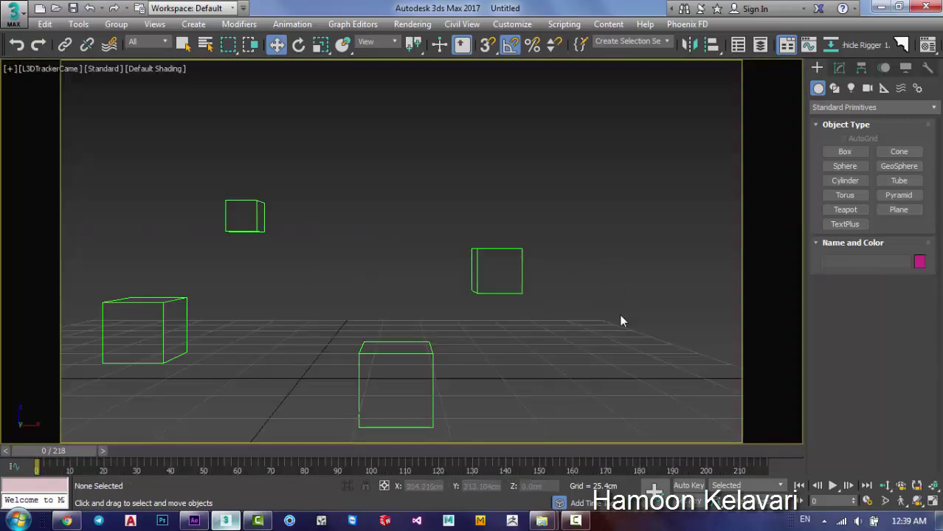
{"action": "key", "text": "alt+b"}
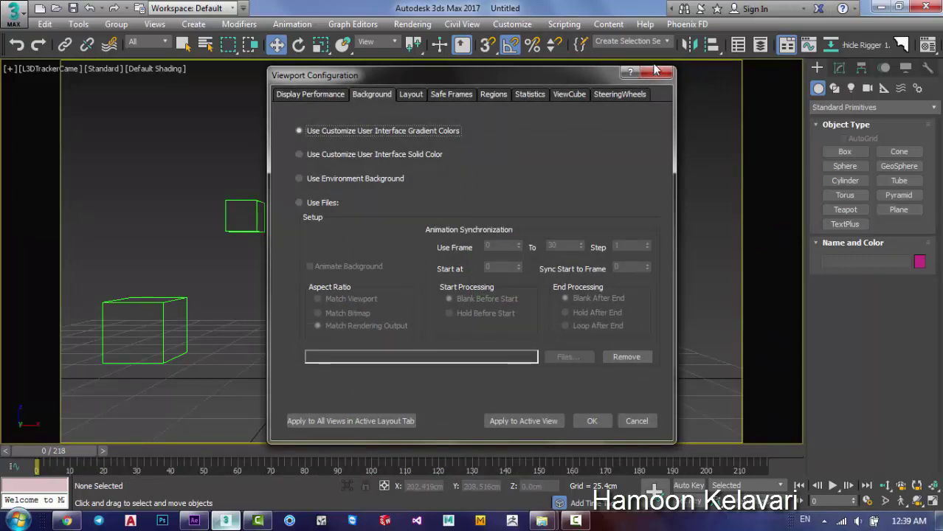
{"action": "left_click", "coordinate": [654, 71]}
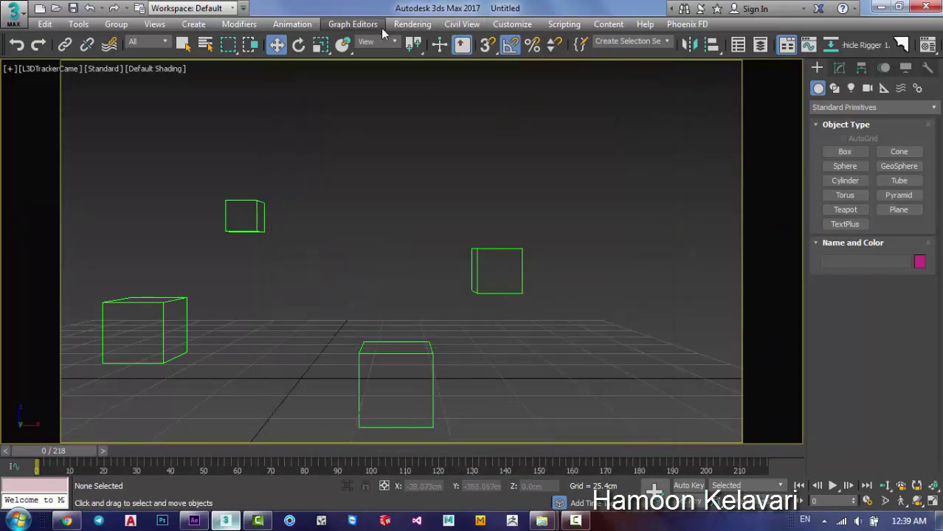
{"action": "left_click", "coordinate": [514, 24]}
{"action": "left_click", "coordinate": [517, 24]}
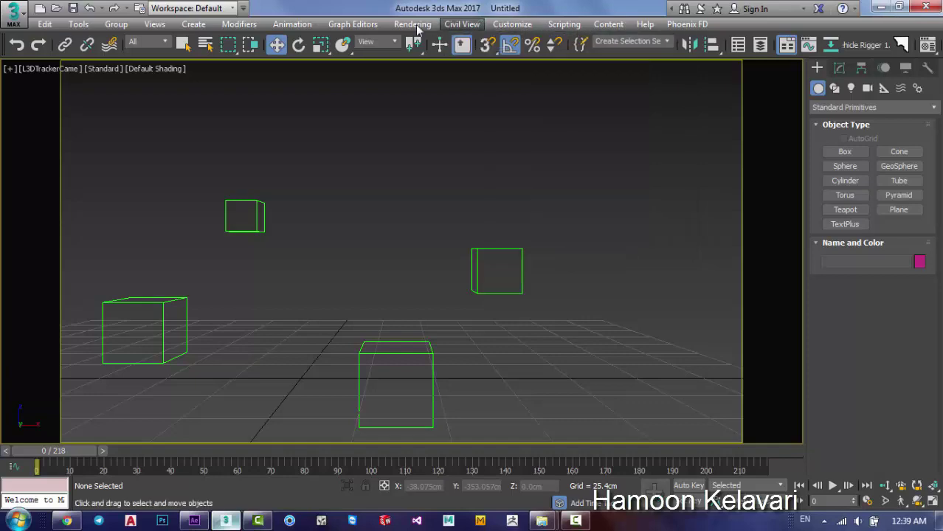
Configure the camera viewport's background to use animated files with Match Bitmap aspect ratio and Hold Before Start.
{"action": "left_click", "coordinate": [19, 70]}
{"action": "left_click", "coordinate": [9, 69]}
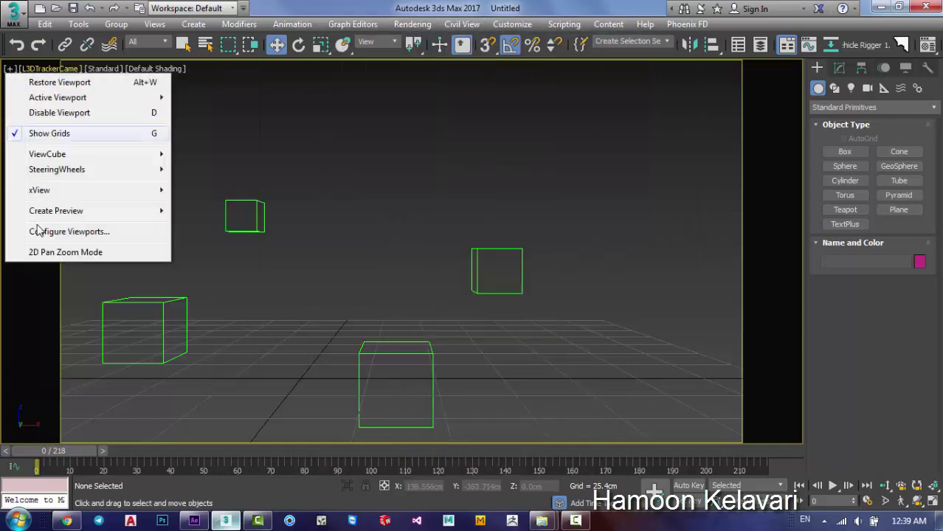
{"action": "left_click", "coordinate": [48, 232]}
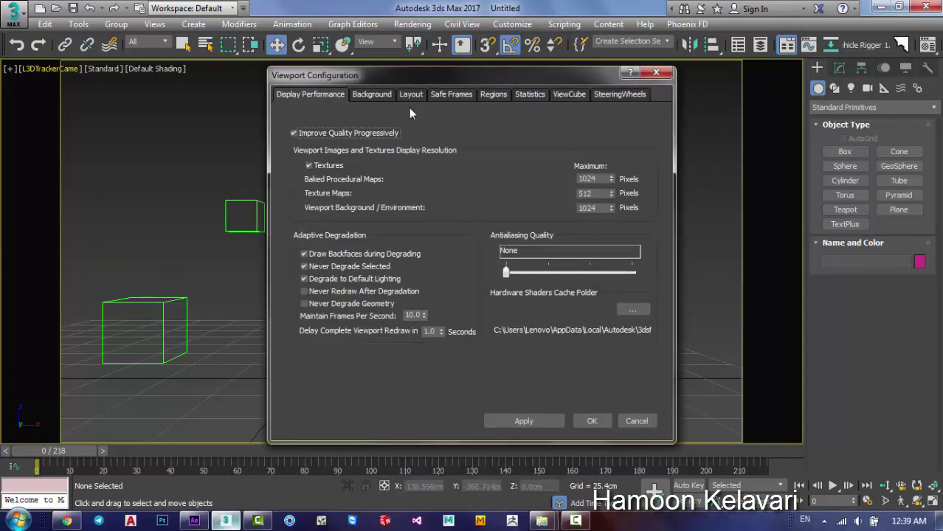
{"action": "left_click", "coordinate": [354, 95]}
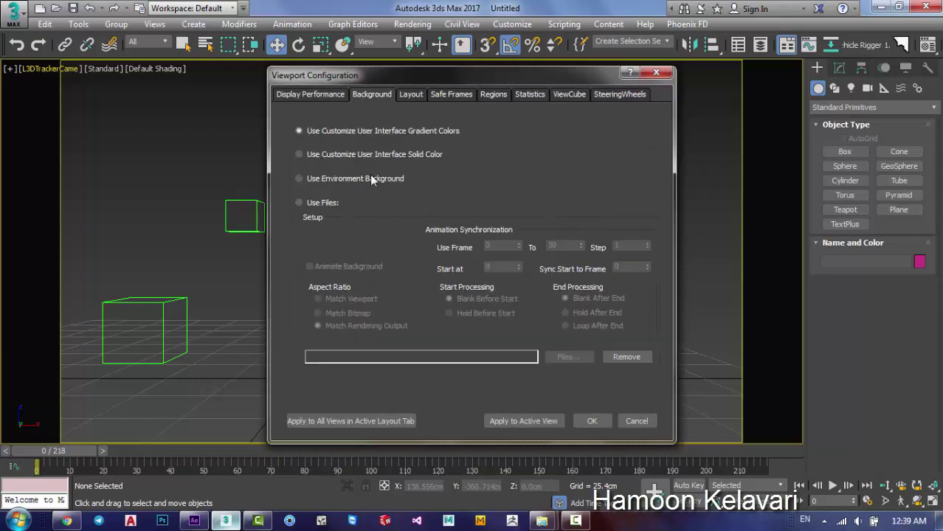
{"action": "left_click", "coordinate": [299, 203]}
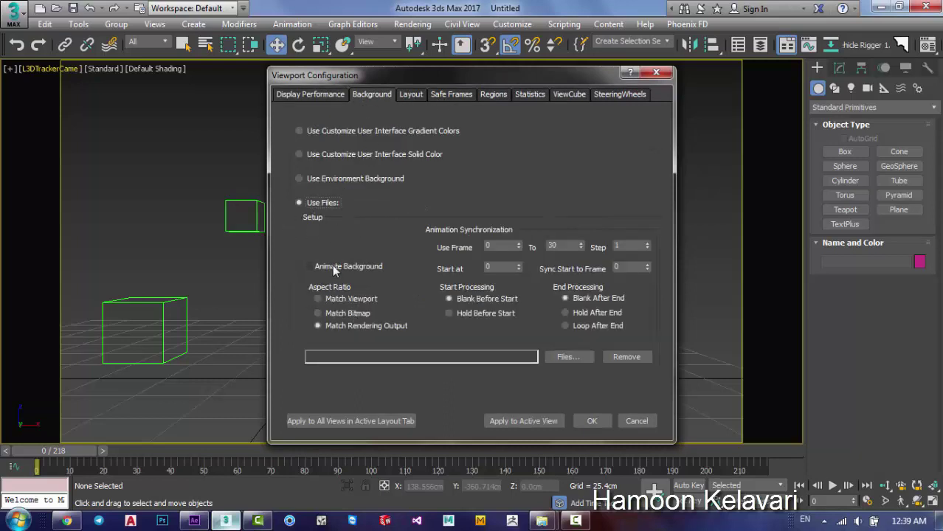
{"action": "left_click", "coordinate": [362, 313]}
Load the 20191105_124813_00000 image sequence from the Video_JPg folder, frames 0 to 218, as the viewport background.
{"action": "left_click", "coordinate": [574, 358]}
{"action": "left_click", "coordinate": [118, 131]}
{"action": "double_click", "coordinate": [521, 155]}
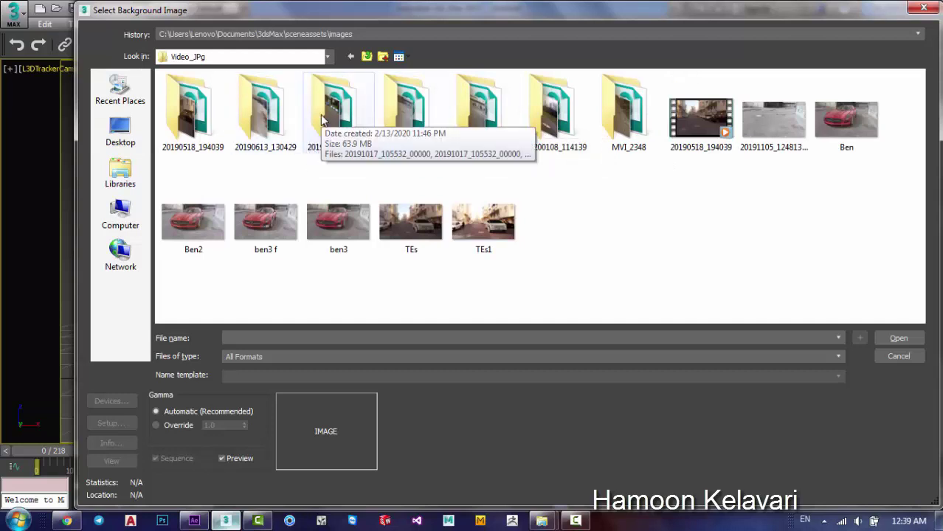
{"action": "left_click", "coordinate": [413, 122]}
{"action": "double_click", "coordinate": [413, 122]}
{"action": "left_click", "coordinate": [267, 115]}
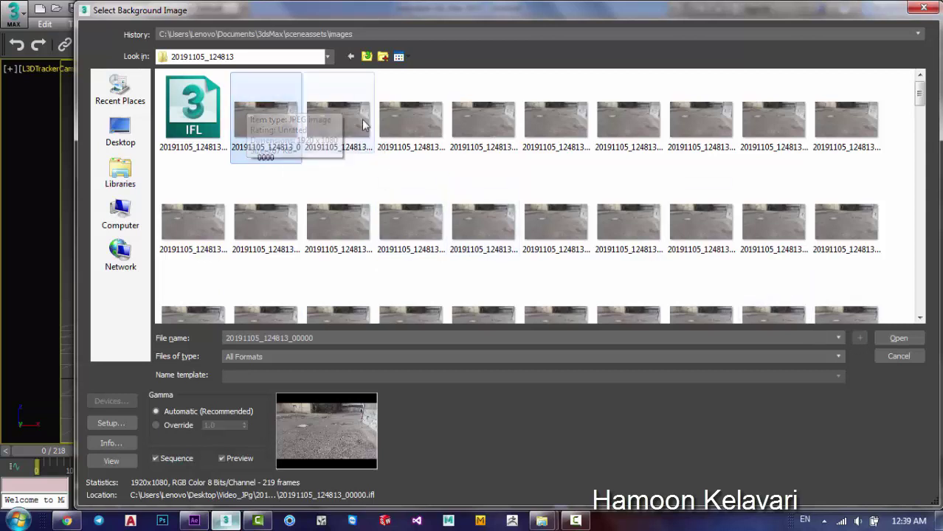
{"action": "left_click", "coordinate": [900, 339]}
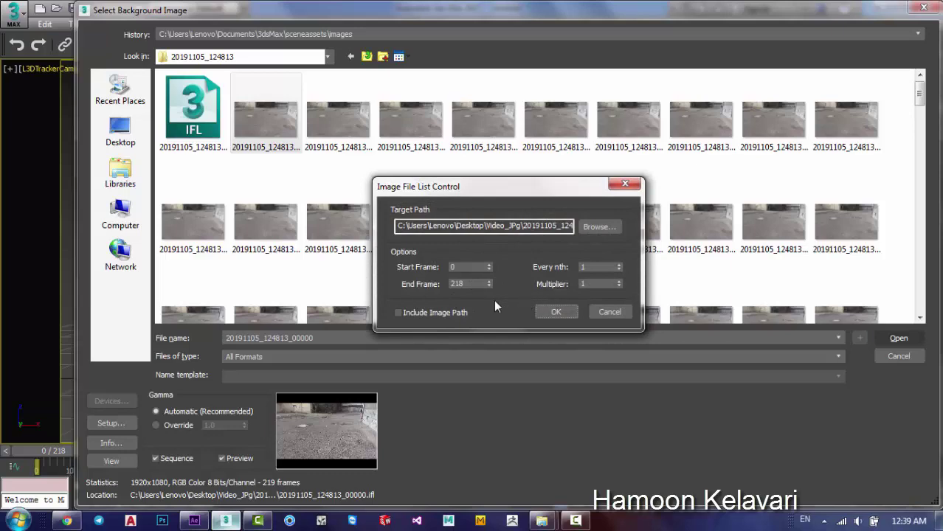
{"action": "left_click", "coordinate": [562, 313]}
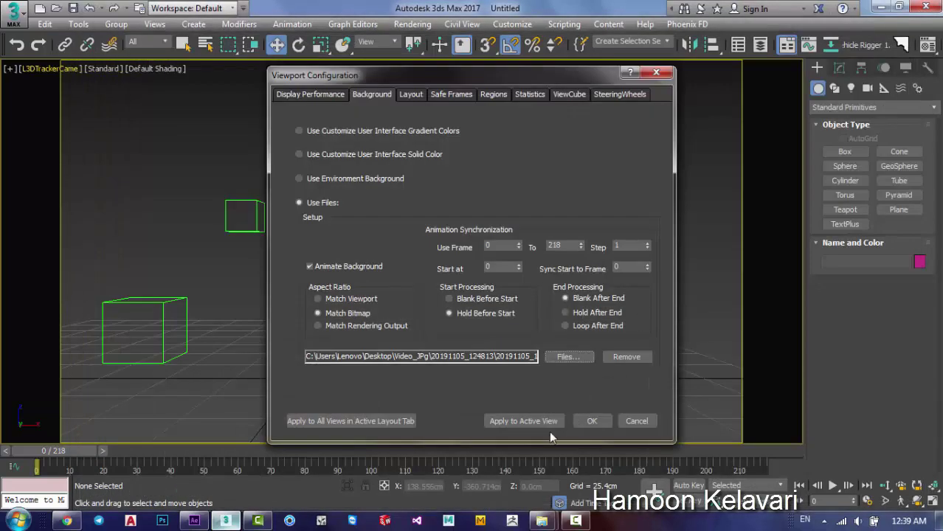
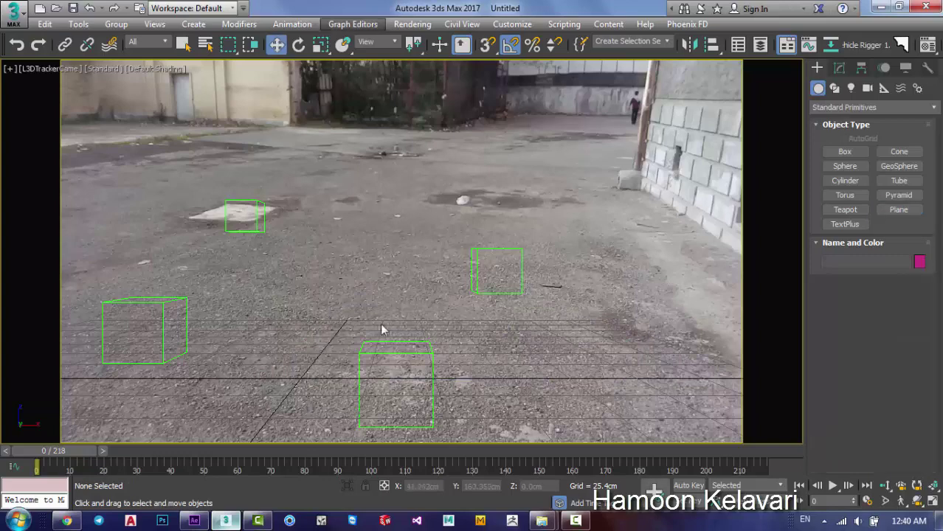
Select the cam group and rotate it 15 degrees in the Left view to align the nulls with the ground grid.
{"action": "key", "text": "l"}
{"action": "left_click", "coordinate": [402, 245]}
{"action": "scroll", "coordinate": [404, 247], "scroll_direction": "down", "scroll_amount": 5}
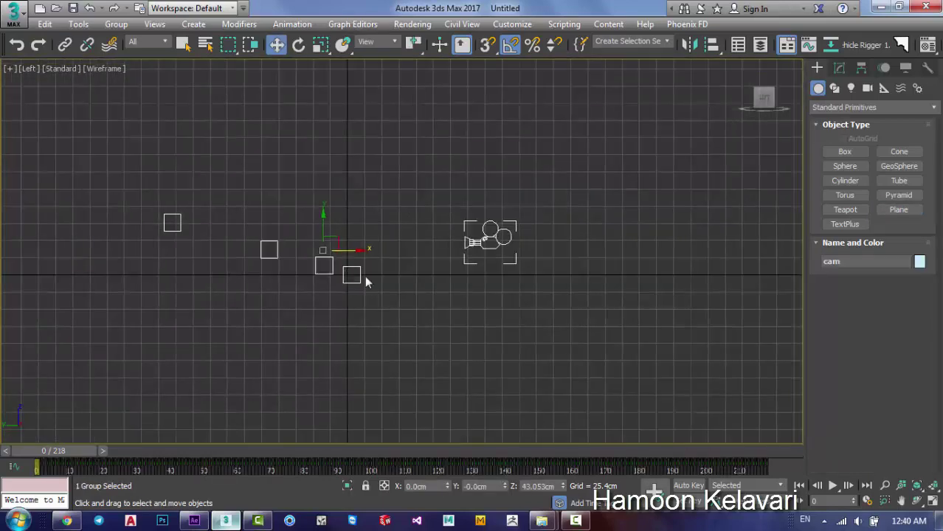
{"action": "key", "text": "e"}
{"action": "key", "text": "alt+w"}
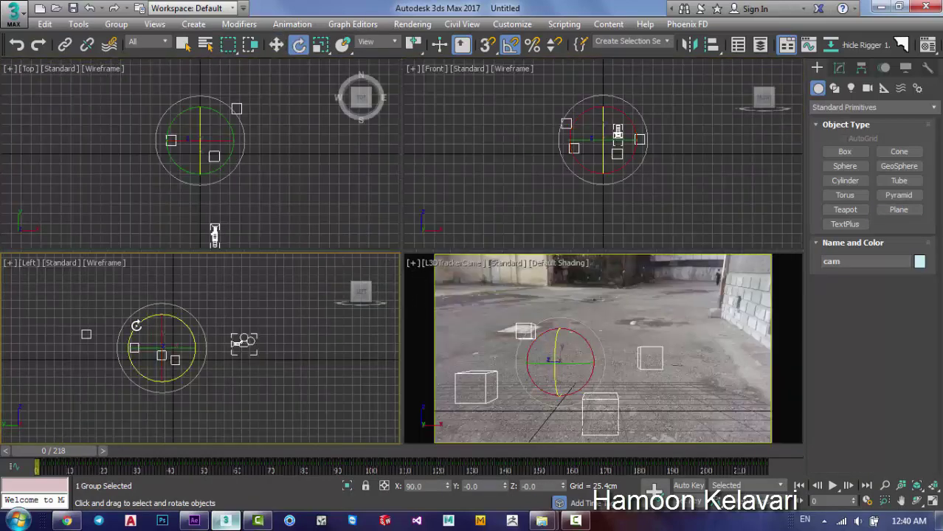
{"action": "left_click_drag", "start_coordinate": [134, 325], "coordinate": [129, 332]}
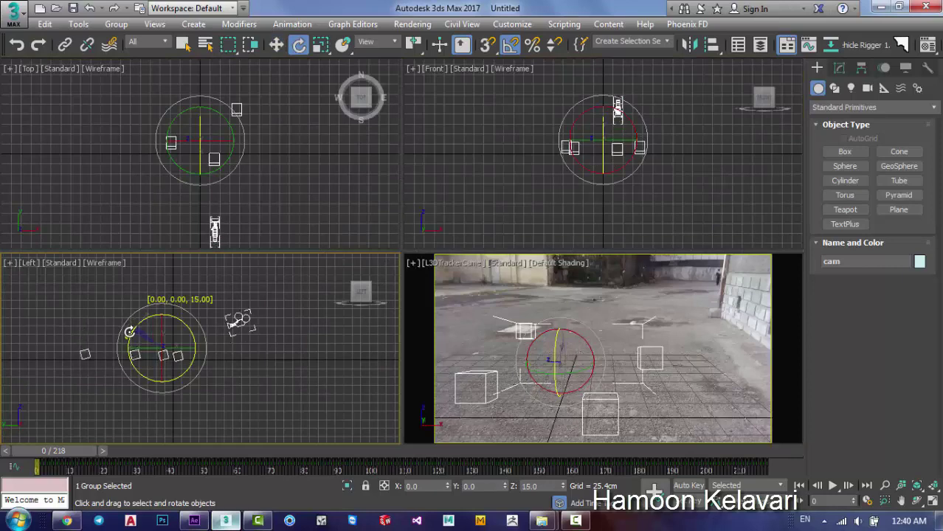
Move the cam group in the Left view to about Y -17 cm and Z 37 cm, setting the nulls on the grid.
{"action": "key", "text": "w"}
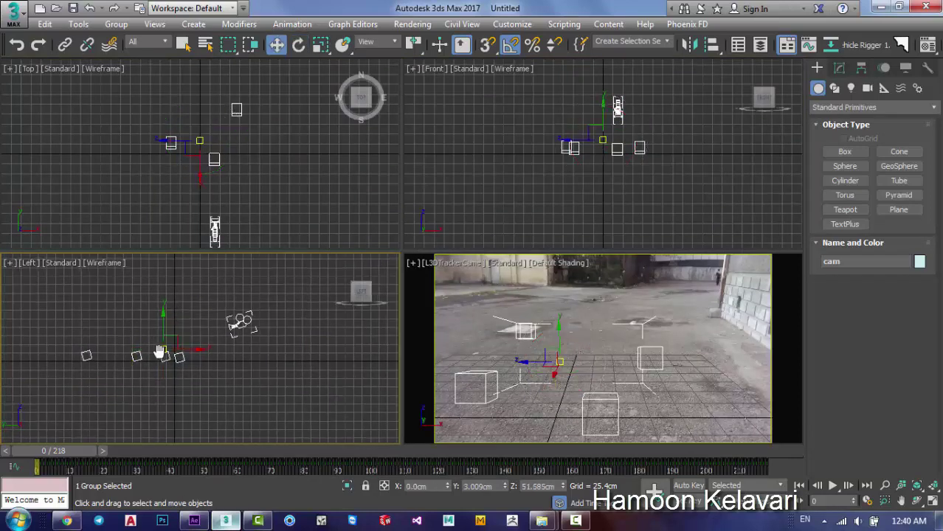
{"action": "scroll", "coordinate": [166, 343], "scroll_direction": "up", "scroll_amount": 3}
{"action": "left_click_drag", "start_coordinate": [167, 342], "coordinate": [166, 342]}
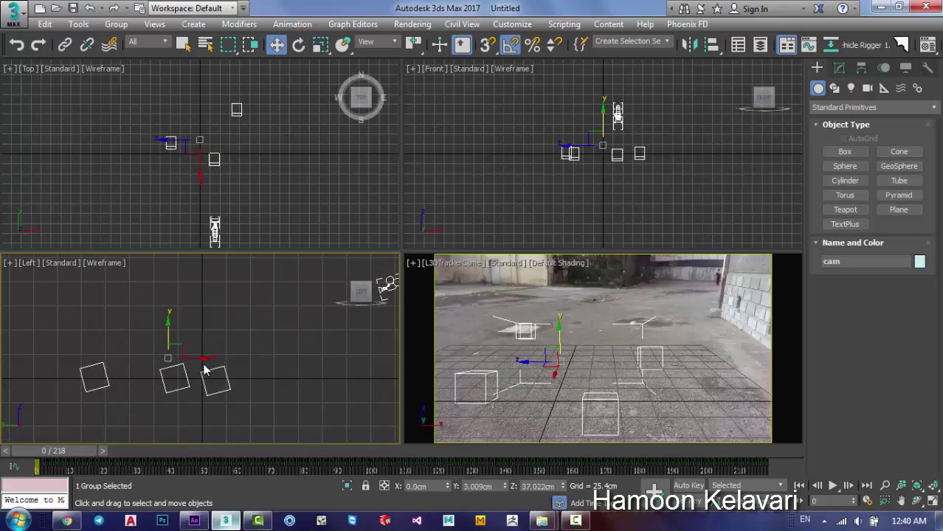
{"action": "left_click_drag", "start_coordinate": [205, 361], "coordinate": [221, 361]}
Maximize the tracked camera view, deselect the group, and scrub and play the animation to check the match, returning to frame 0.
{"action": "left_click", "coordinate": [575, 340]}
{"action": "key", "text": "alt+w"}
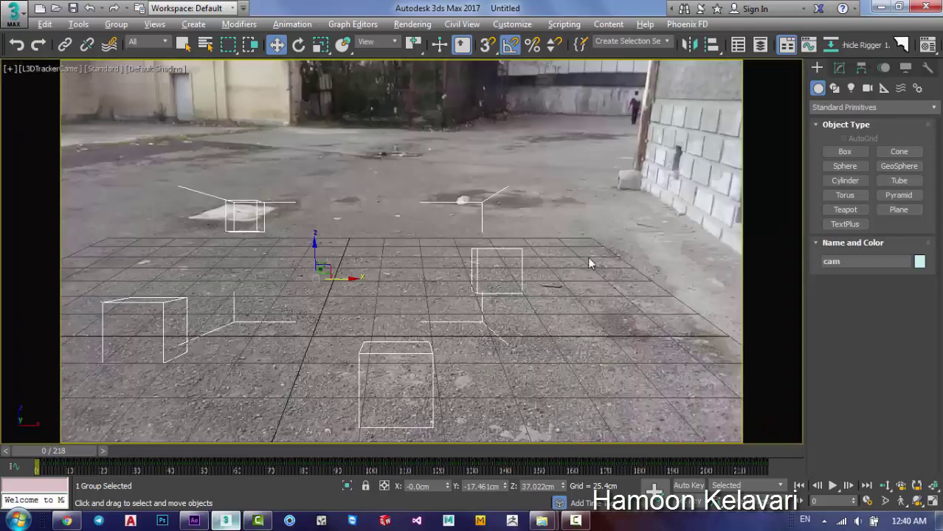
{"action": "left_click", "coordinate": [594, 261]}
{"action": "left_click_drag", "start_coordinate": [93, 447], "coordinate": [762, 444]}
{"action": "left_click", "coordinate": [832, 485]}
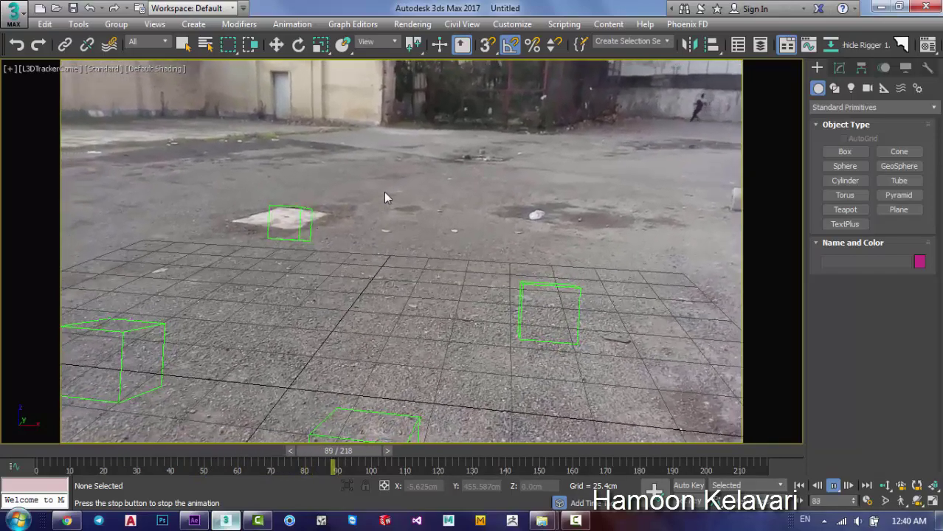
{"action": "left_click_drag", "start_coordinate": [400, 446], "coordinate": [35, 434]}
{"action": "key", "text": "w"}
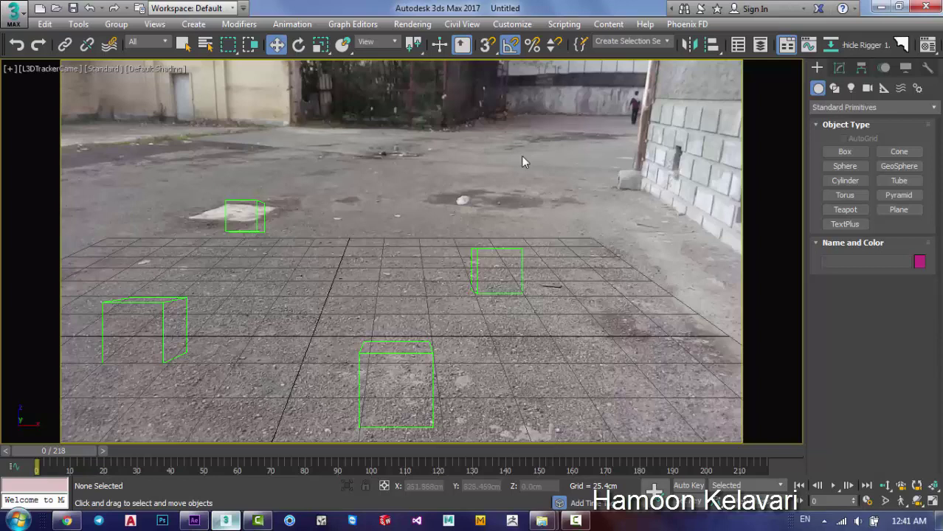
Turn off angle snapping.
{"action": "key", "text": "a"}
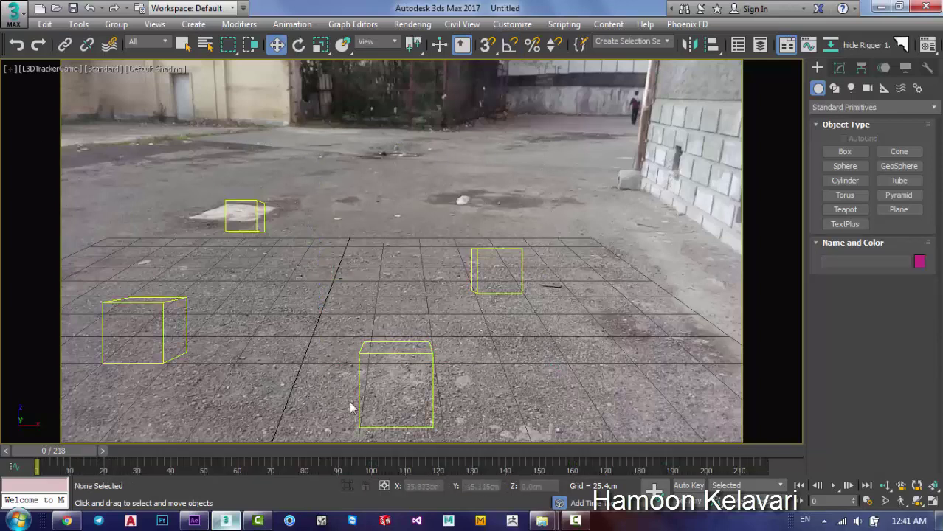
{"action": "left_click", "coordinate": [576, 519]}
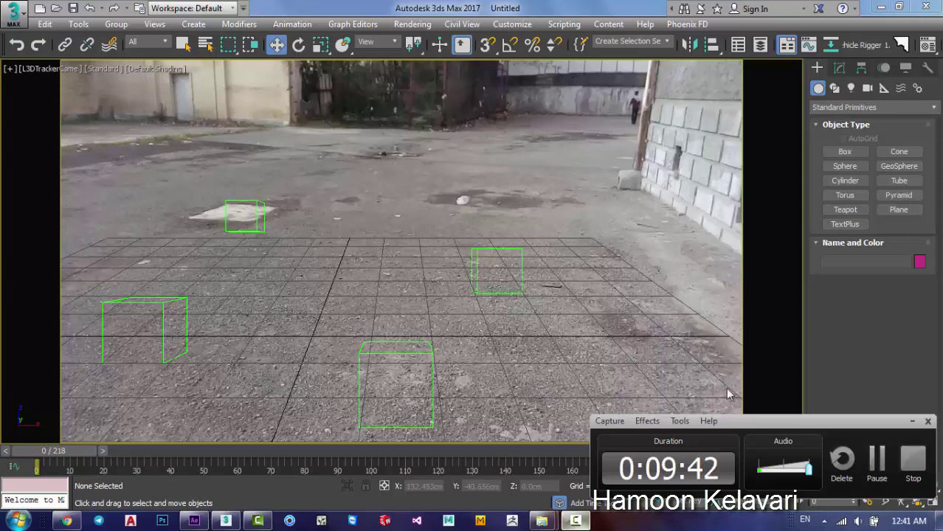
{"action": "left_click", "coordinate": [886, 457]}
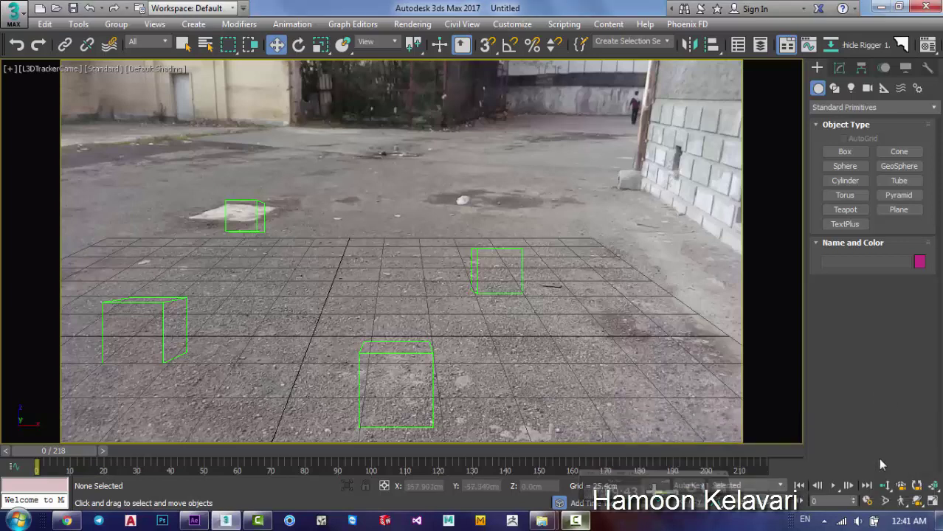
Create a VRayLight of type Dome on the ground in the distance of the tracked camera view.
{"action": "left_click", "coordinate": [851, 88]}
{"action": "left_click", "coordinate": [847, 108]}
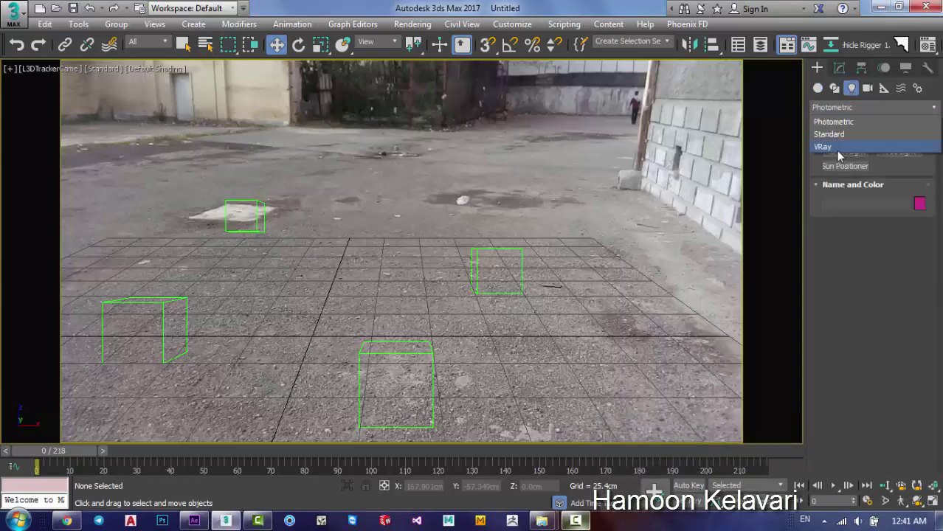
{"action": "left_click", "coordinate": [836, 150]}
{"action": "left_click", "coordinate": [845, 151]}
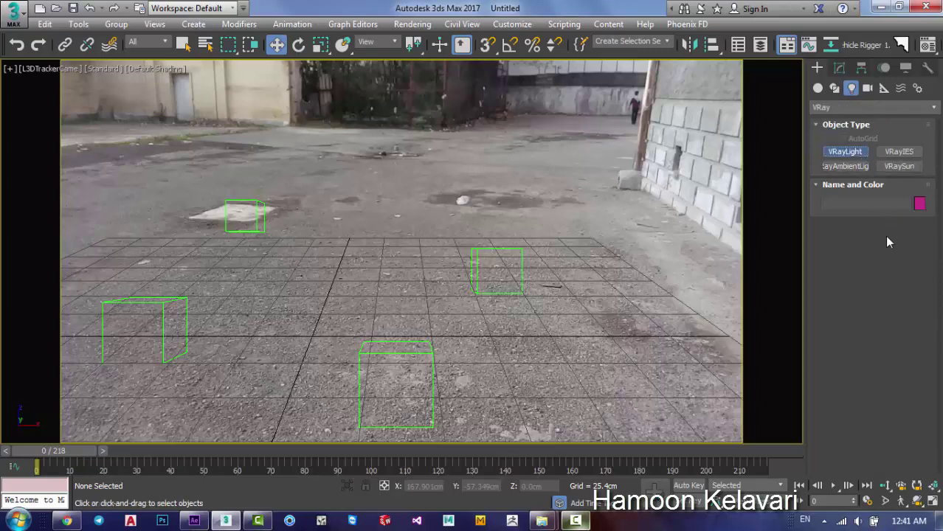
{"action": "left_click", "coordinate": [898, 242]}
{"action": "left_click", "coordinate": [888, 264]}
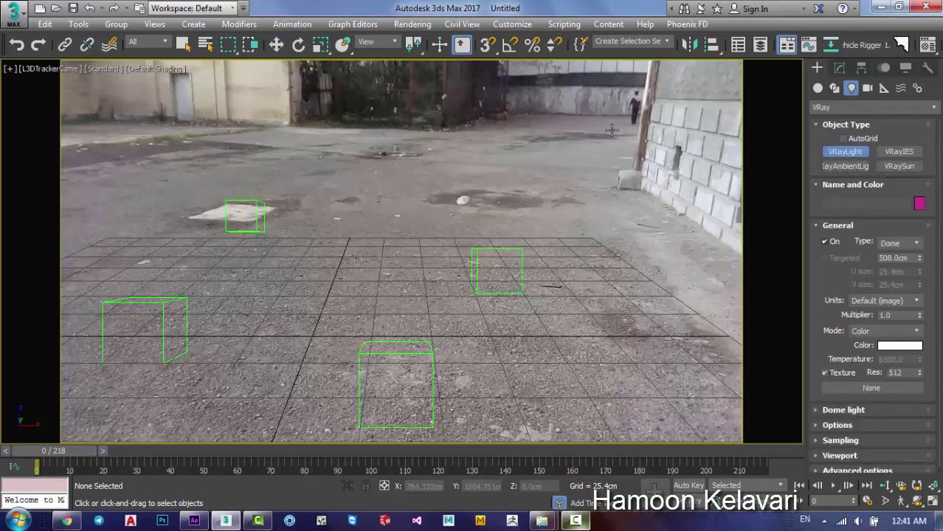
{"action": "left_click", "coordinate": [612, 129]}
Load the single image 20191105_124813_00000 as a Bitmap texture on the dome light, with the sequence option off.
{"action": "left_click", "coordinate": [839, 67]}
{"action": "scroll", "coordinate": [836, 357], "scroll_direction": "down", "scroll_amount": 2}
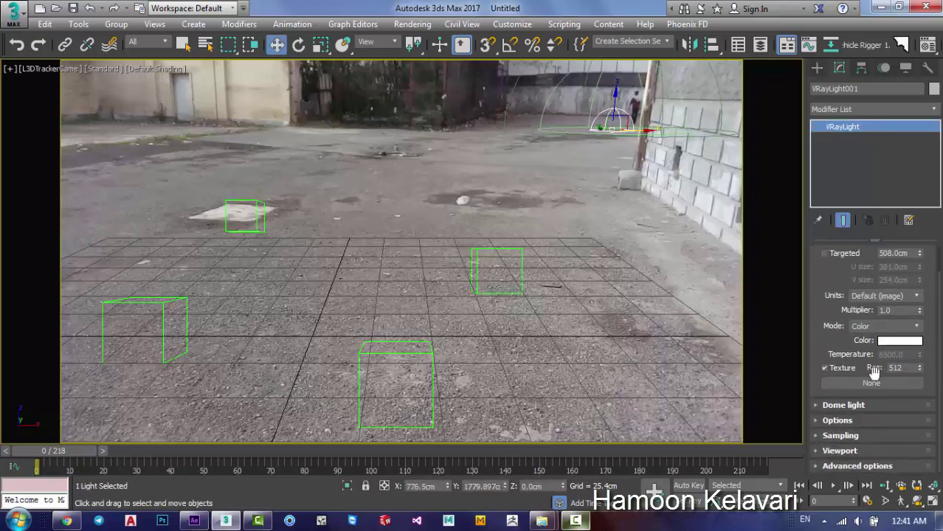
{"action": "left_click", "coordinate": [863, 384]}
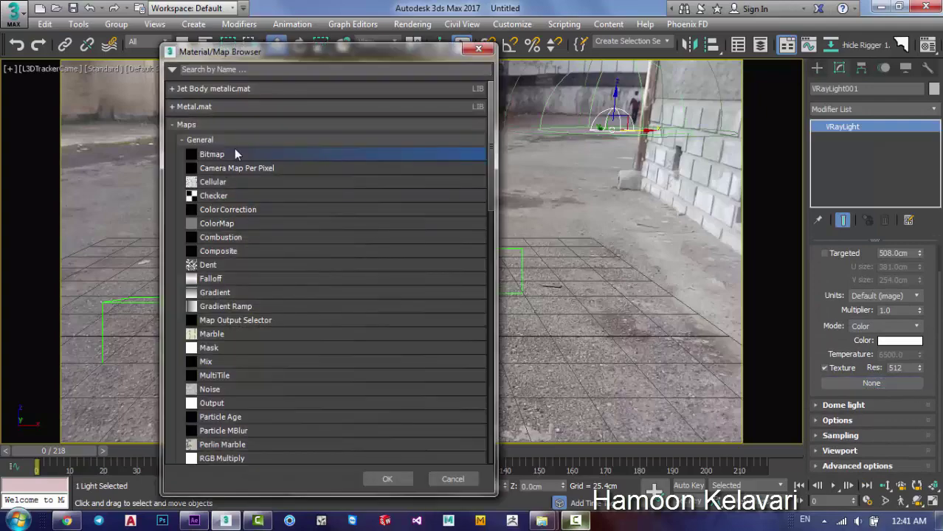
{"action": "double_click", "coordinate": [235, 151]}
{"action": "left_click", "coordinate": [198, 141]}
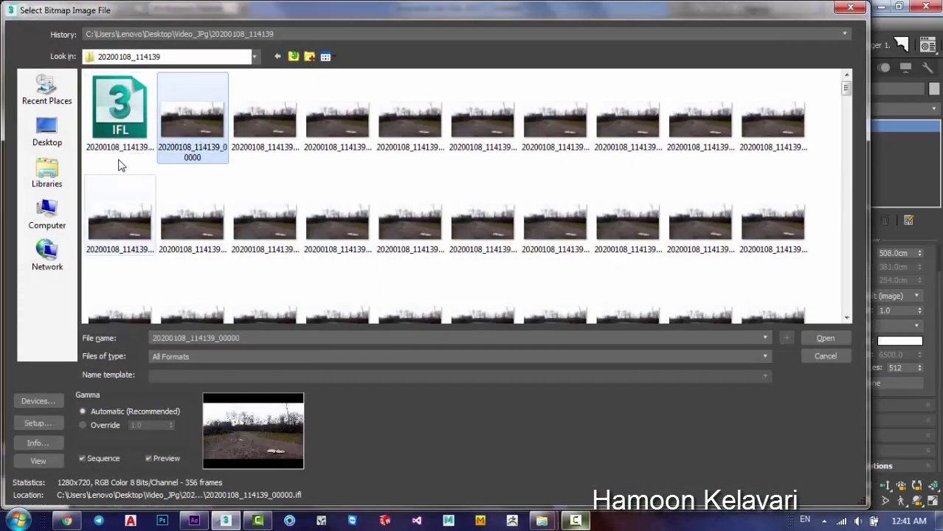
{"action": "left_click", "coordinate": [292, 56]}
{"action": "double_click", "coordinate": [332, 133]}
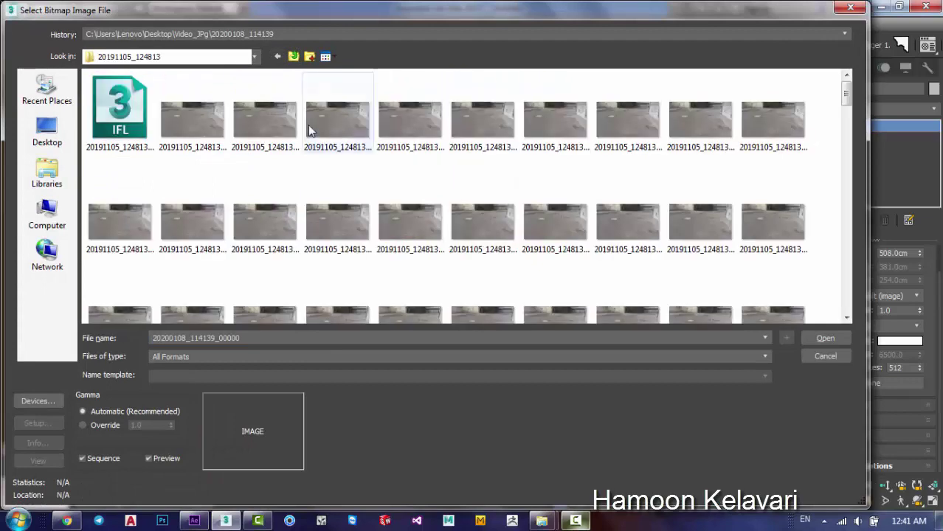
{"action": "left_click", "coordinate": [221, 129]}
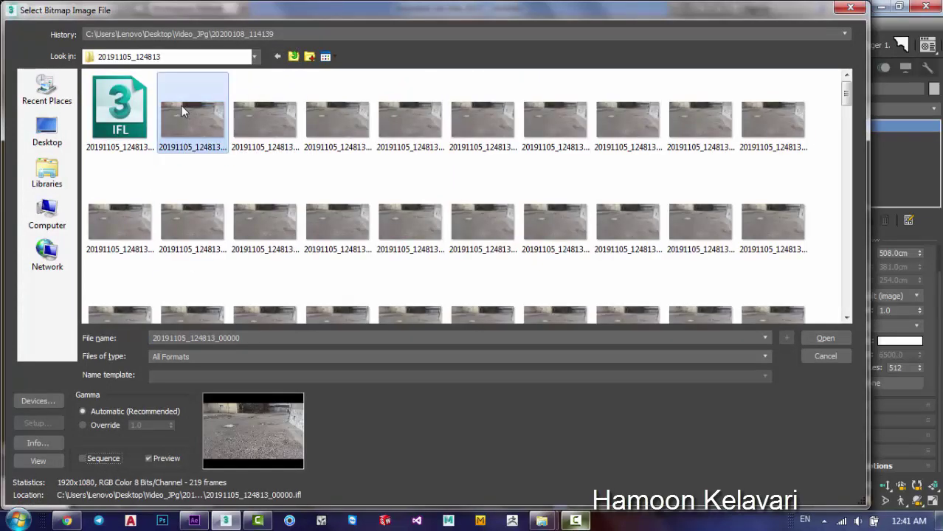
{"action": "double_click", "coordinate": [181, 106]}
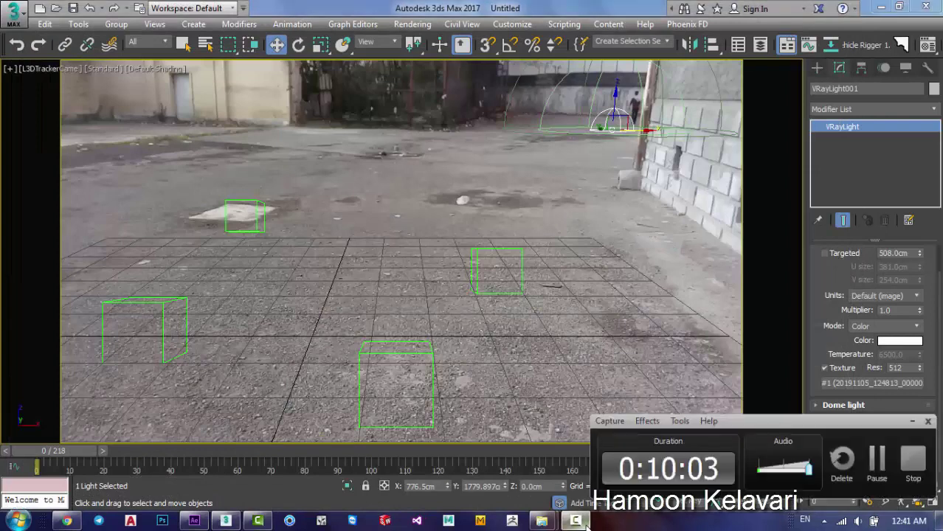
Assign the photo 20191105_124825 from the Raw File to composite folder as the dome light's texture and check the photo at full size.
{"action": "mouse_move", "coordinate": [542, 521]}
{"action": "left_click", "coordinate": [530, 471]}
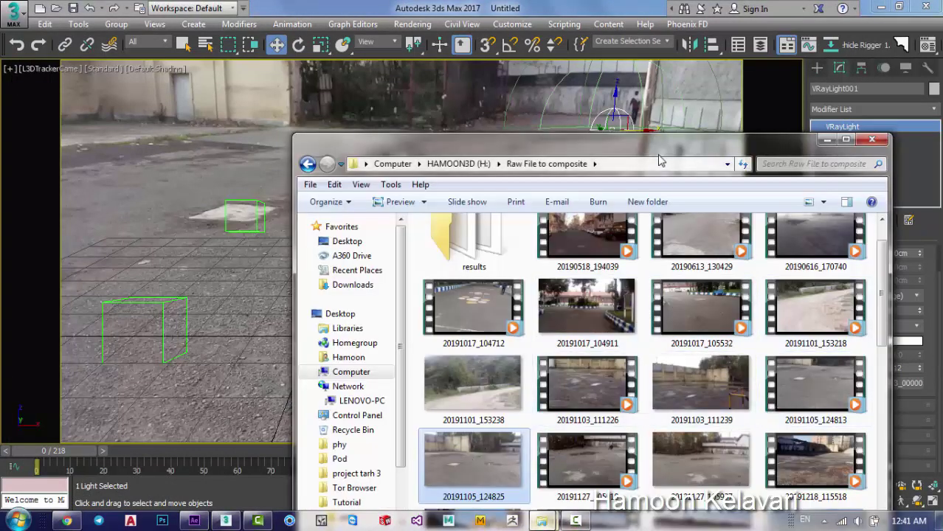
{"action": "left_click_drag", "start_coordinate": [659, 158], "coordinate": [606, 158]}
{"action": "left_click_drag", "start_coordinate": [432, 451], "coordinate": [890, 384]}
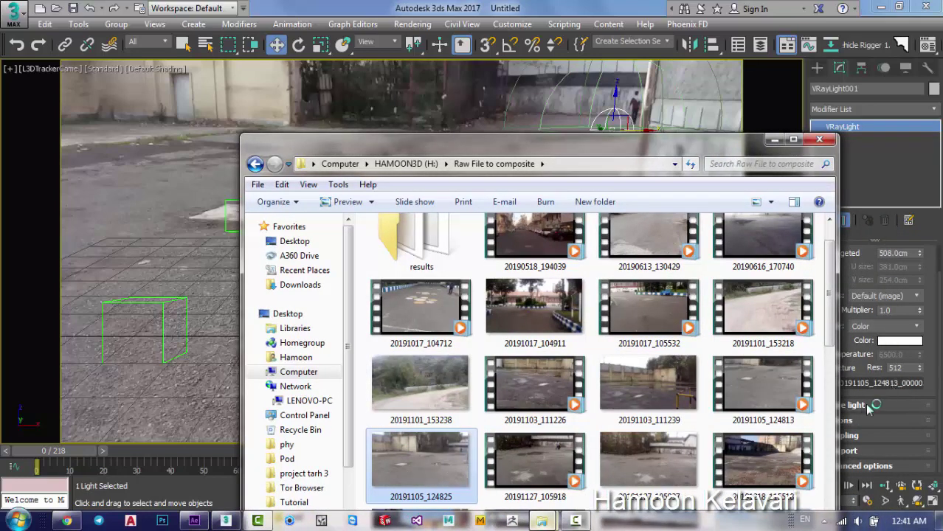
{"action": "double_click", "coordinate": [391, 467]}
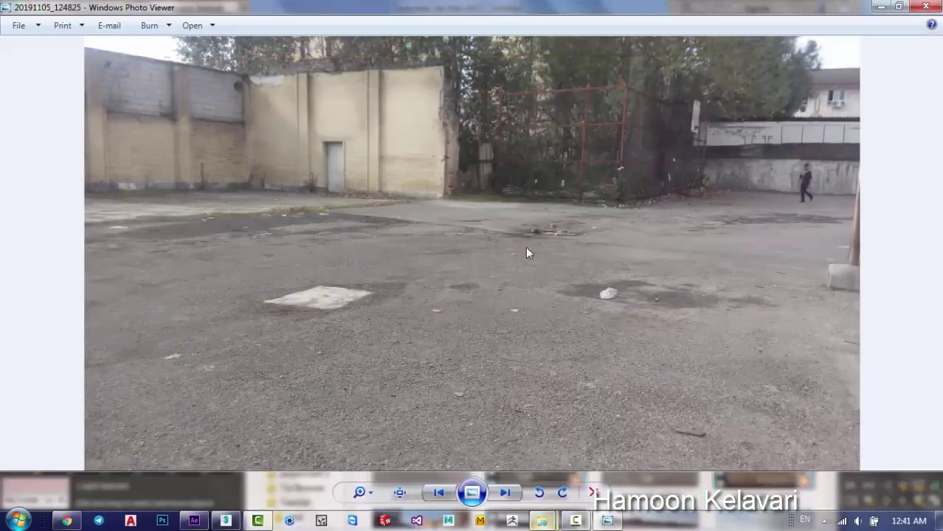
{"action": "key", "text": "alt+F4"}
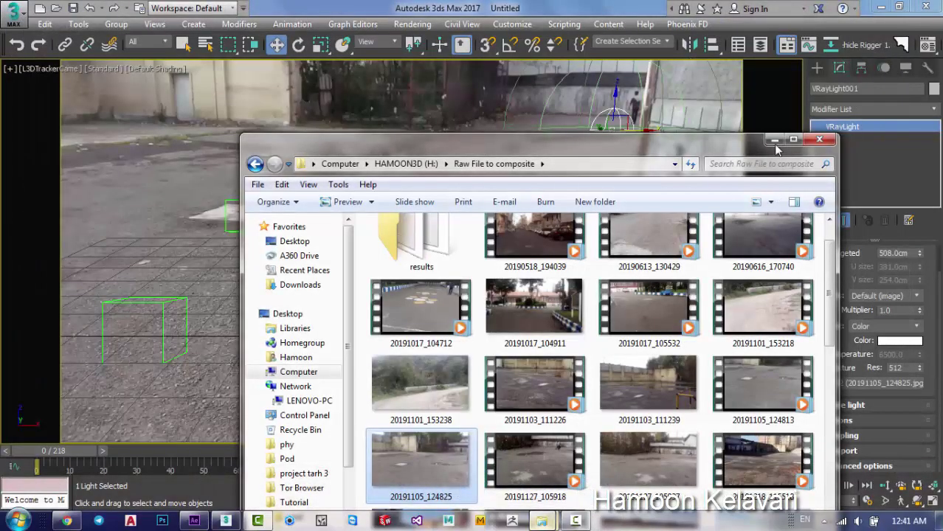
{"action": "left_click", "coordinate": [774, 141]}
Deselect the dome light, test-render the camera view, and stop the render and close the frame buffer.
{"action": "left_click", "coordinate": [638, 181]}
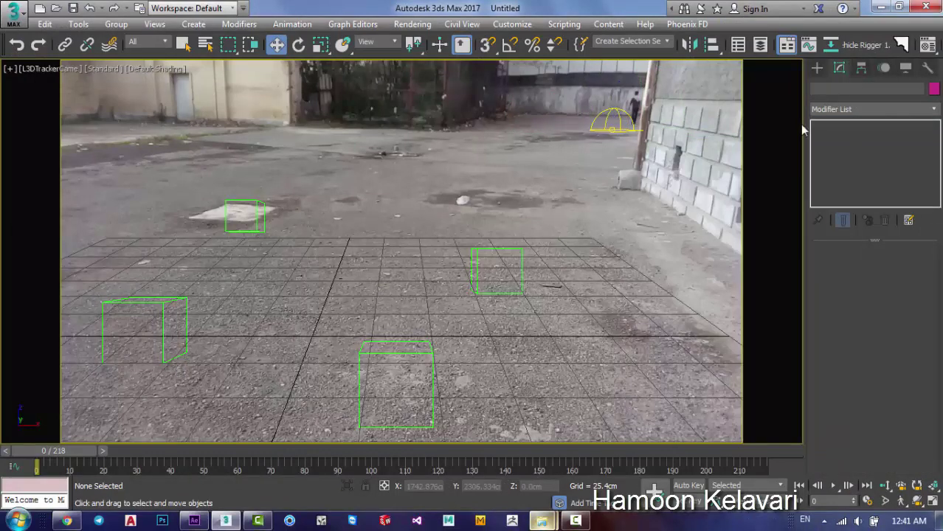
{"action": "key", "text": "shift+q"}
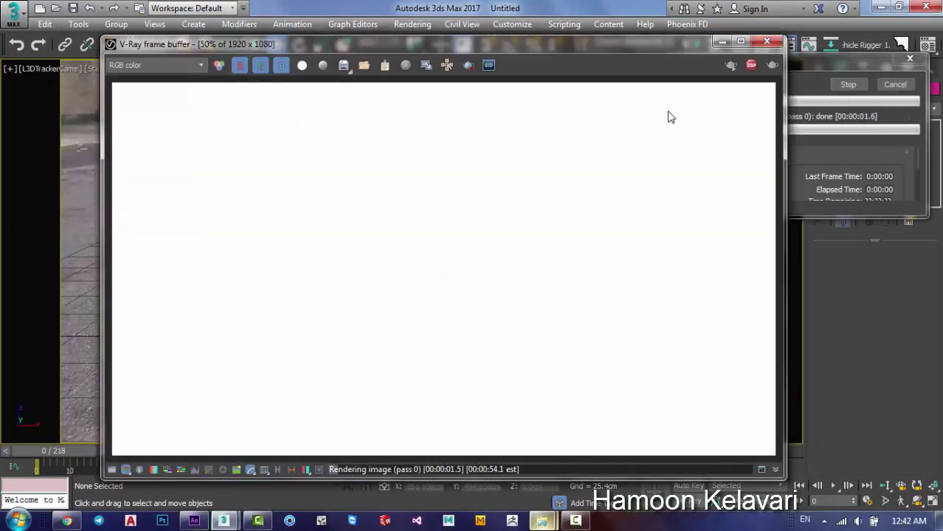
{"action": "left_click", "coordinate": [750, 66]}
{"action": "left_click", "coordinate": [766, 42]}
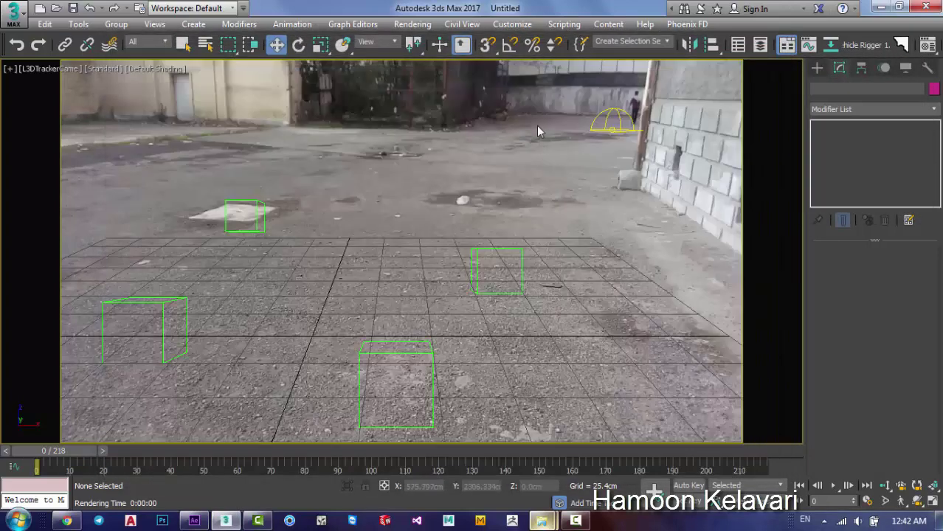
Make the dome light invisible in its options.
{"action": "left_click", "coordinate": [614, 118]}
{"action": "scroll", "coordinate": [926, 399], "scroll_direction": "down", "scroll_amount": 1}
{"action": "scroll", "coordinate": [886, 428], "scroll_direction": "up", "scroll_amount": 1}
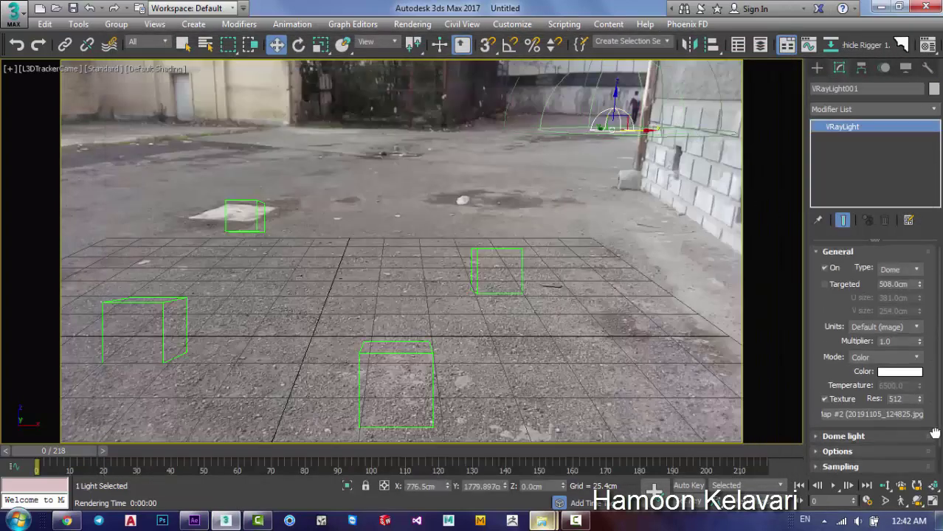
{"action": "left_click", "coordinate": [838, 450]}
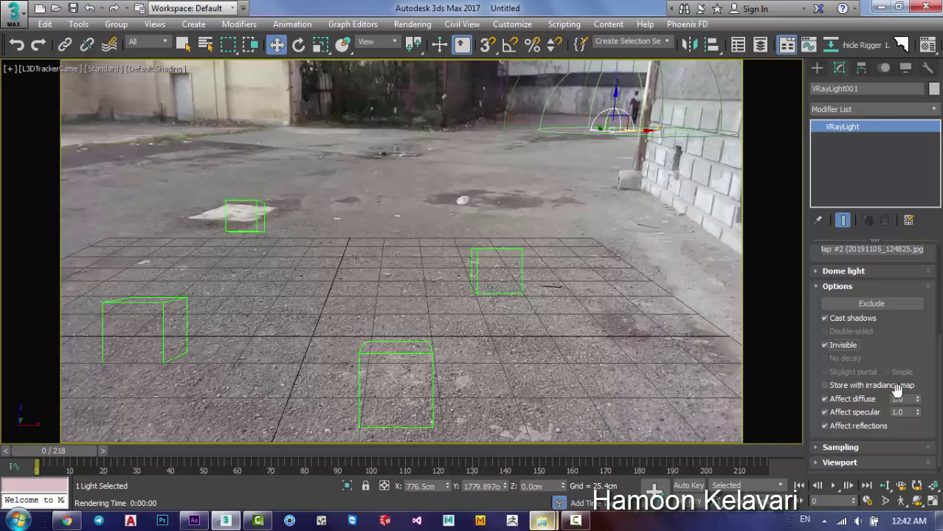
{"action": "left_click", "coordinate": [839, 346]}
Deselect the light and render the camera view again to check the background, closing the frame buffer.
{"action": "left_click", "coordinate": [656, 264]}
{"action": "key", "text": "shift+q"}
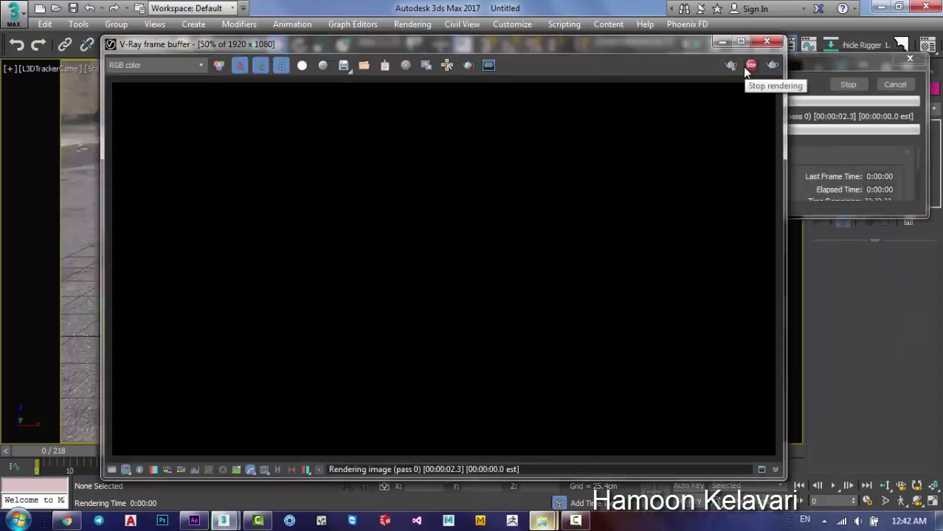
{"action": "left_click", "coordinate": [766, 41]}
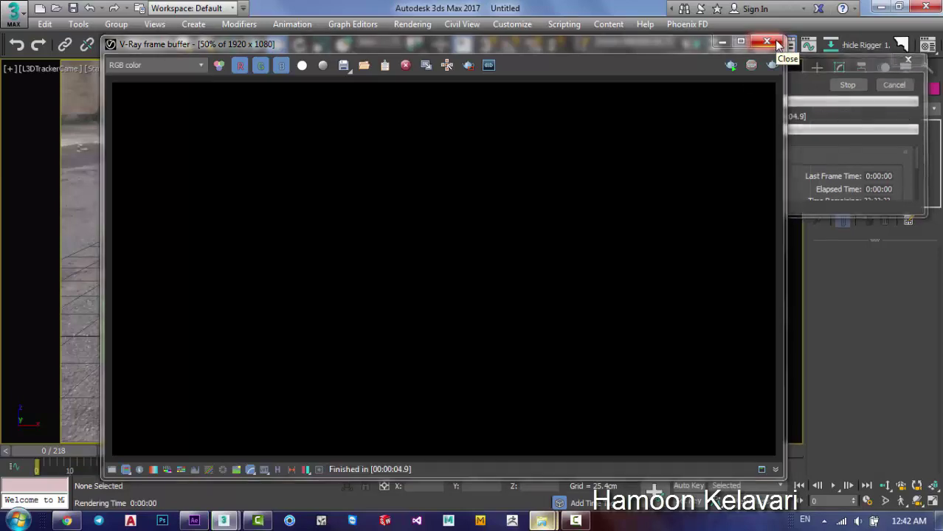
Load the 20191105_124813_00000 image sequence as a Bitmap environment map for the render background.
{"action": "key", "text": "8"}
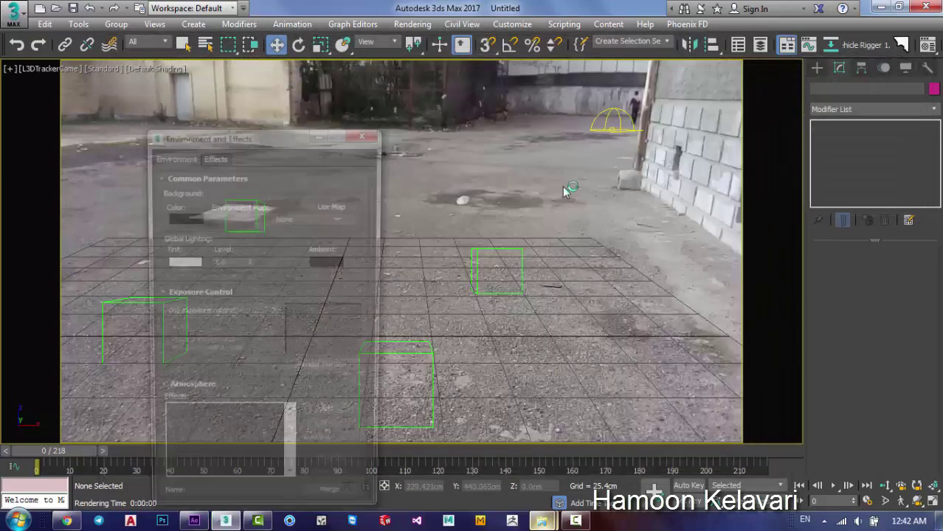
{"action": "left_click", "coordinate": [325, 217]}
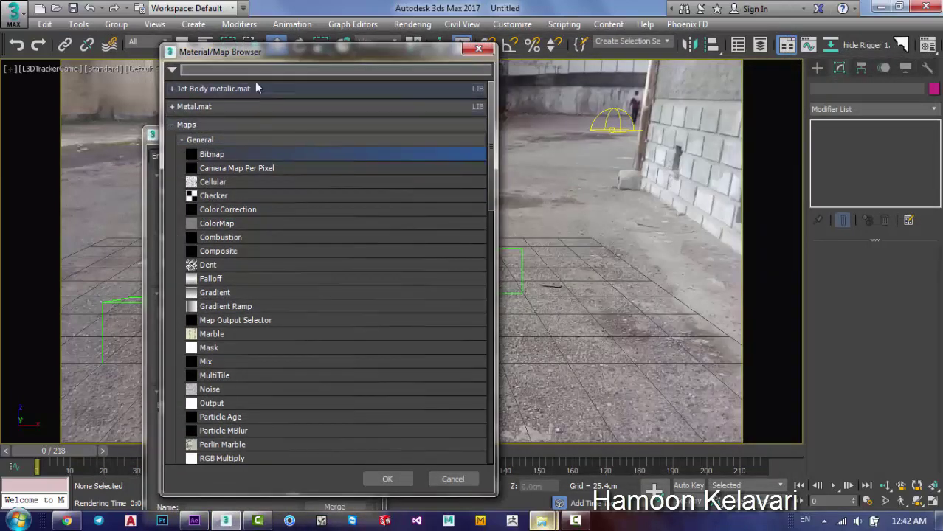
{"action": "left_click_drag", "start_coordinate": [254, 52], "coordinate": [451, 48]}
{"action": "double_click", "coordinate": [446, 152]}
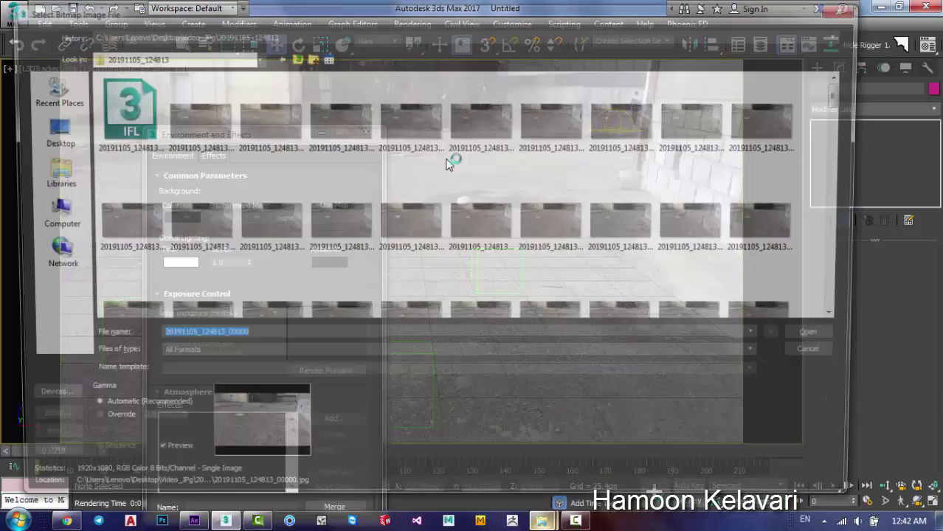
{"action": "left_click", "coordinate": [172, 122]}
{"action": "mouse_move", "coordinate": [66, 520]}
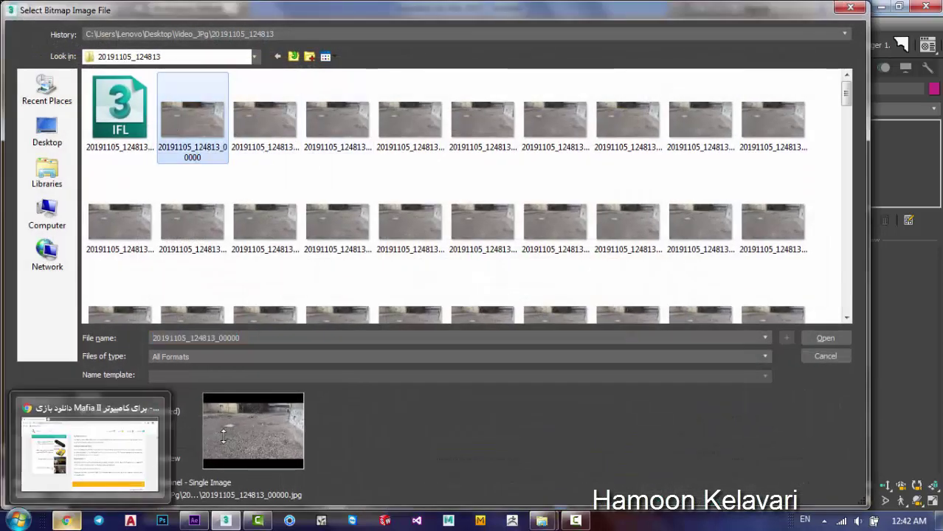
{"action": "left_click", "coordinate": [114, 461]}
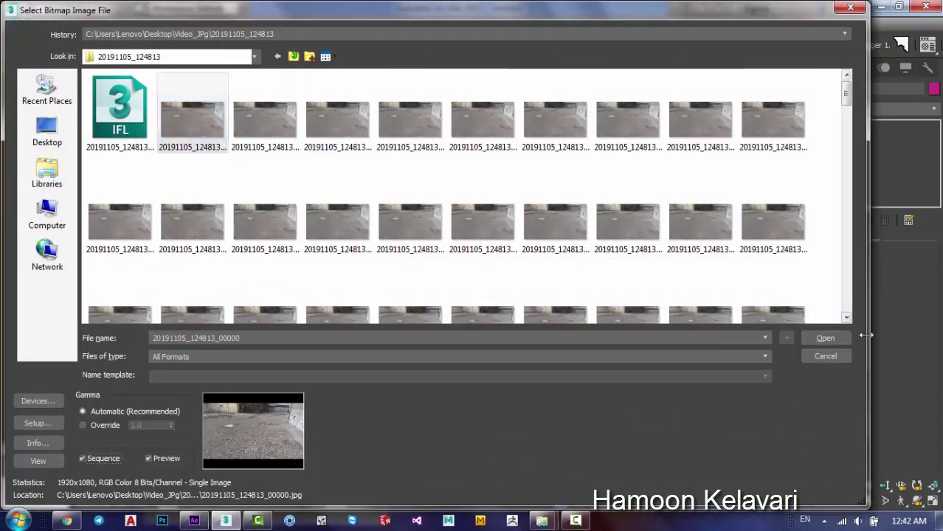
{"action": "left_click", "coordinate": [825, 339]}
{"action": "left_click", "coordinate": [480, 310]}
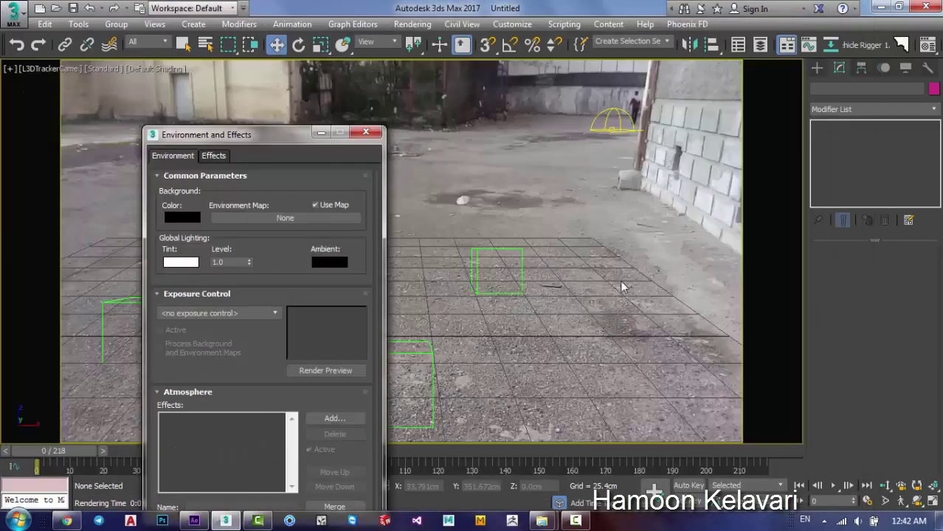
Instance the environment map into the first material slot and set its mapping to Screen.
{"action": "key", "text": "m"}
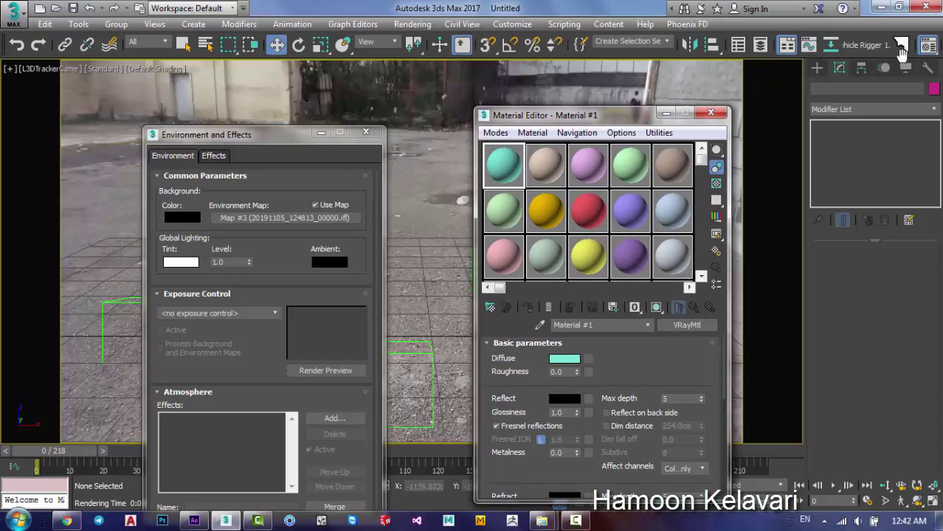
{"action": "left_click", "coordinate": [928, 46]}
{"action": "left_click", "coordinate": [929, 46]}
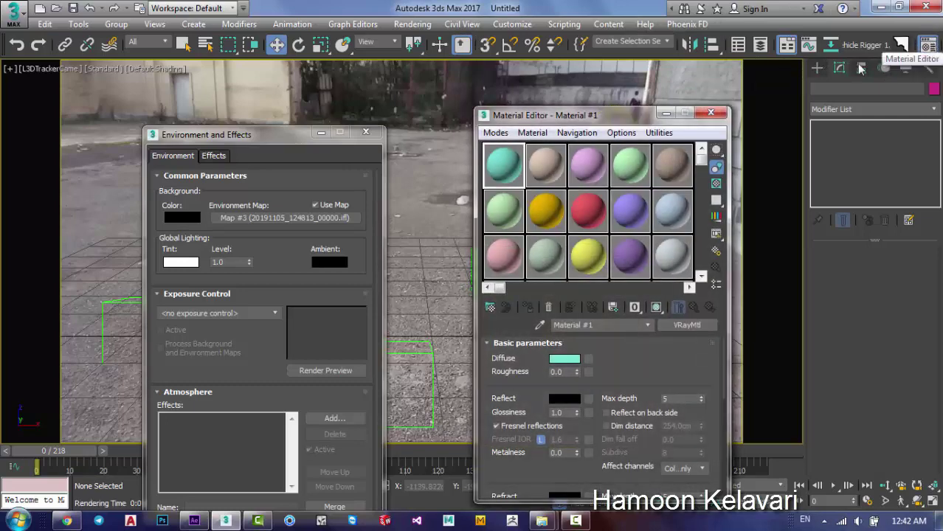
{"action": "left_click_drag", "start_coordinate": [225, 221], "coordinate": [525, 166]}
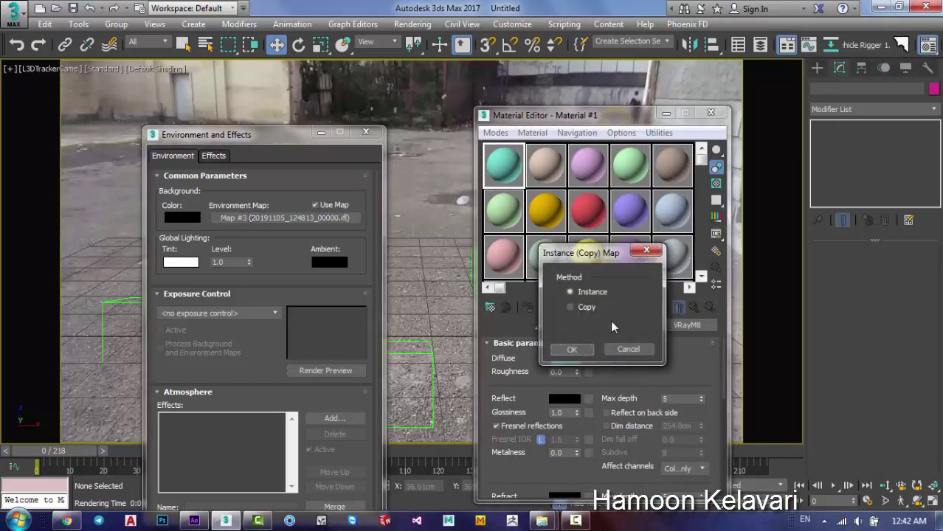
{"action": "left_click", "coordinate": [570, 349]}
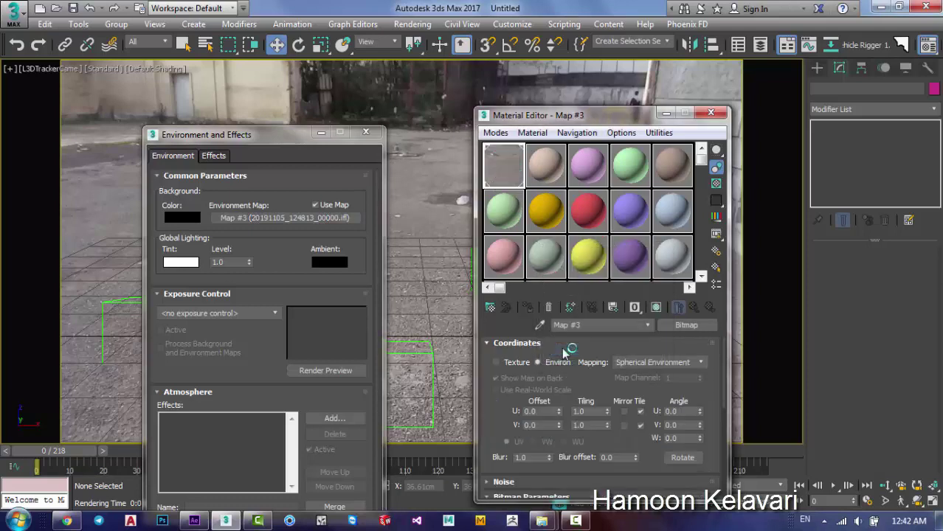
{"action": "left_click", "coordinate": [676, 364]}
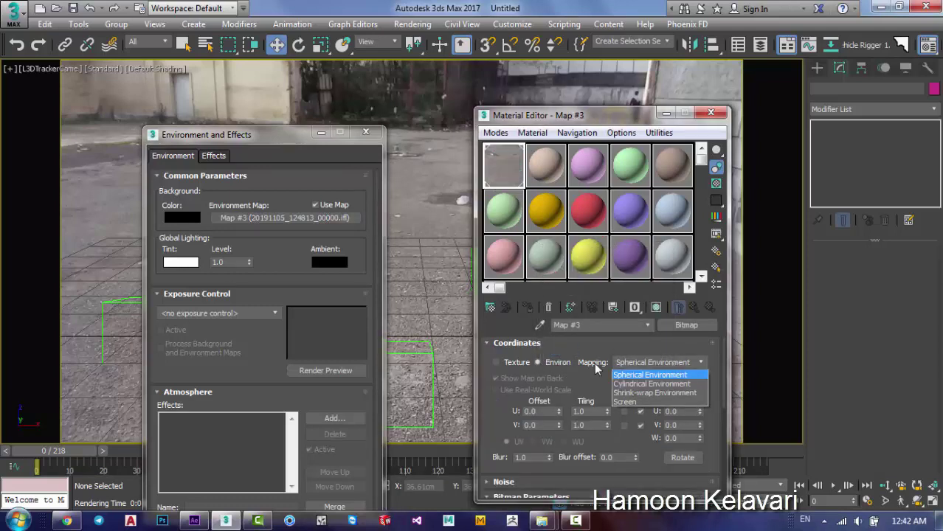
{"action": "left_click", "coordinate": [666, 402]}
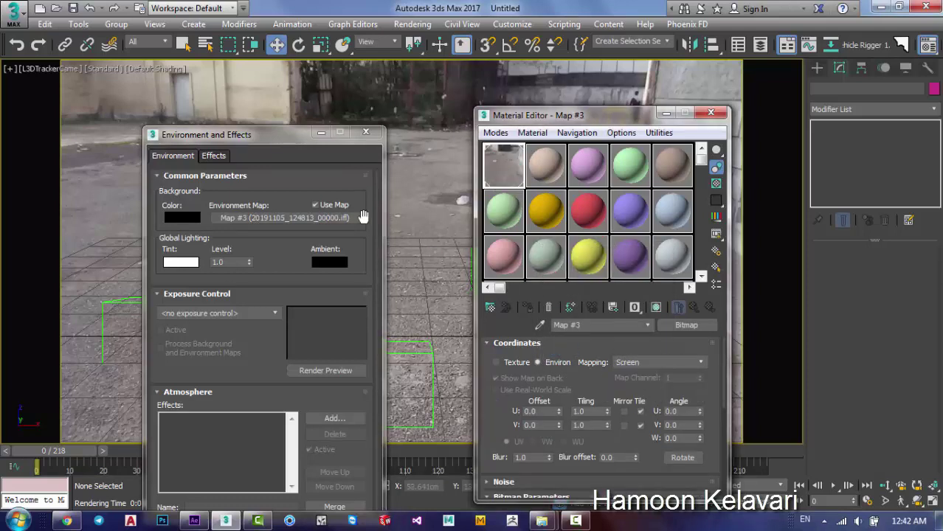
Close the environment and material windows and render the camera view at the first frame to check the background.
{"action": "left_click", "coordinate": [365, 132]}
{"action": "left_click", "coordinate": [708, 114]}
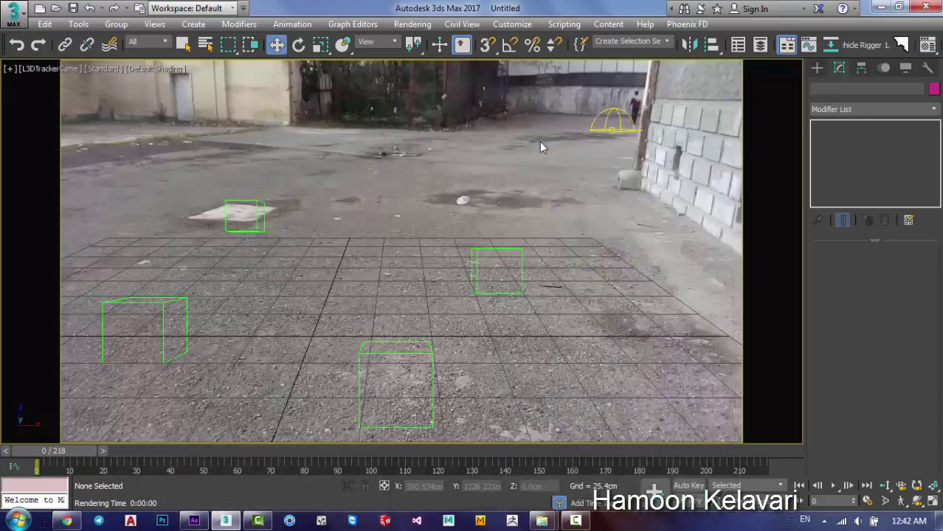
{"action": "key", "text": "shift+q"}
Render the camera view at frame 153 to check the background sequence, close the frame buffer and return to the first frame.
{"action": "left_click_drag", "start_coordinate": [87, 453], "coordinate": [581, 452]}
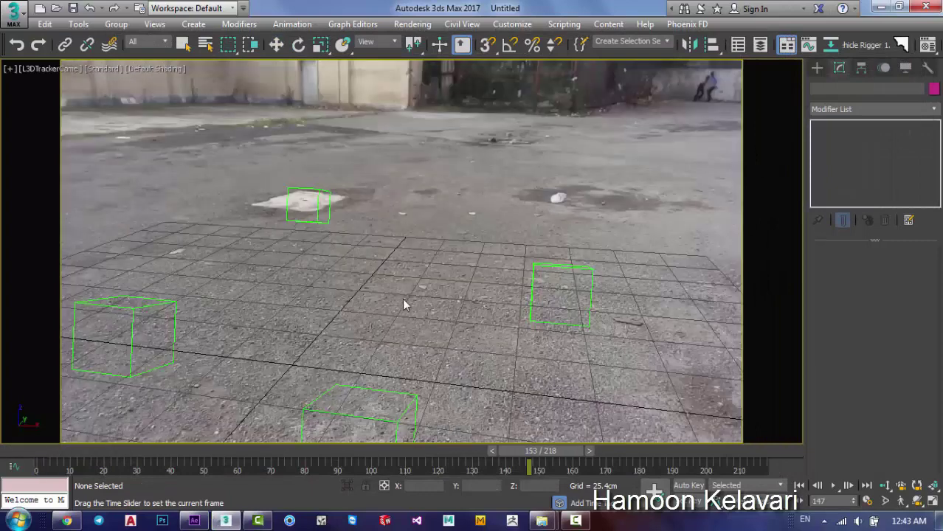
{"action": "key", "text": "shift+q"}
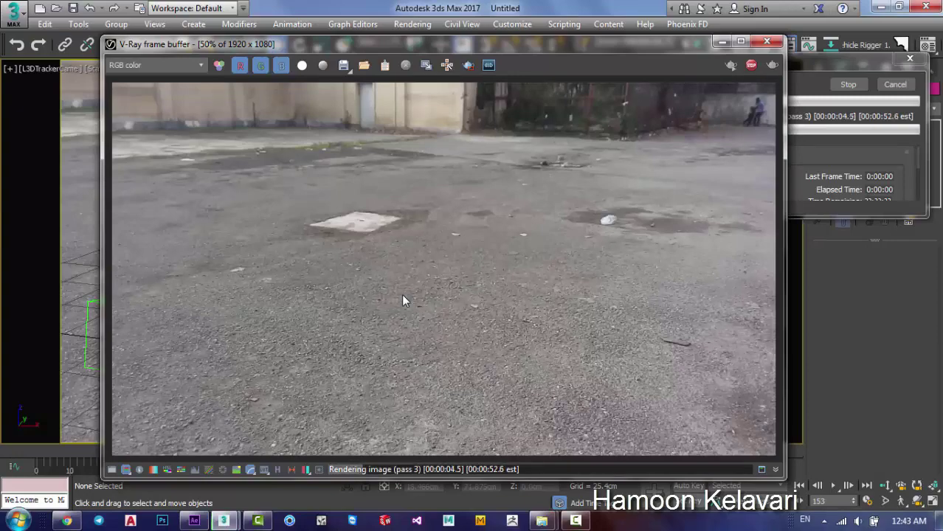
{"action": "left_click", "coordinate": [767, 41]}
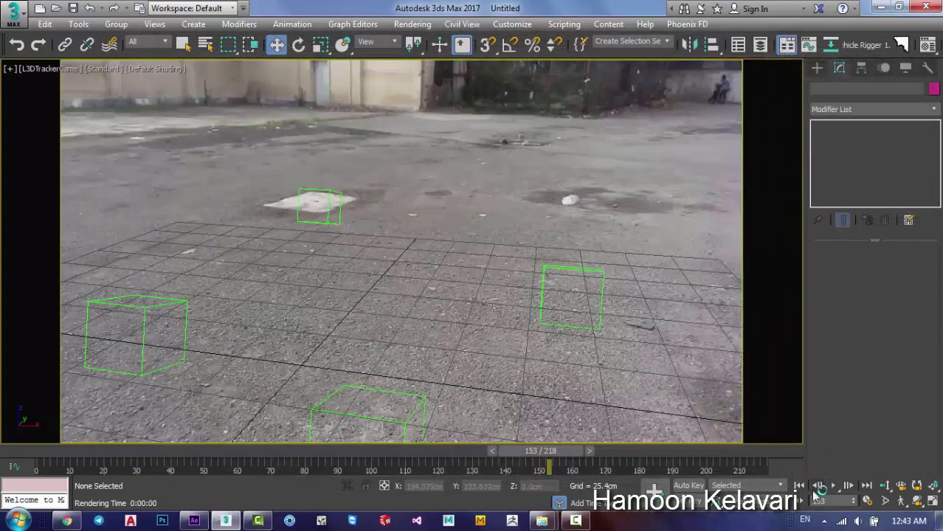
{"action": "left_click", "coordinate": [799, 485]}
Create a standard plane covering the ground area in the camera view and scale it up.
{"action": "left_click", "coordinate": [816, 68]}
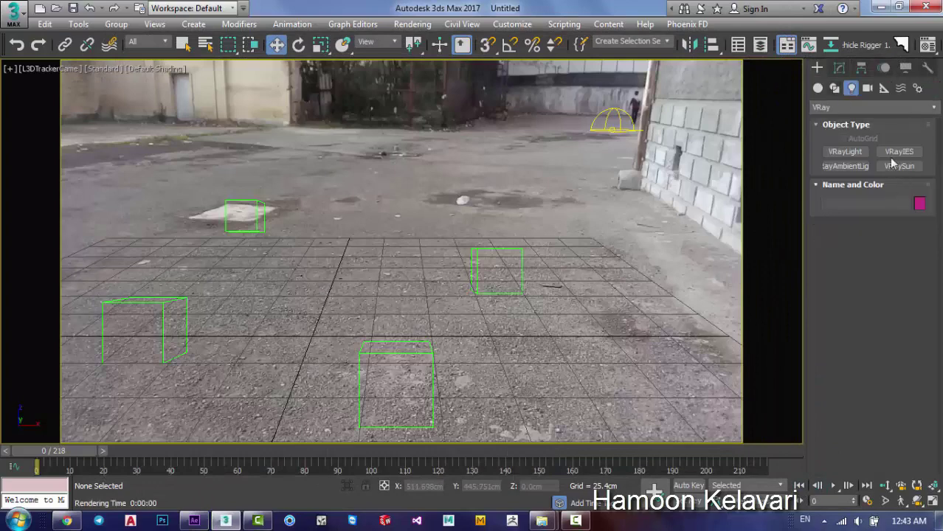
{"action": "left_click", "coordinate": [818, 88]}
{"action": "left_click", "coordinate": [900, 210]}
{"action": "left_click_drag", "start_coordinate": [193, 161], "coordinate": [654, 490]}
{"action": "key", "text": "w"}
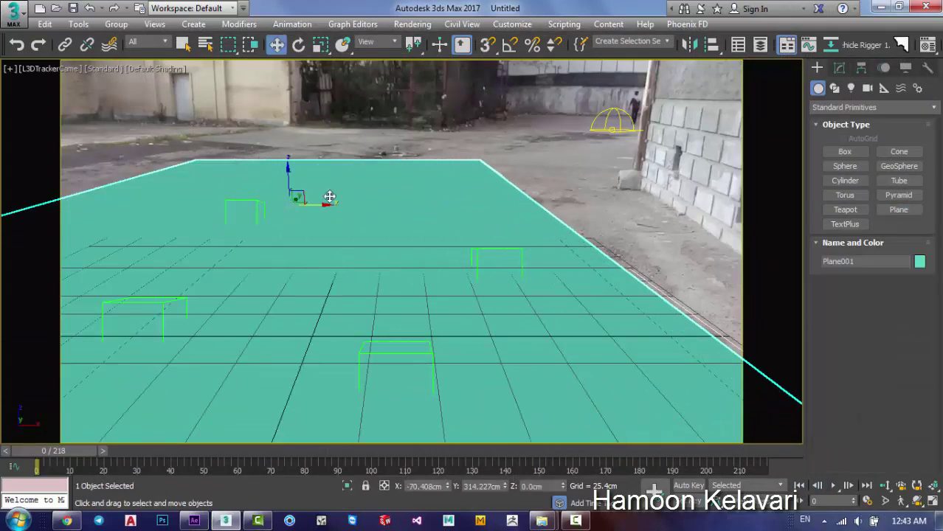
{"action": "key", "text": "r"}
{"action": "left_click_drag", "start_coordinate": [293, 206], "coordinate": [317, 192]}
{"action": "key", "text": "w"}
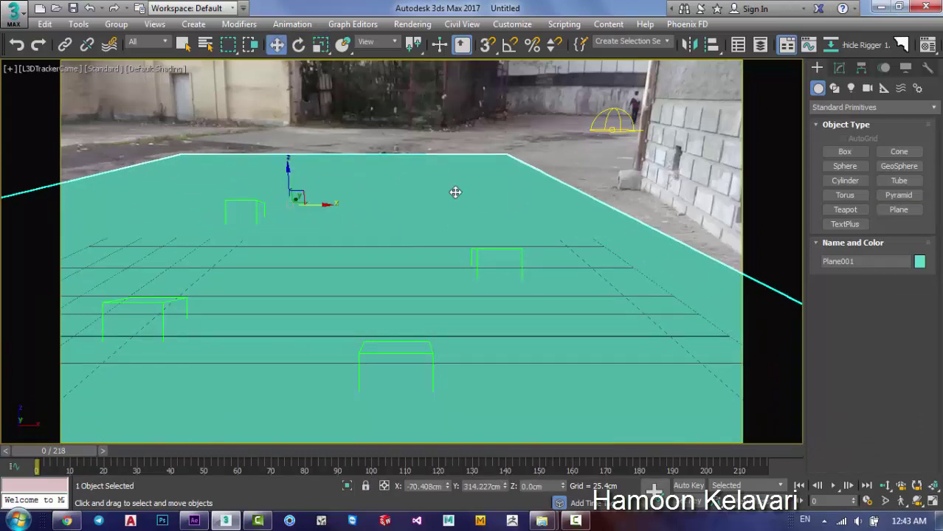
Assign the V-Ray material in the second sample slot to the ground plane.
{"action": "key", "text": "m"}
{"action": "left_click", "coordinate": [546, 174]}
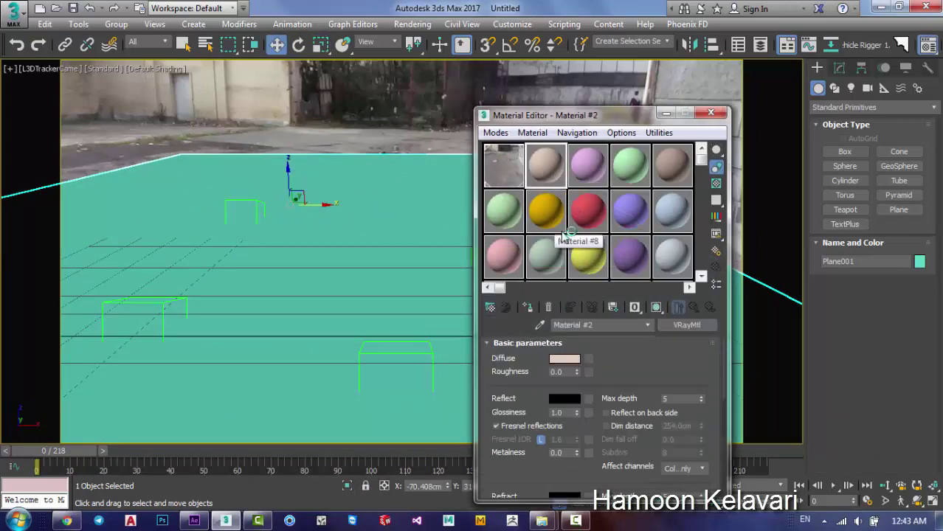
{"action": "left_click_drag", "start_coordinate": [541, 172], "coordinate": [427, 202]}
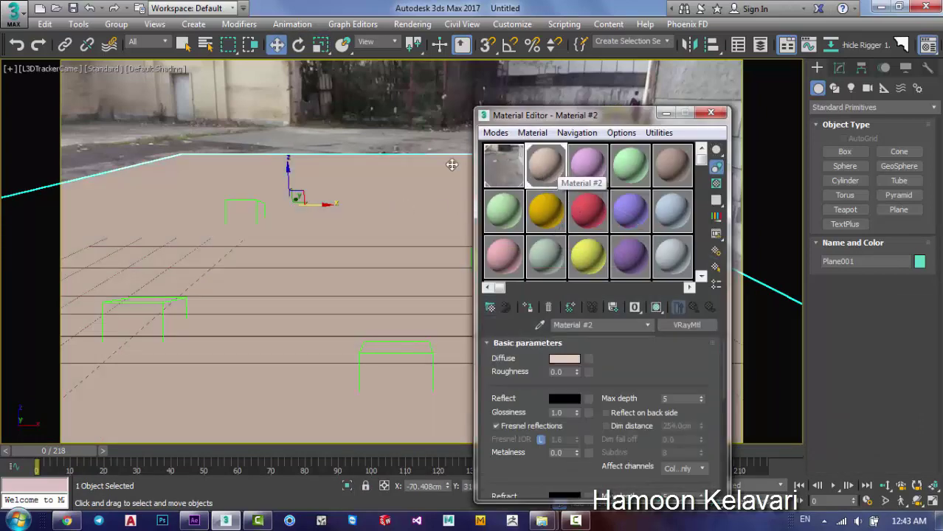
Change the ground plane's material type to Matte/Shadow and close the Material Editor.
{"action": "left_click", "coordinate": [694, 327]}
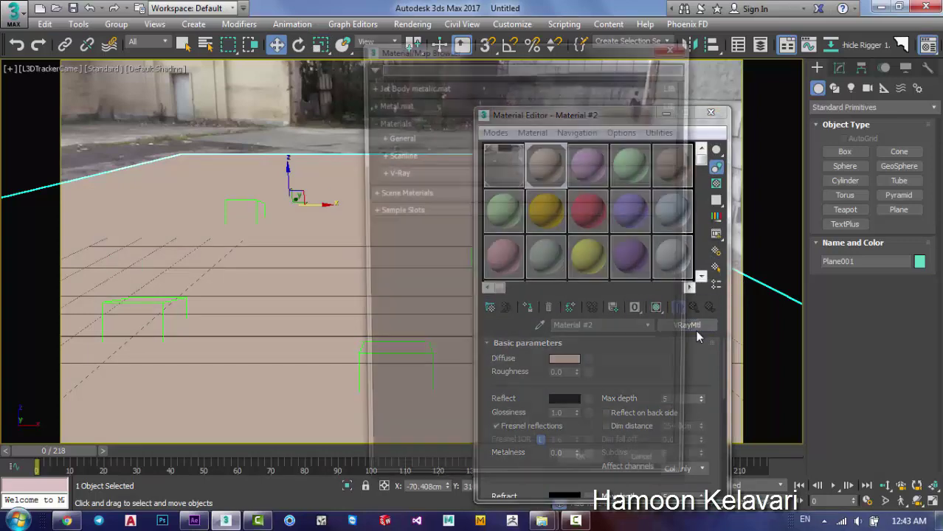
{"action": "left_click_drag", "start_coordinate": [553, 48], "coordinate": [440, 58]}
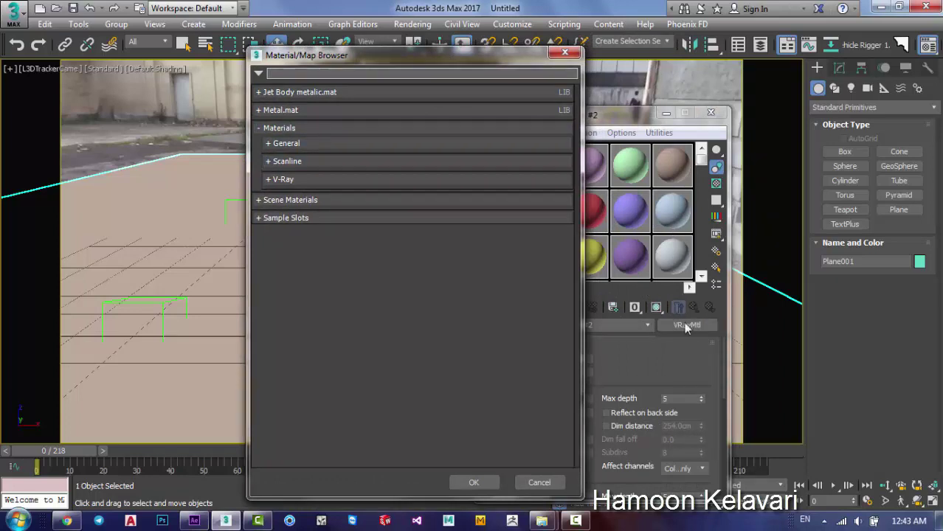
{"action": "left_click", "coordinate": [369, 145]}
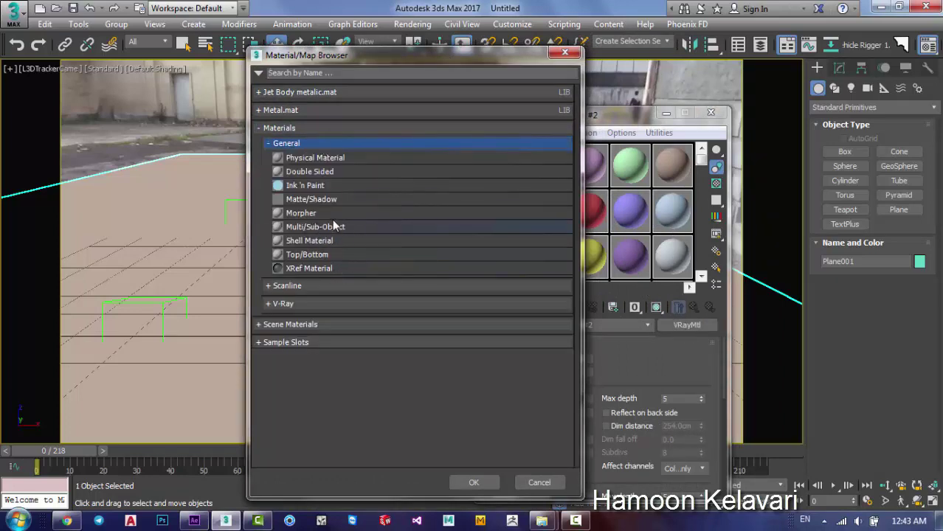
{"action": "double_click", "coordinate": [351, 205]}
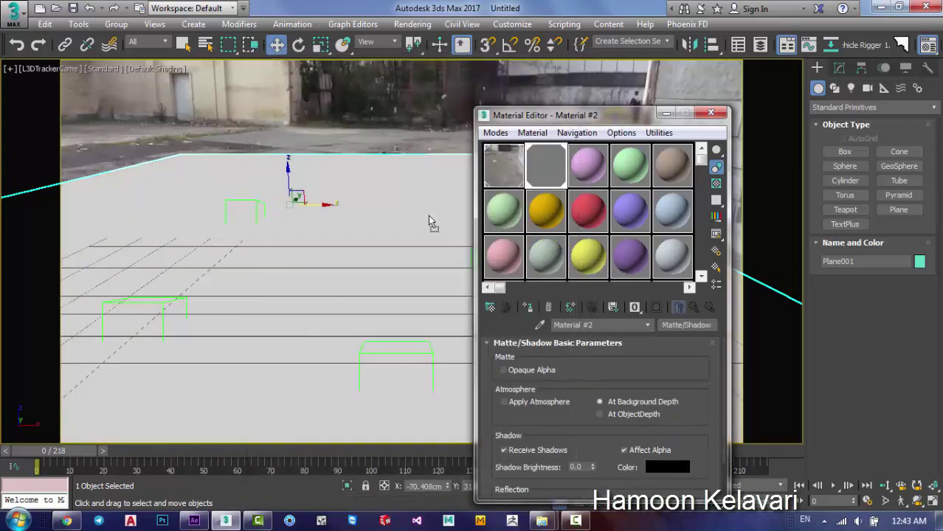
{"action": "left_click", "coordinate": [708, 114]}
Render the camera view to check the matte ground plane, closing the frame buffer and clearing the selection.
{"action": "key", "text": "shift+q"}
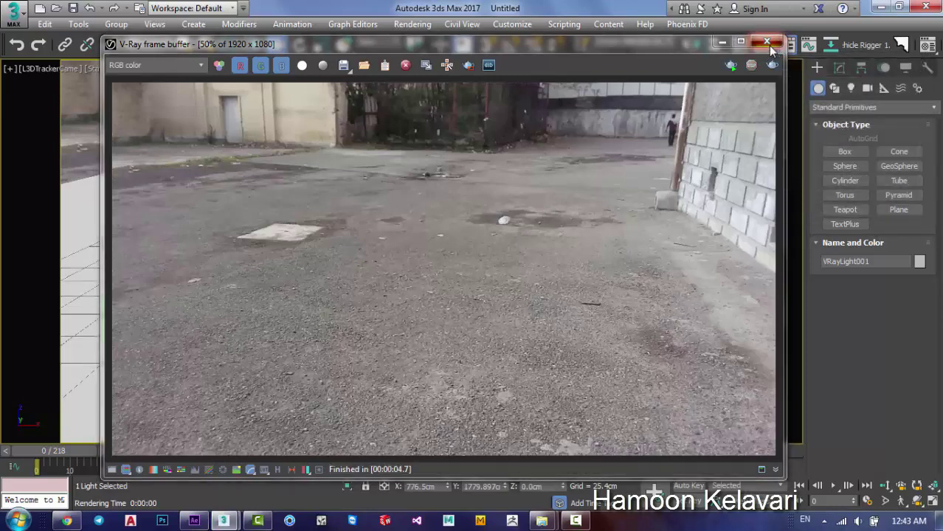
{"action": "left_click", "coordinate": [767, 43]}
{"action": "left_click", "coordinate": [440, 148]}
Switch to Windows Explorer, browse to H:\3dsmax\Model\car and open the archive 3D Model Free -Mercedes SLS AMG.
{"action": "mouse_move", "coordinate": [542, 520]}
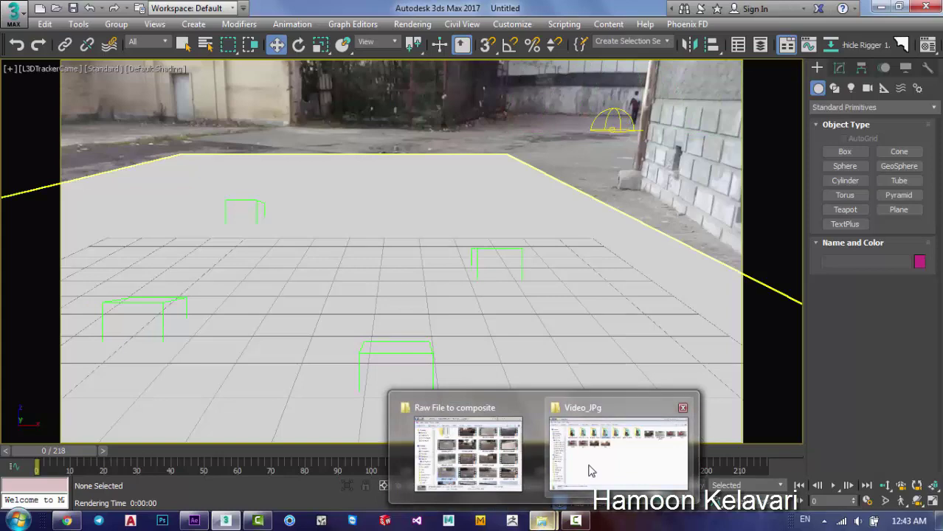
{"action": "key", "text": "super+e"}
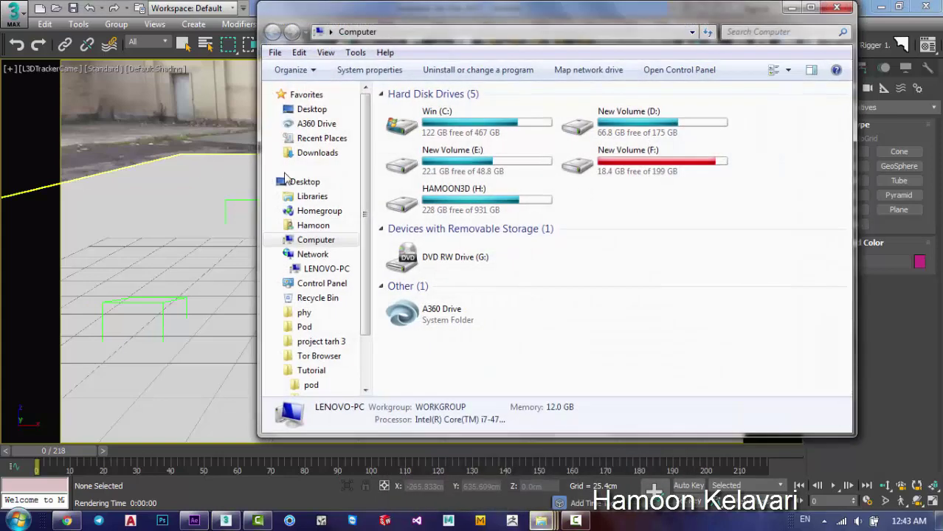
{"action": "double_click", "coordinate": [457, 210]}
{"action": "double_click", "coordinate": [436, 111]}
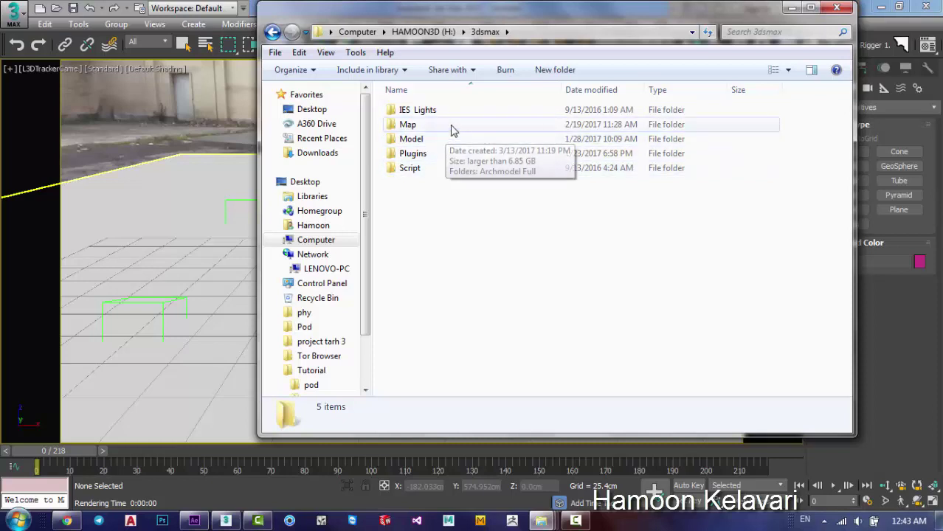
{"action": "double_click", "coordinate": [436, 140]}
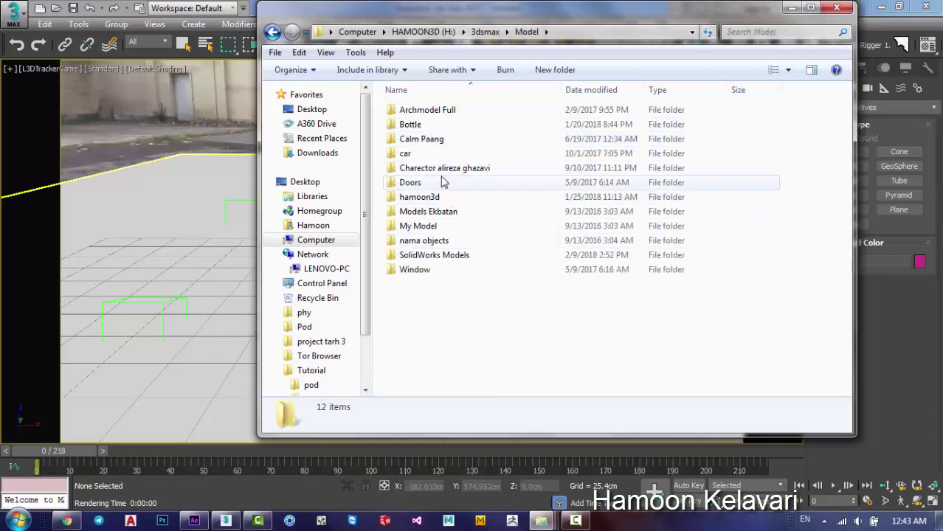
{"action": "double_click", "coordinate": [444, 154]}
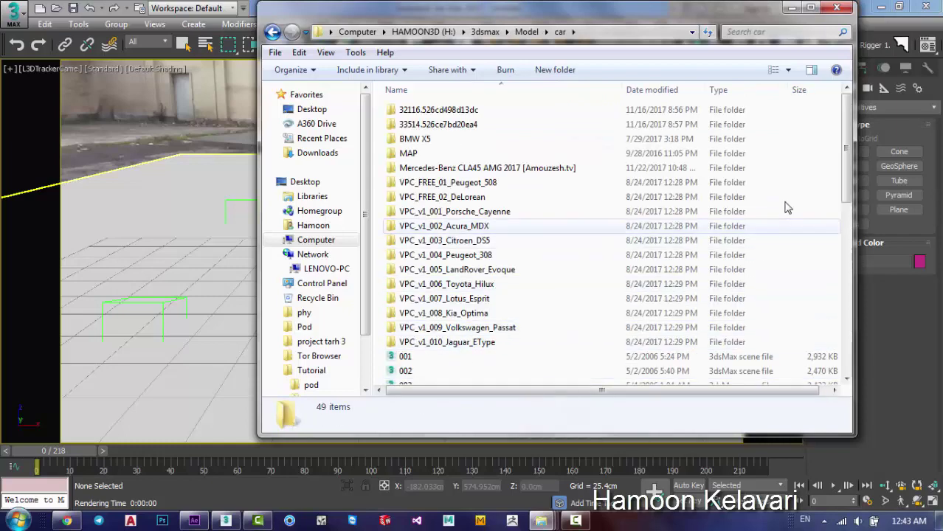
{"action": "scroll", "coordinate": [784, 205], "scroll_direction": "down", "scroll_amount": 1}
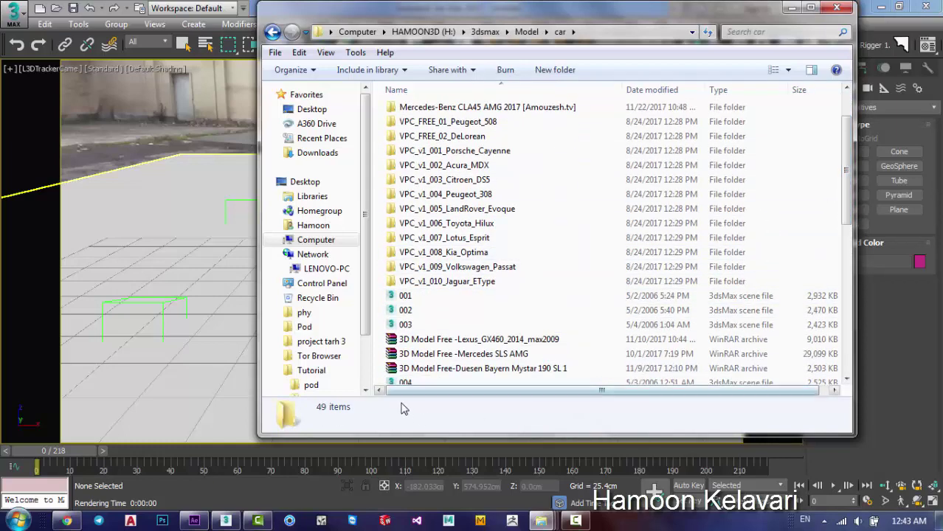
{"action": "left_click", "coordinate": [553, 355]}
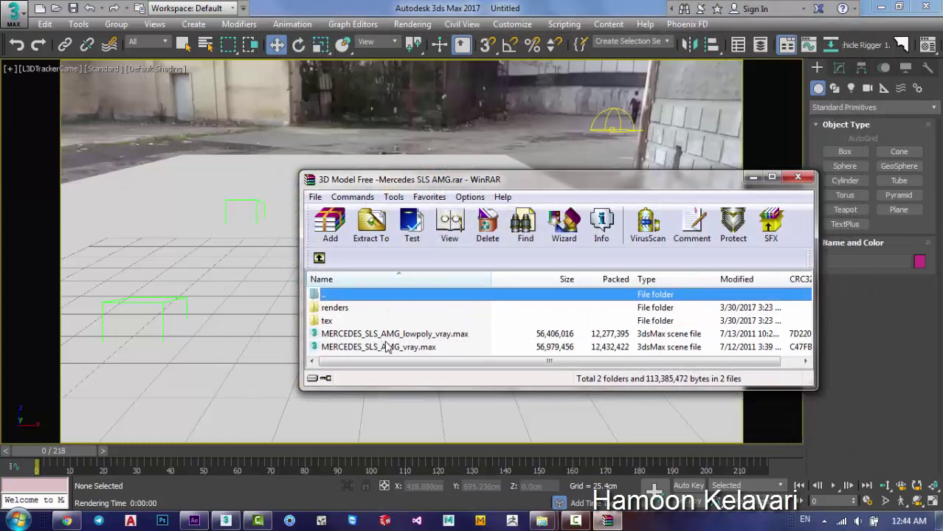
Merge MERCEDES_SLS_AMG_vray.max from the archive into the 3ds Max scene and place the car in the camera view.
{"action": "left_click_drag", "start_coordinate": [391, 350], "coordinate": [270, 296]}
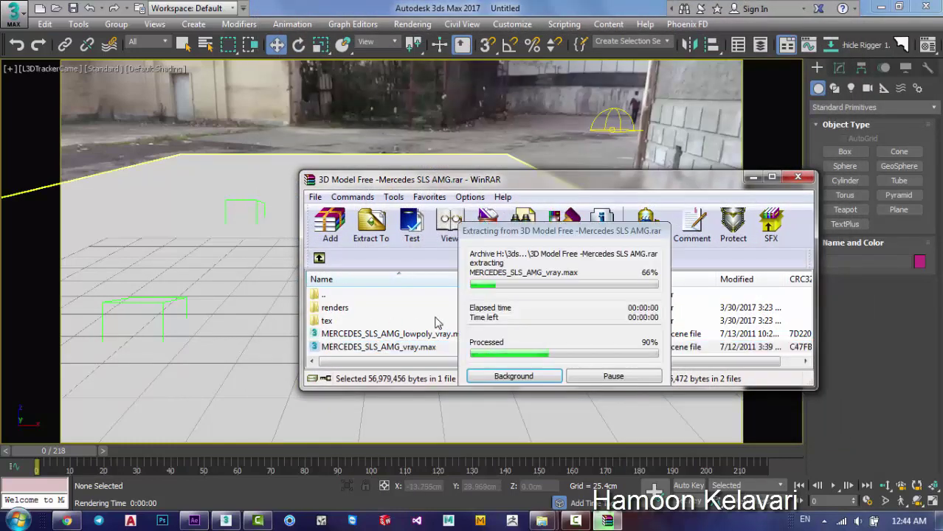
{"action": "left_click", "coordinate": [348, 319]}
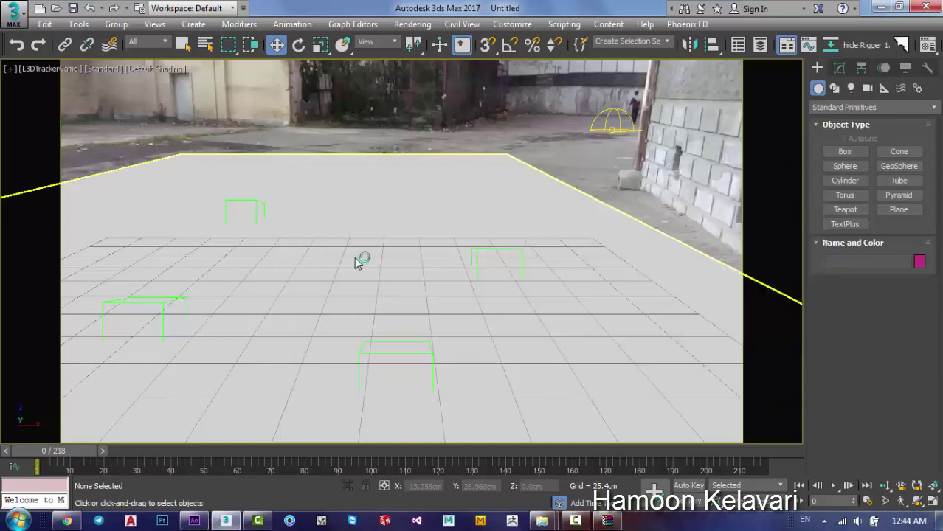
{"action": "left_click", "coordinate": [555, 378]}
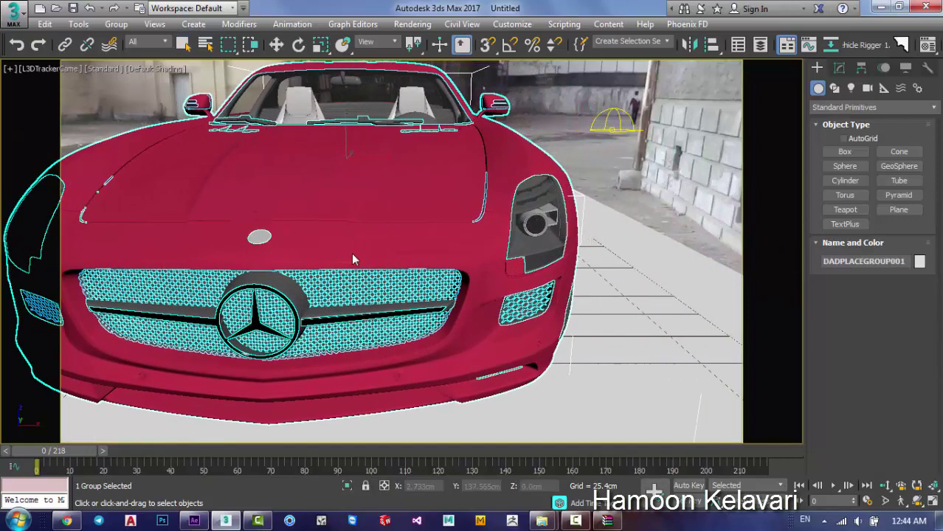
Group the merged car objects under the name car and scale the group down.
{"action": "left_click", "coordinate": [116, 24]}
{"action": "left_click", "coordinate": [129, 38]}
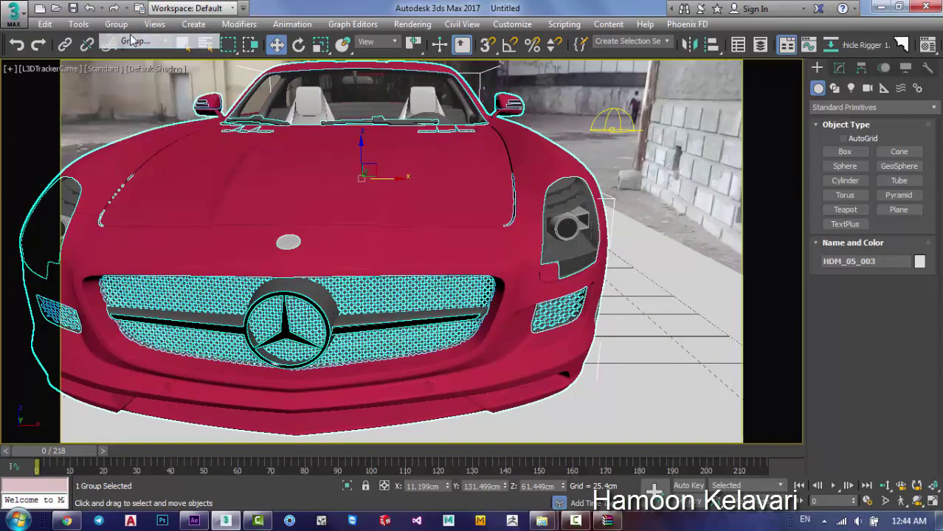
{"action": "type", "text": "car"}
{"action": "key", "text": "Return"}
{"action": "key", "text": "r"}
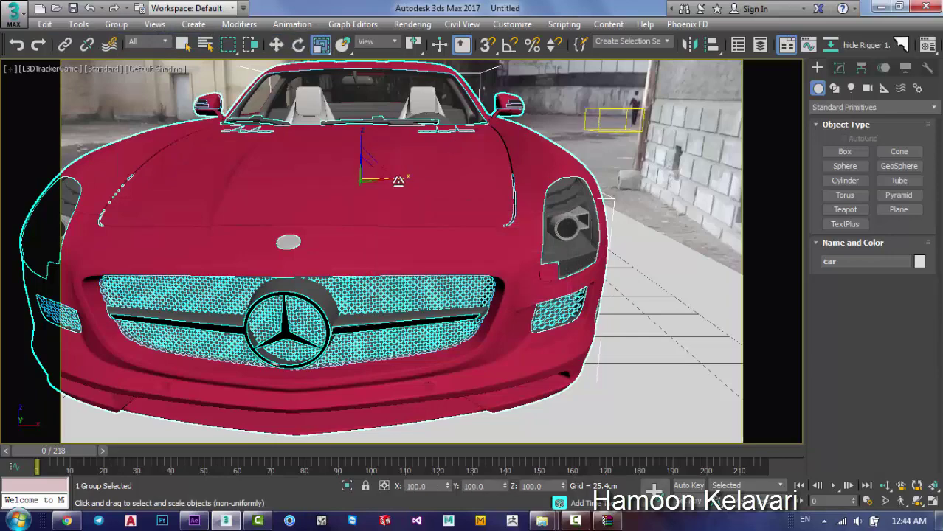
{"action": "left_click_drag", "start_coordinate": [369, 177], "coordinate": [369, 236]}
{"action": "key", "text": "w"}
{"action": "key", "text": "alt+a"}
{"action": "left_click", "coordinate": [499, 314]}
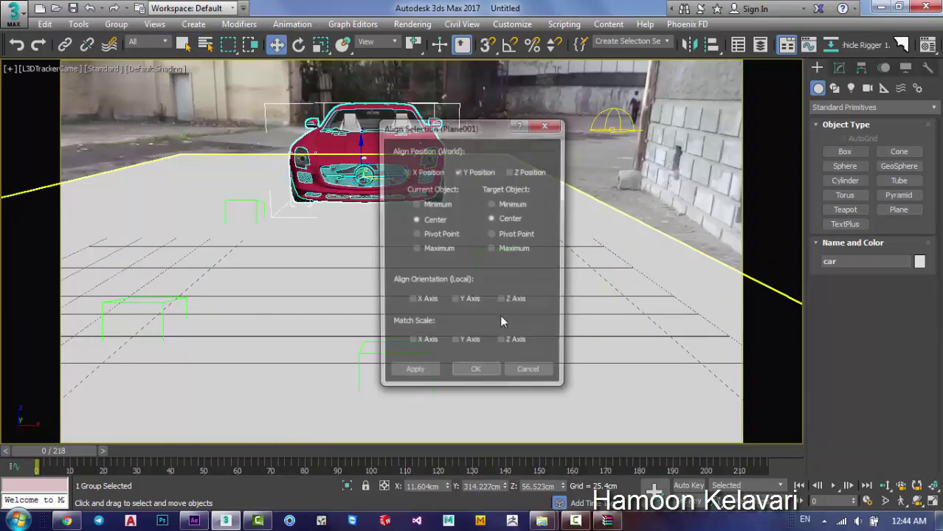
{"action": "key", "text": "Return"}
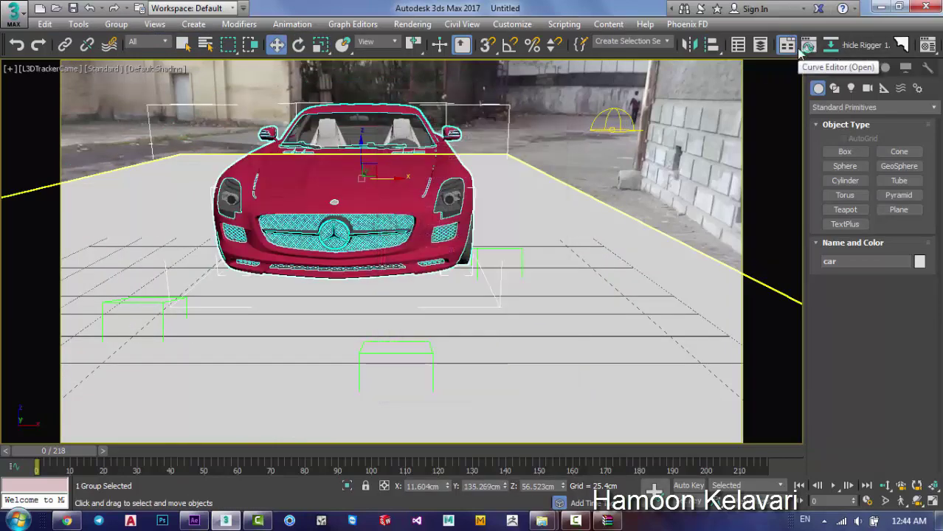
Align the car's minimum to the ground plane's maximum in Z position only, and rotate the car about -17° around Z.
{"action": "left_click", "coordinate": [712, 47]}
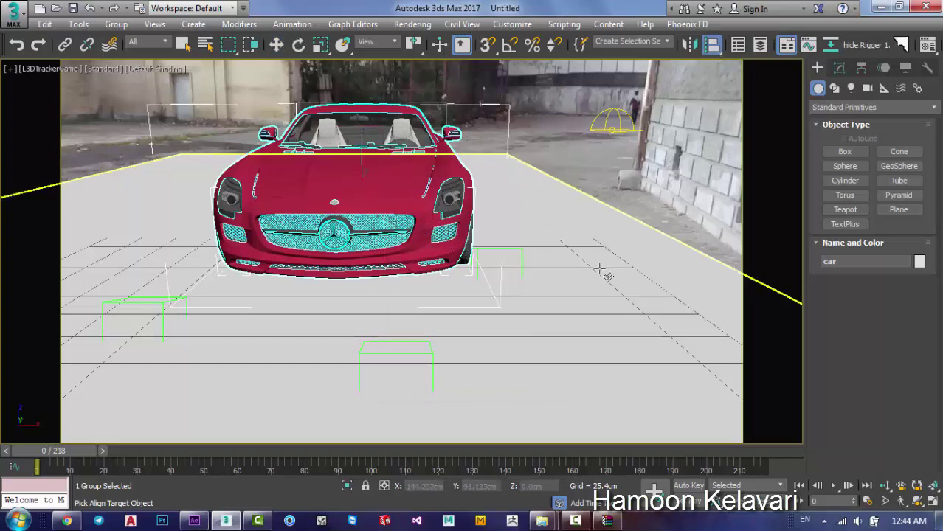
{"action": "left_click", "coordinate": [601, 271]}
{"action": "left_click", "coordinate": [441, 204]}
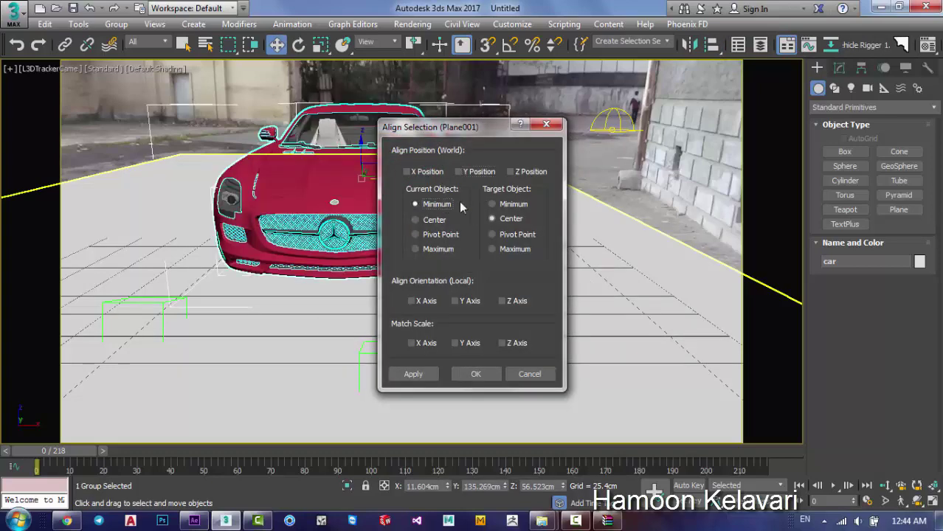
{"action": "left_click", "coordinate": [523, 172]}
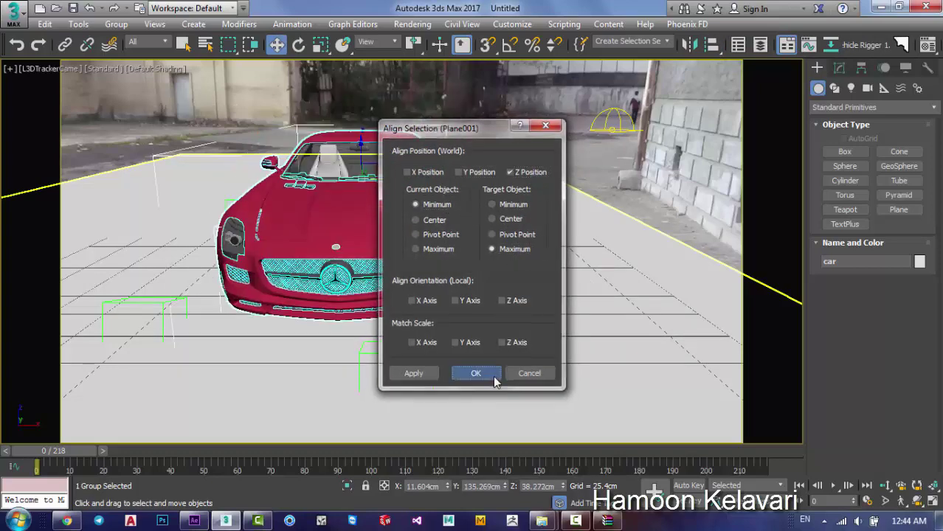
{"action": "left_click", "coordinate": [491, 375]}
{"action": "key", "text": "e"}
{"action": "left_click_drag", "start_coordinate": [372, 216], "coordinate": [310, 216]}
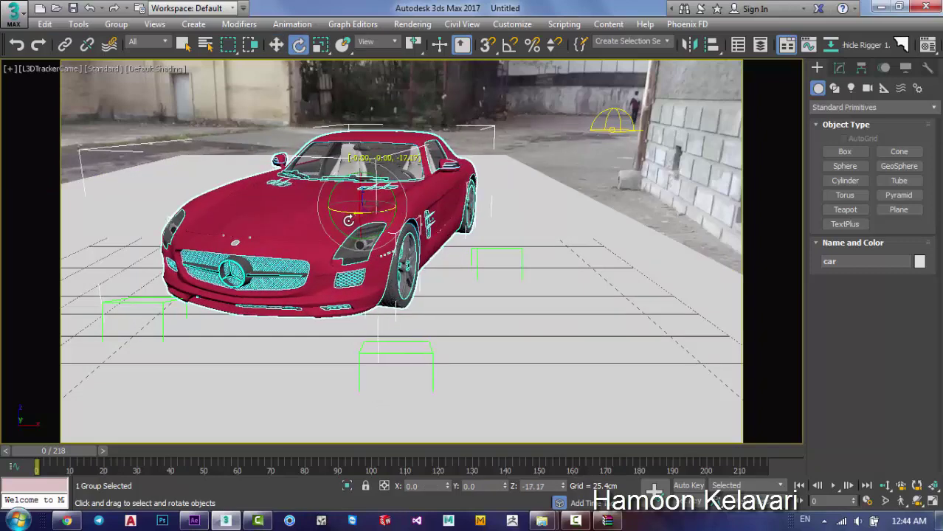
Render the camera view and examine the car and its ground shadow up close in the frame buffer.
{"action": "key", "text": "shift+q"}
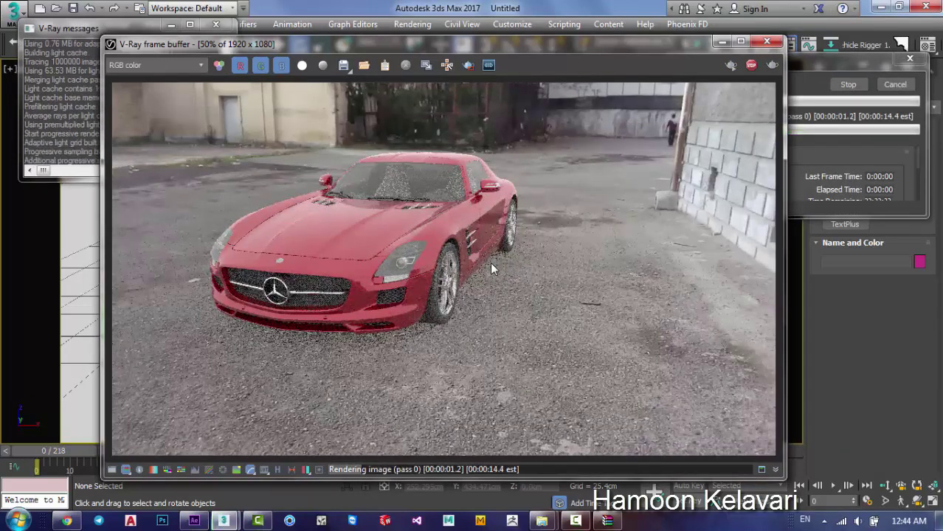
{"action": "scroll", "coordinate": [463, 276], "scroll_direction": "up", "scroll_amount": 1}
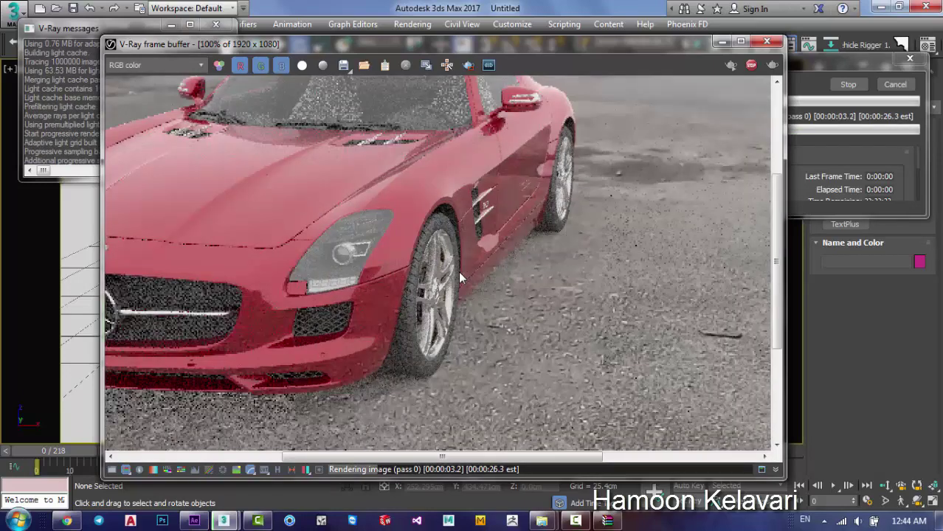
{"action": "scroll", "coordinate": [442, 278], "scroll_direction": "down", "scroll_amount": 1}
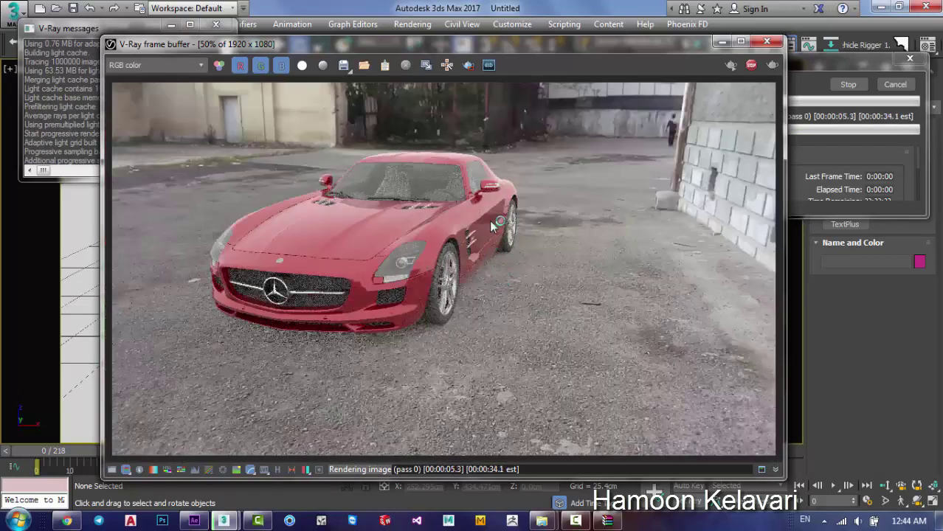
Set the render output width to 900 with the image aspect locked and render the camera view.
{"action": "scroll", "coordinate": [483, 191], "scroll_direction": "up", "scroll_amount": 1}
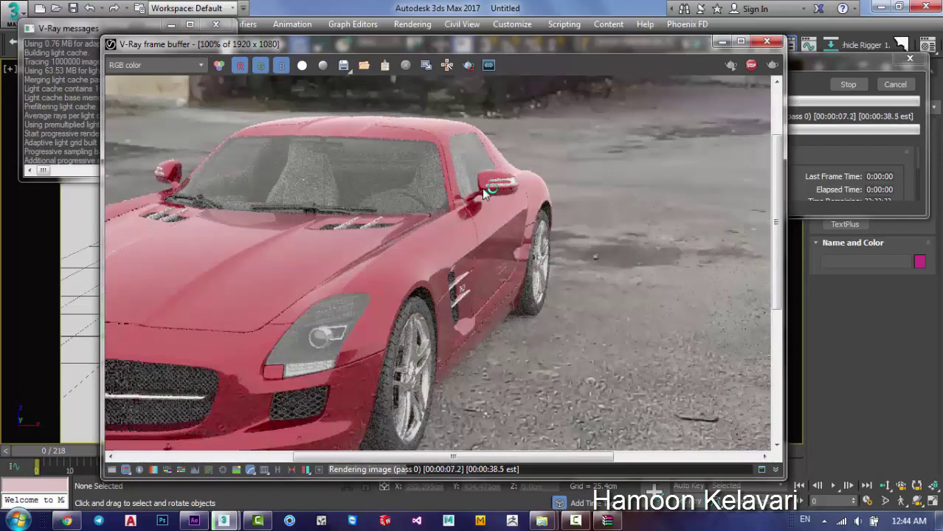
{"action": "scroll", "coordinate": [481, 188], "scroll_direction": "down", "scroll_amount": 1}
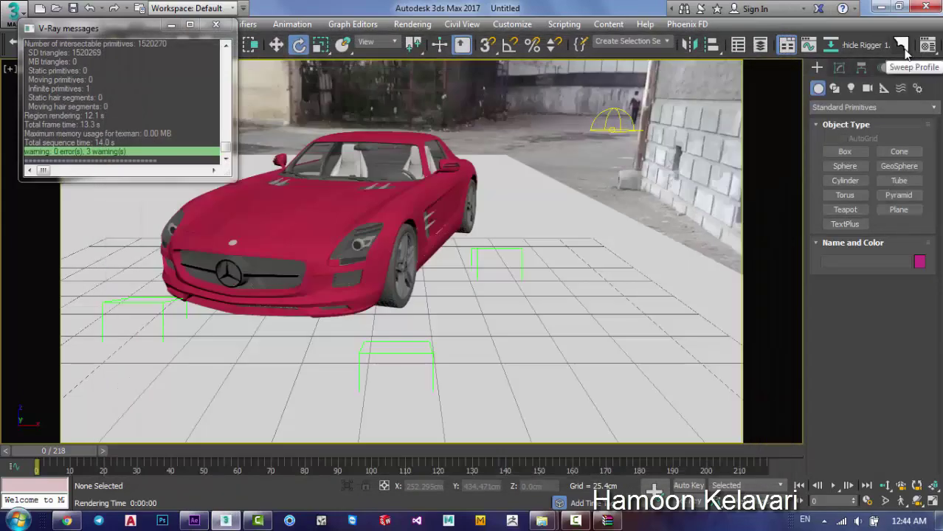
{"action": "left_click_drag", "start_coordinate": [903, 51], "coordinate": [837, 49]}
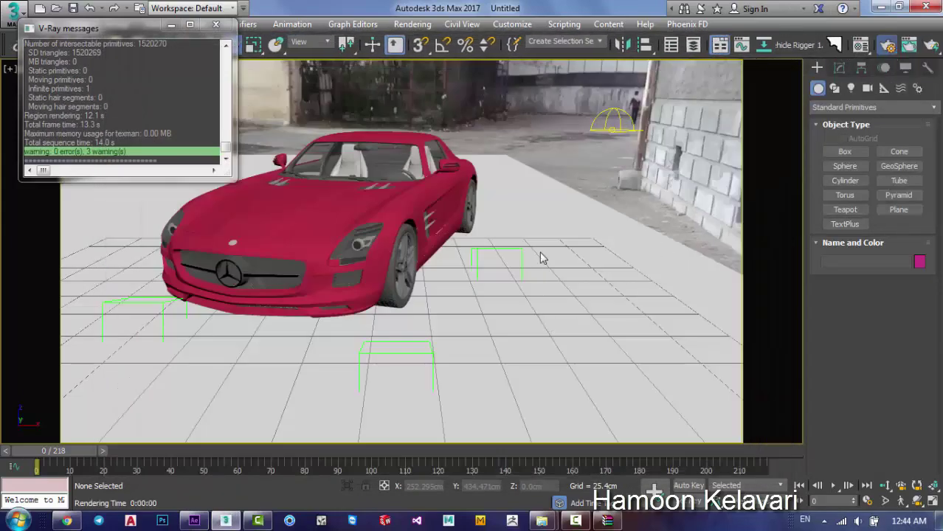
{"action": "key", "text": "F10"}
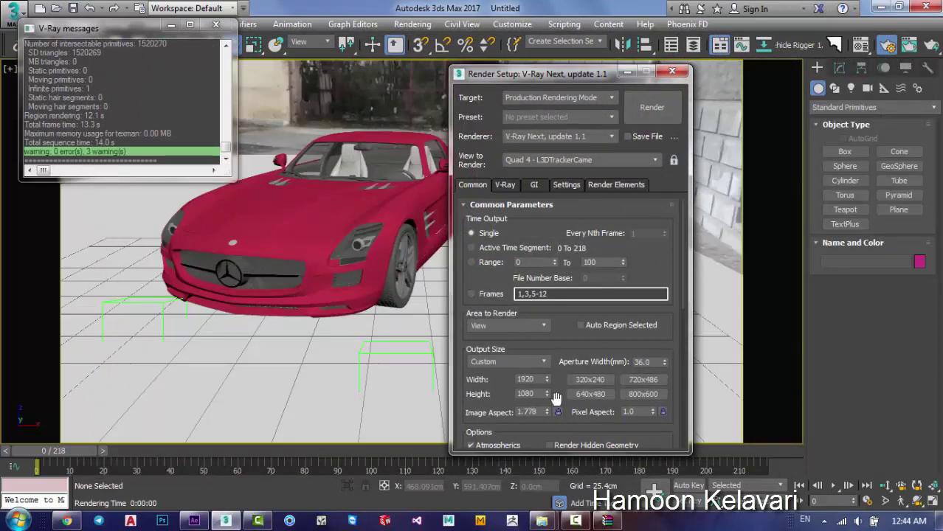
{"action": "double_click", "coordinate": [525, 379]}
{"action": "type", "text": "900"}
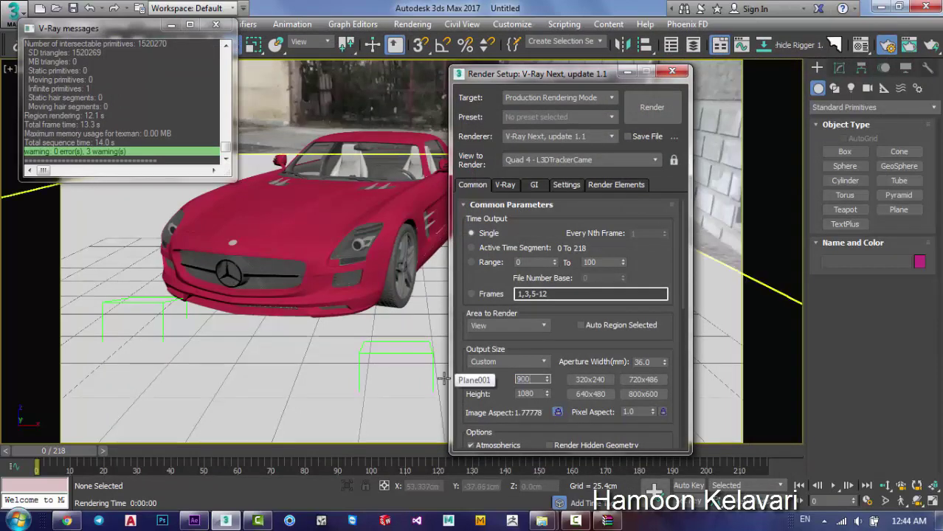
{"action": "left_click", "coordinate": [651, 107]}
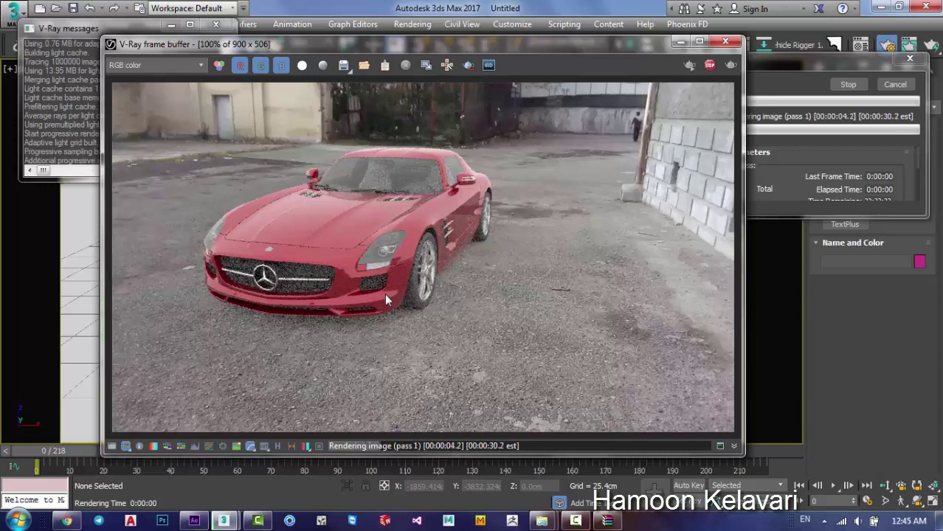
Inspect the car in the frame buffer, stop the render, and close the frame buffer and render settings.
{"action": "scroll", "coordinate": [377, 314], "scroll_direction": "up", "scroll_amount": 2}
{"action": "scroll", "coordinate": [393, 315], "scroll_direction": "down", "scroll_amount": 2}
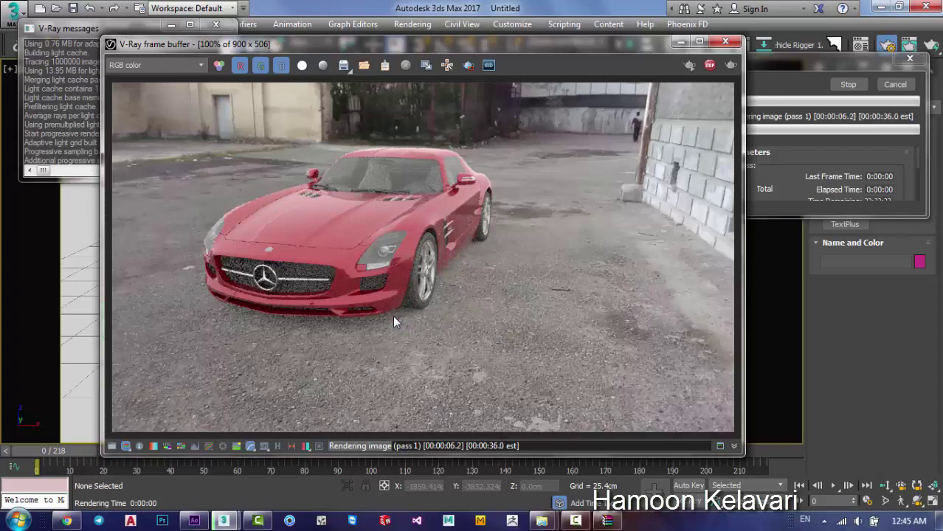
{"action": "left_click", "coordinate": [709, 65]}
{"action": "left_click", "coordinate": [725, 41]}
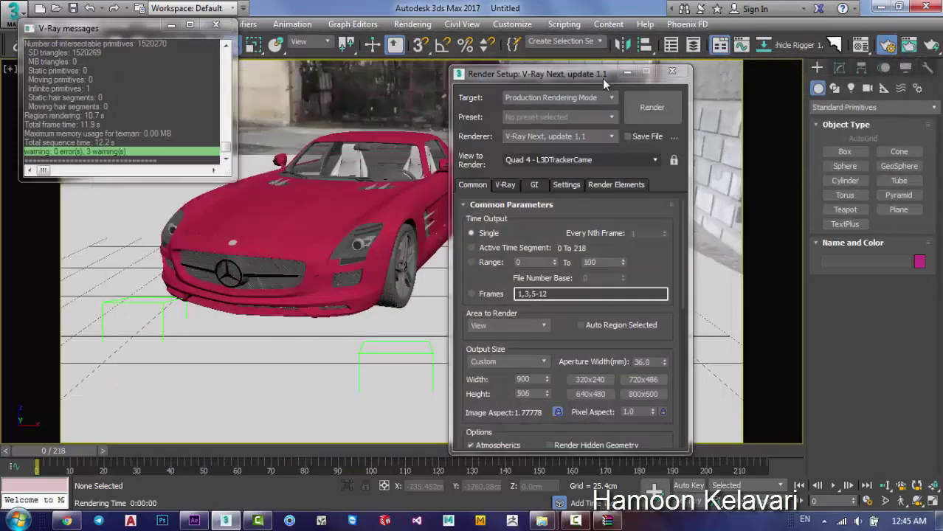
{"action": "left_click", "coordinate": [672, 71]}
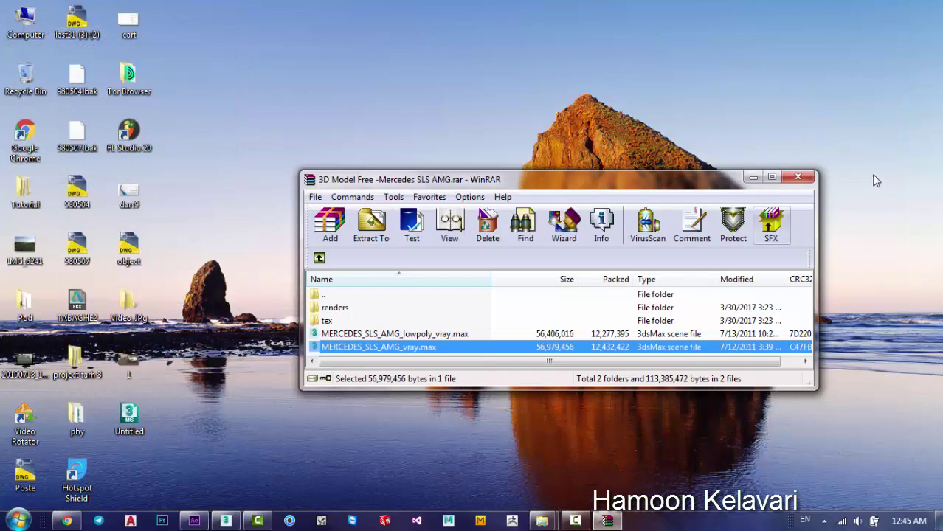
Close the car archive, view the reference image ben3 f in the desktop's Video_JPg folder, and close the folder.
{"action": "left_click", "coordinate": [789, 177]}
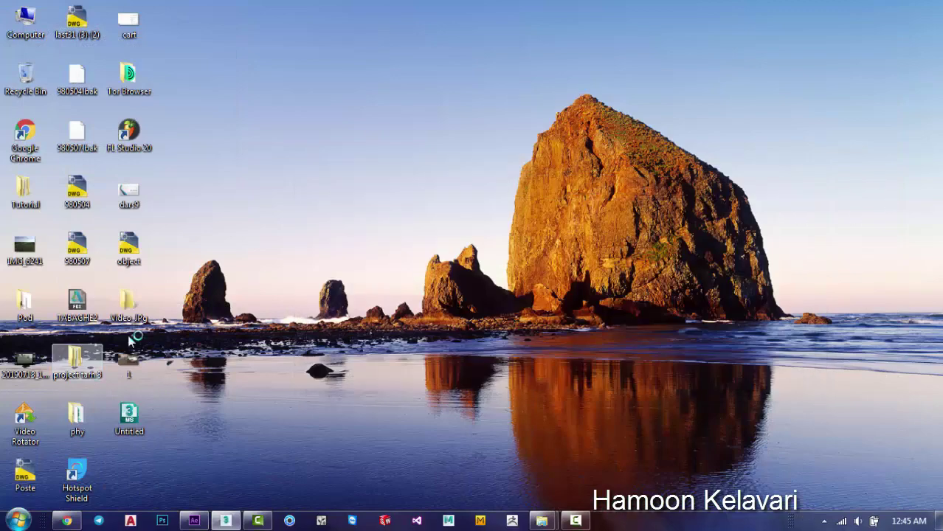
{"action": "double_click", "coordinate": [128, 302]}
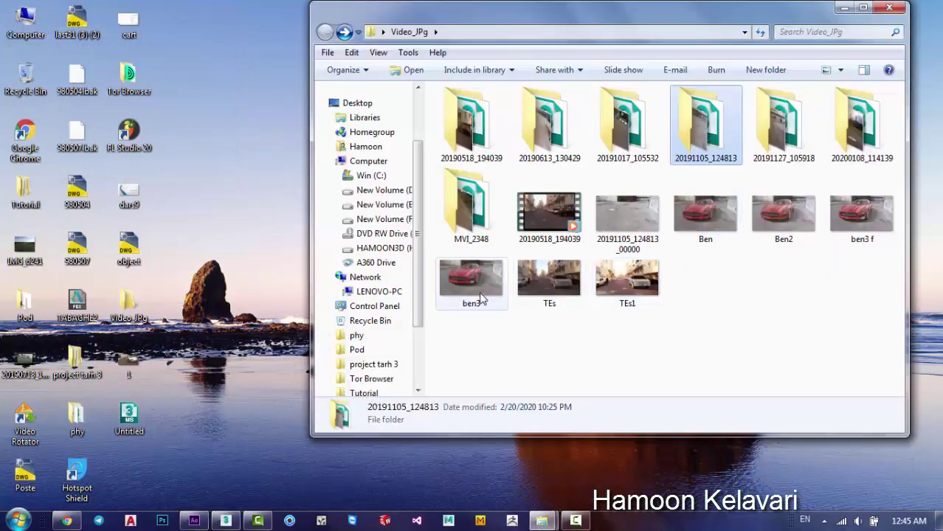
{"action": "double_click", "coordinate": [856, 218]}
{"action": "scroll", "coordinate": [555, 293], "scroll_direction": "up", "scroll_amount": 2}
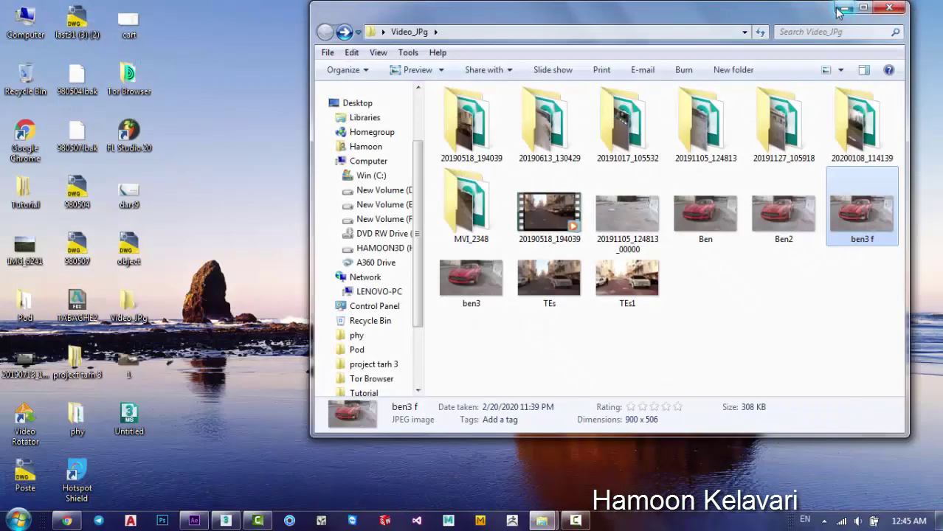
{"action": "left_click", "coordinate": [889, 8]}
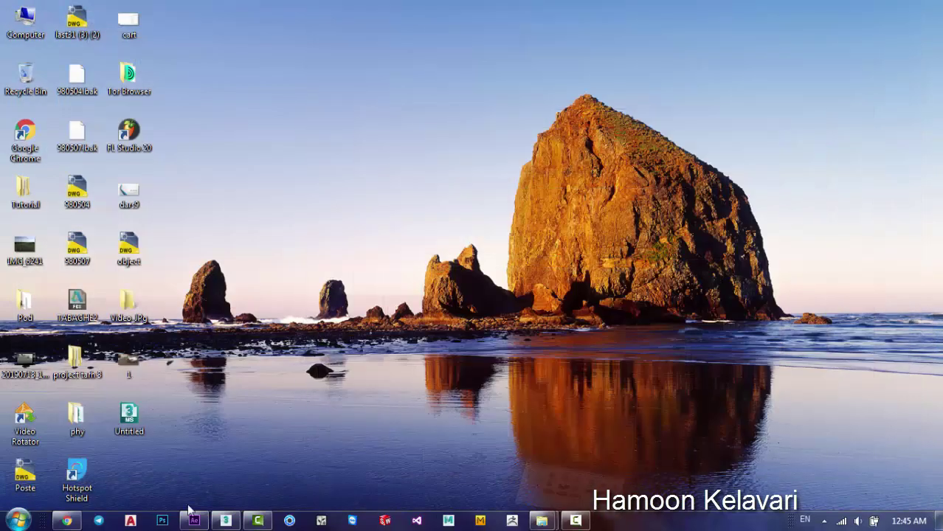
Return to 3ds Max, scale the car group up slightly, and align it to the ground plane.
{"action": "left_click", "coordinate": [226, 521]}
{"action": "left_click", "coordinate": [347, 287]}
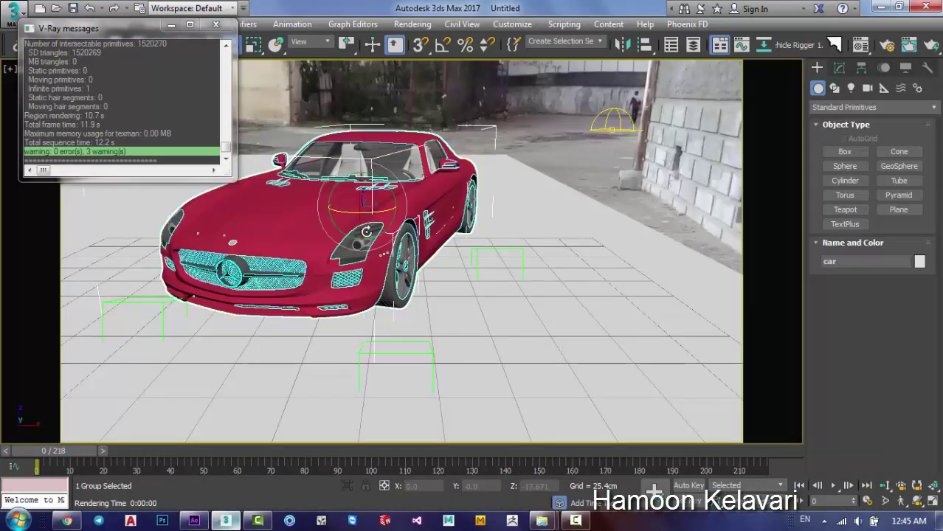
{"action": "key", "text": "r"}
{"action": "scroll", "coordinate": [516, 295], "scroll_direction": "up", "scroll_amount": 2}
{"action": "key", "text": "alt+a"}
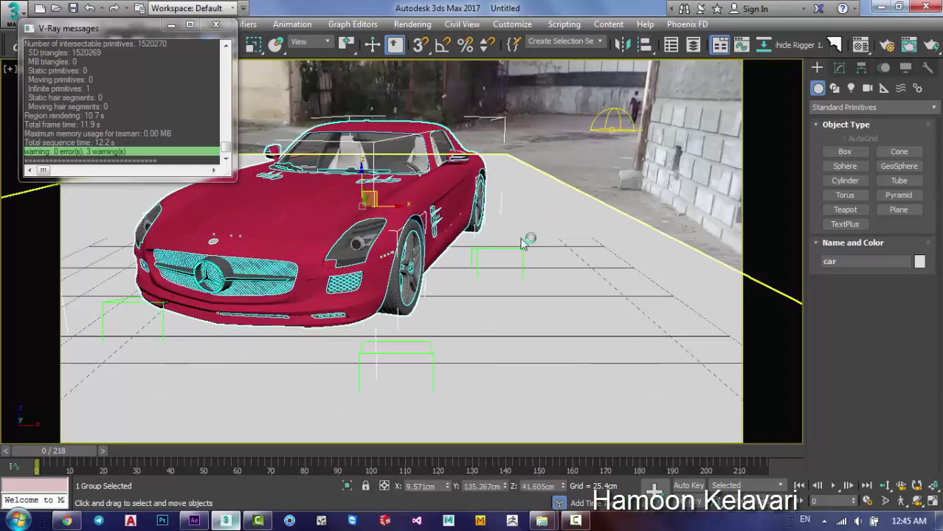
{"action": "left_click", "coordinate": [463, 378]}
{"action": "left_click", "coordinate": [463, 378]}
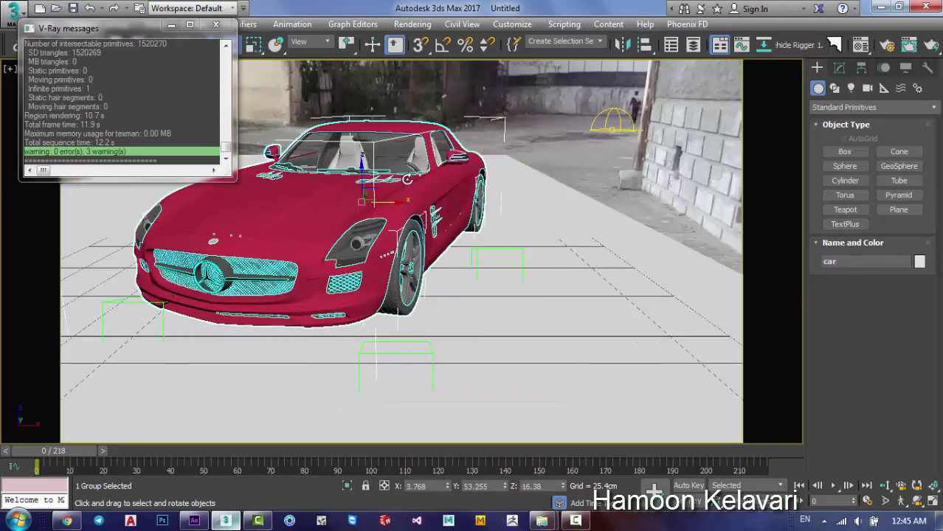
Enlarge the car group a little more, realign it to the ground plane, and deselect it.
{"action": "scroll", "coordinate": [376, 202], "scroll_direction": "up", "scroll_amount": 2}
{"action": "key", "text": "w"}
{"action": "key", "text": "alt+a"}
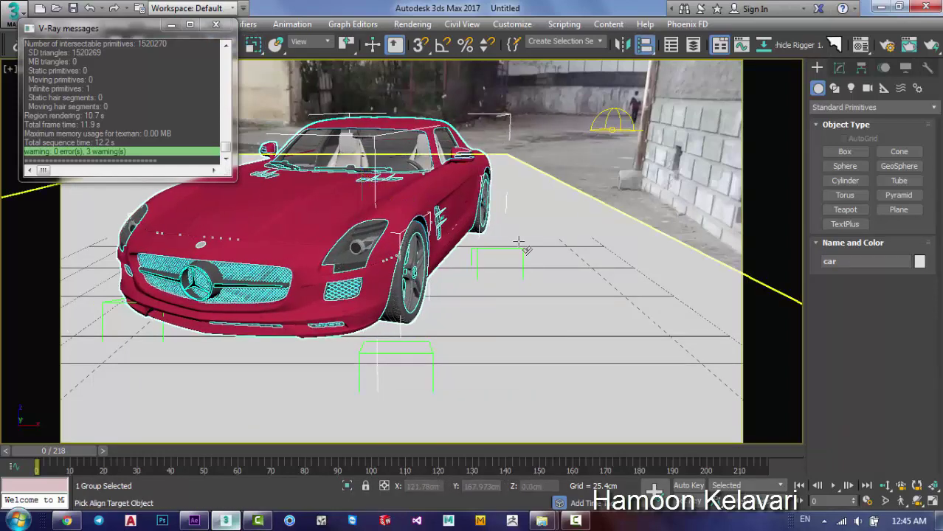
{"action": "left_click", "coordinate": [525, 251]}
{"action": "left_click", "coordinate": [478, 375]}
{"action": "left_click", "coordinate": [259, 87]}
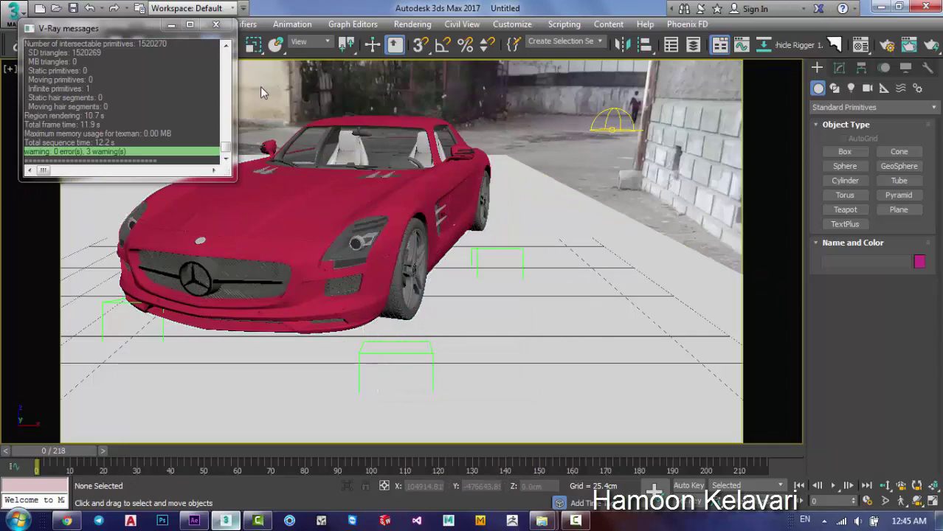
Create a VRaySun in the Top view, aimed diagonally across the car from its front, without adding a VRaySky environment map.
{"action": "left_click", "coordinate": [215, 25]}
{"action": "key", "text": "alt+w"}
{"action": "left_click", "coordinate": [318, 196]}
{"action": "key", "text": "alt+w"}
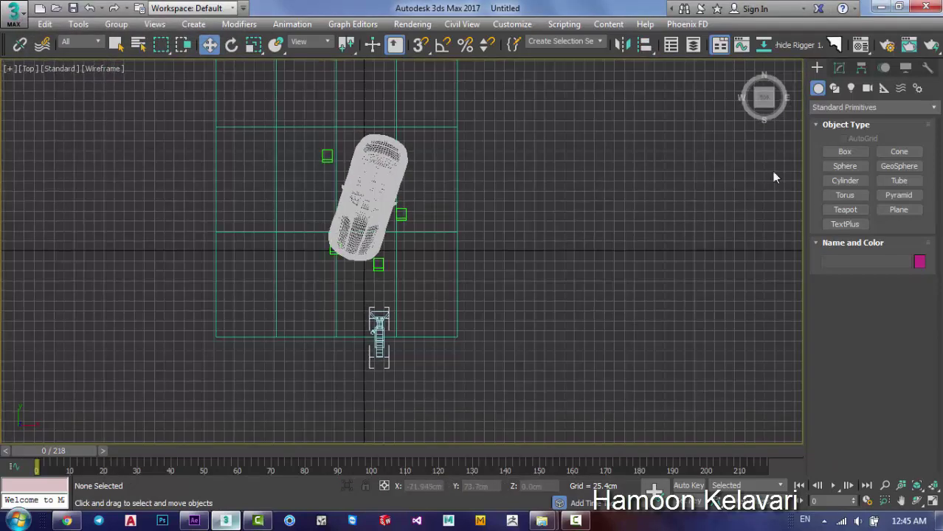
{"action": "left_click", "coordinate": [850, 88]}
{"action": "left_click", "coordinate": [898, 166]}
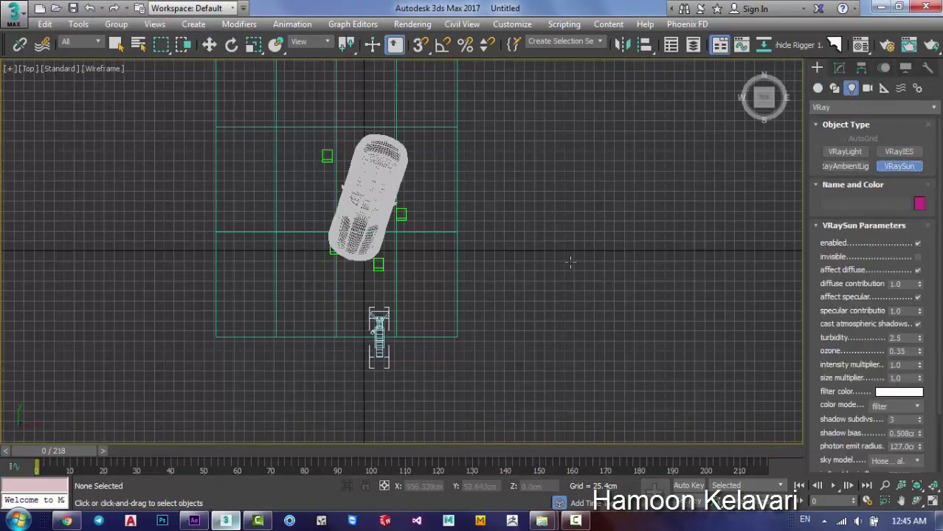
{"action": "left_click_drag", "start_coordinate": [149, 322], "coordinate": [424, 194]}
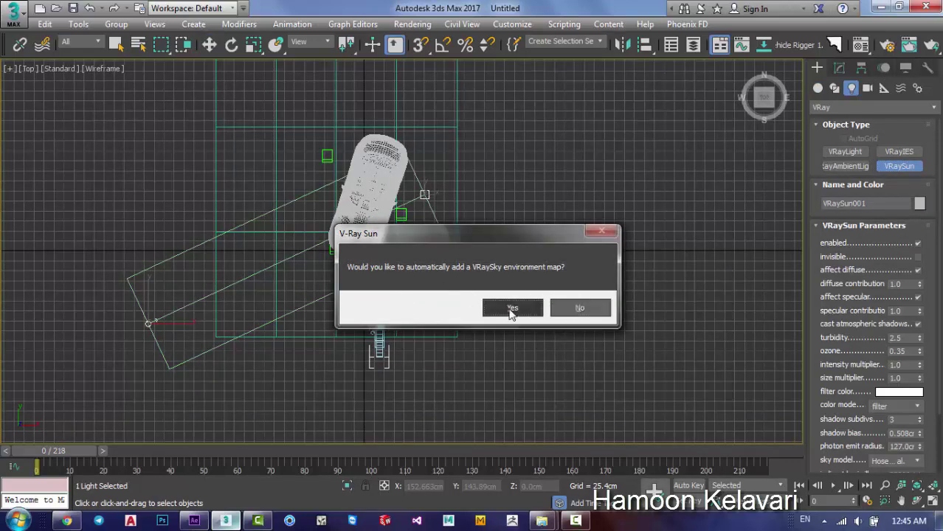
{"action": "left_click", "coordinate": [574, 312]}
Raise the VRaySun in the Left view to a height of about 1064 cm and return to the full camera view.
{"action": "key", "text": "alt+w"}
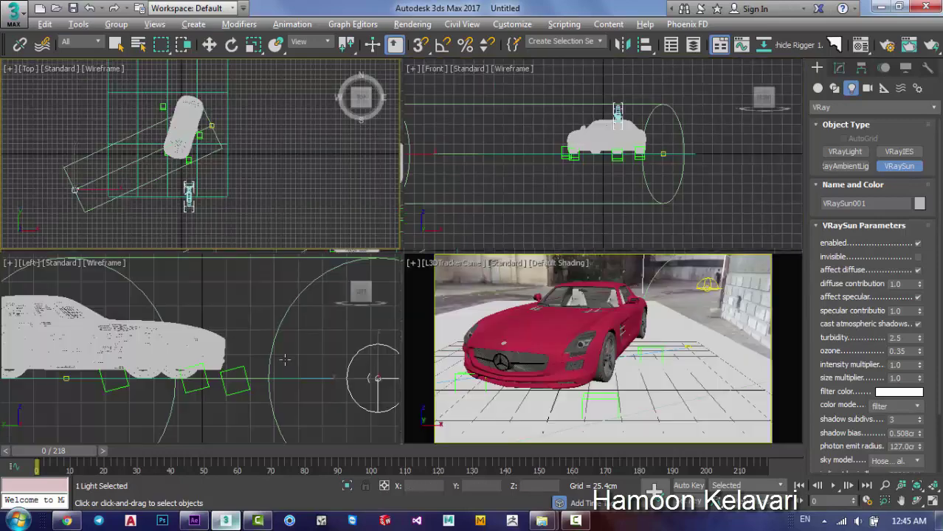
{"action": "scroll", "coordinate": [307, 364], "scroll_direction": "down", "scroll_amount": 3}
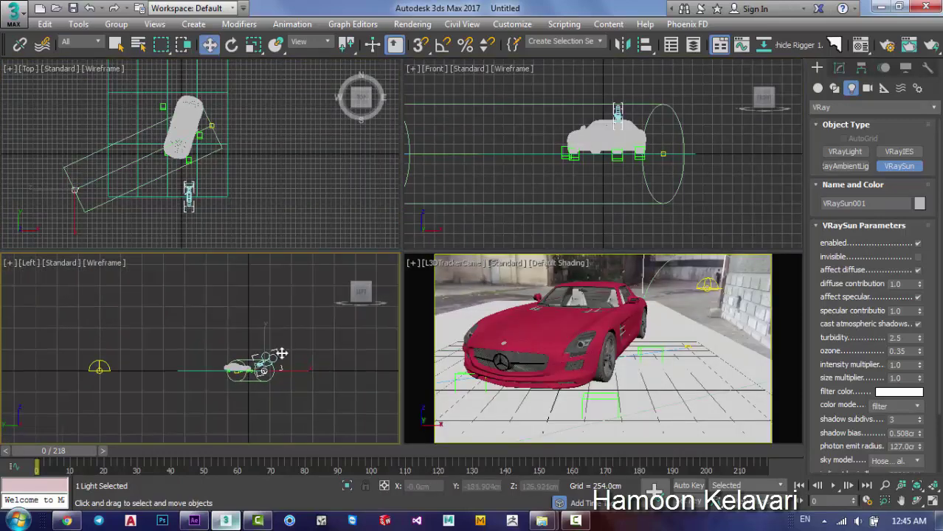
{"action": "key", "text": "w"}
{"action": "left_click_drag", "start_coordinate": [272, 327], "coordinate": [285, 244]}
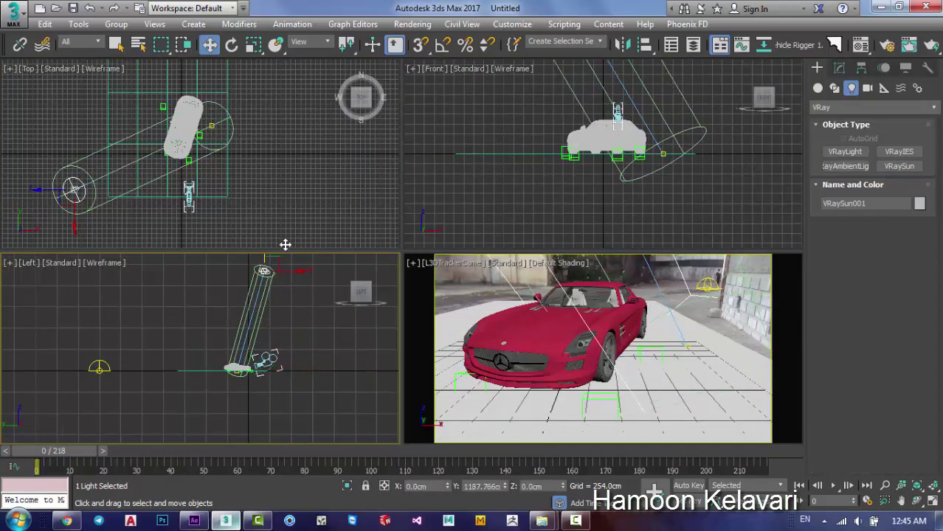
{"action": "middle_click", "coordinate": [590, 332]}
{"action": "key", "text": "alt+w"}
Set the VRaySun's intensity multiplier to 0.01 and size multiplier to 40, and test-render the camera view.
{"action": "left_click", "coordinate": [839, 67]}
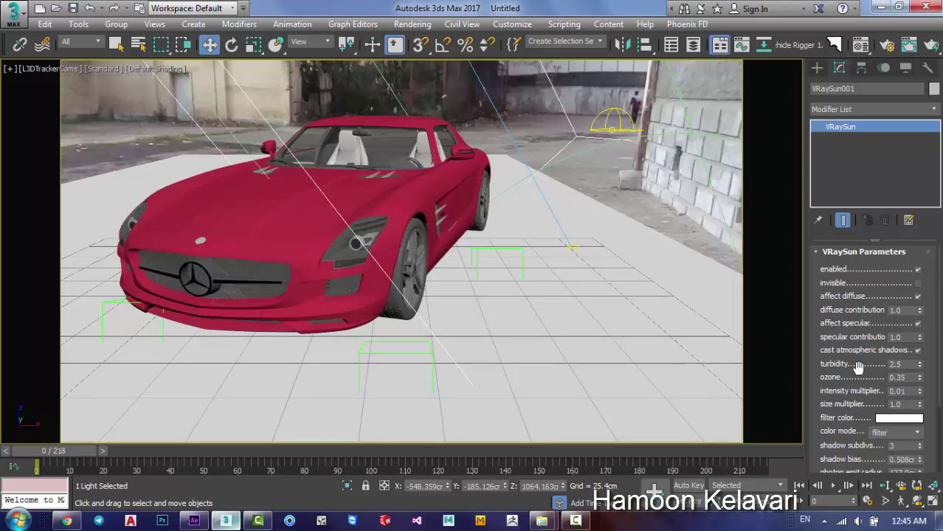
{"action": "scroll", "coordinate": [859, 362], "scroll_direction": "down", "scroll_amount": 2}
{"action": "scroll", "coordinate": [907, 376], "scroll_direction": "up", "scroll_amount": 1}
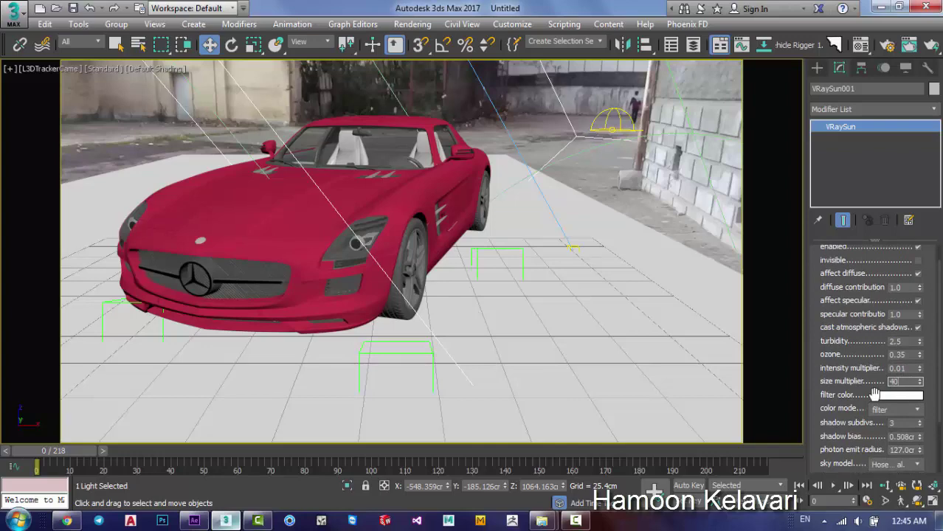
{"action": "key", "text": "Return"}
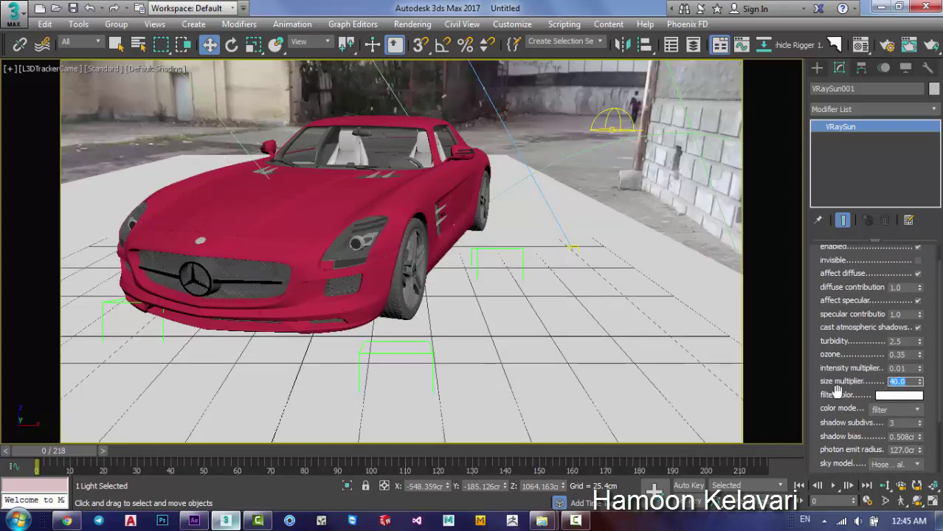
{"action": "left_click", "coordinate": [550, 118]}
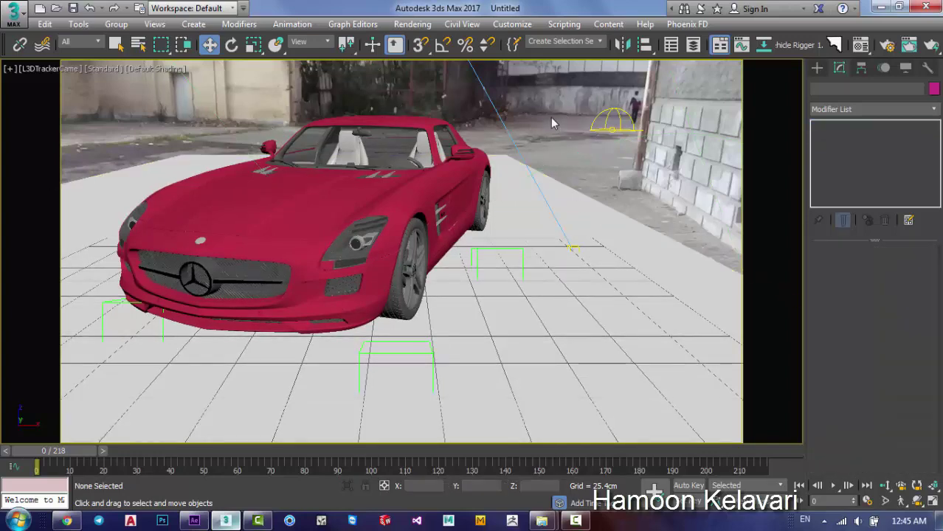
{"action": "key", "text": "shift+q"}
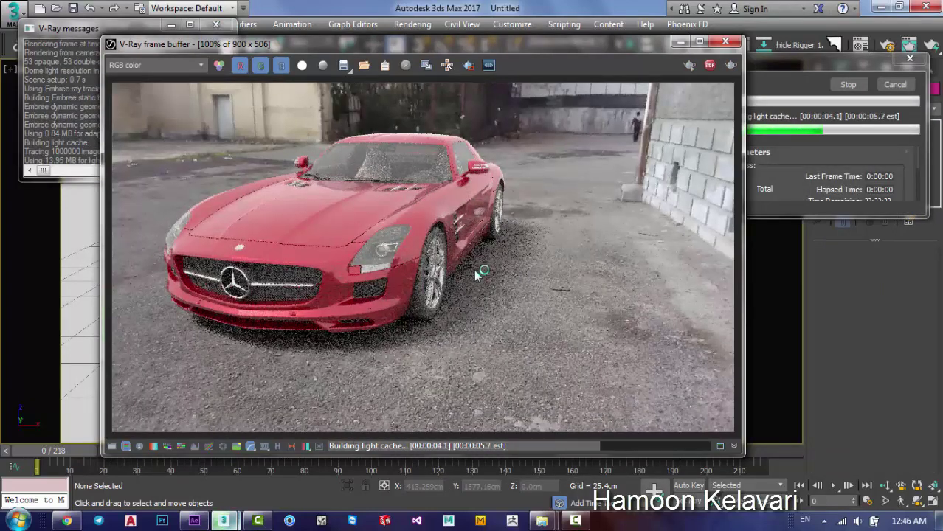
{"action": "left_click", "coordinate": [910, 97]}
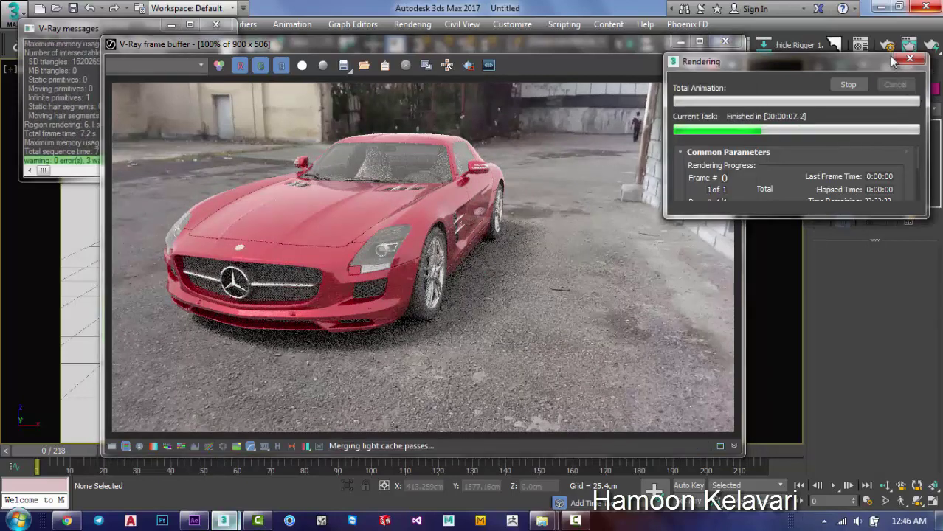
Set the primary GI engine to Irradiance map and enable ambient occlusion with an amount of 3 in the advanced GI settings.
{"action": "key", "text": "F10"}
{"action": "left_click", "coordinate": [536, 186]}
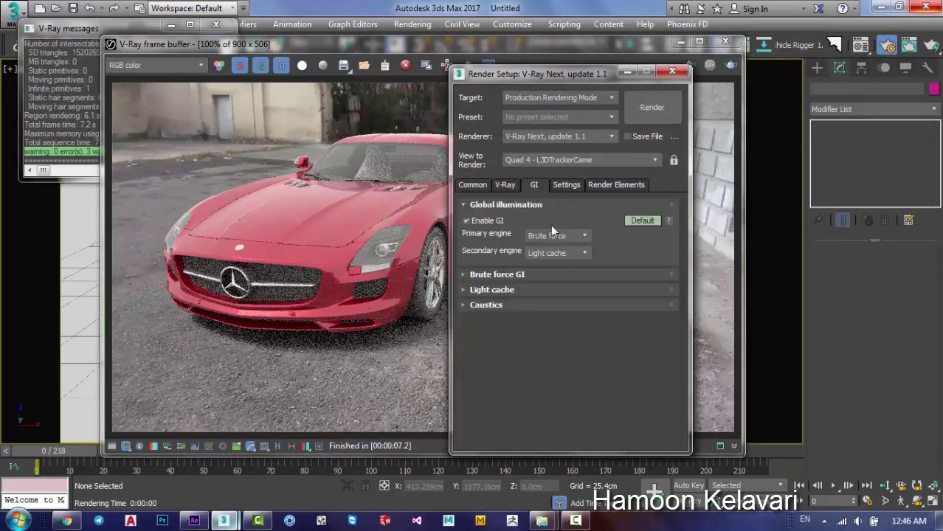
{"action": "left_click", "coordinate": [539, 236]}
{"action": "left_click", "coordinate": [550, 245]}
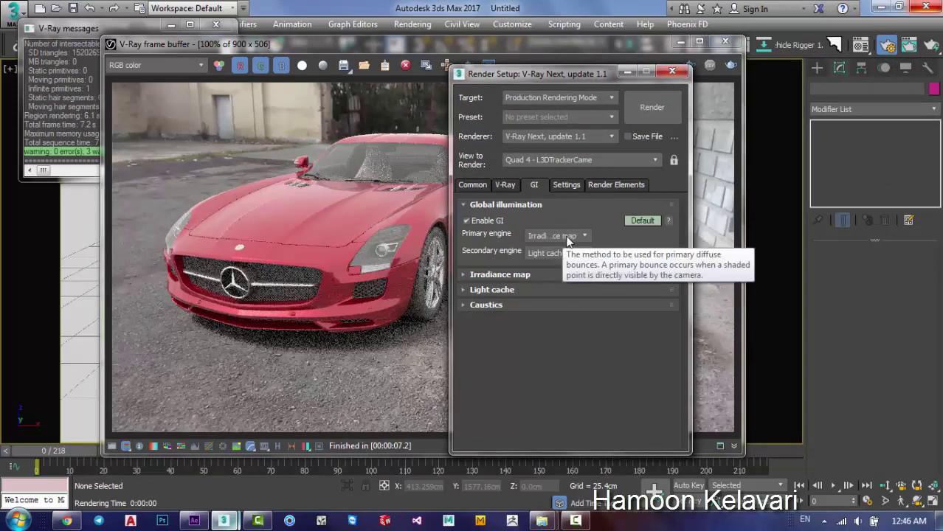
{"action": "left_click", "coordinate": [639, 222]}
{"action": "left_click", "coordinate": [602, 308]}
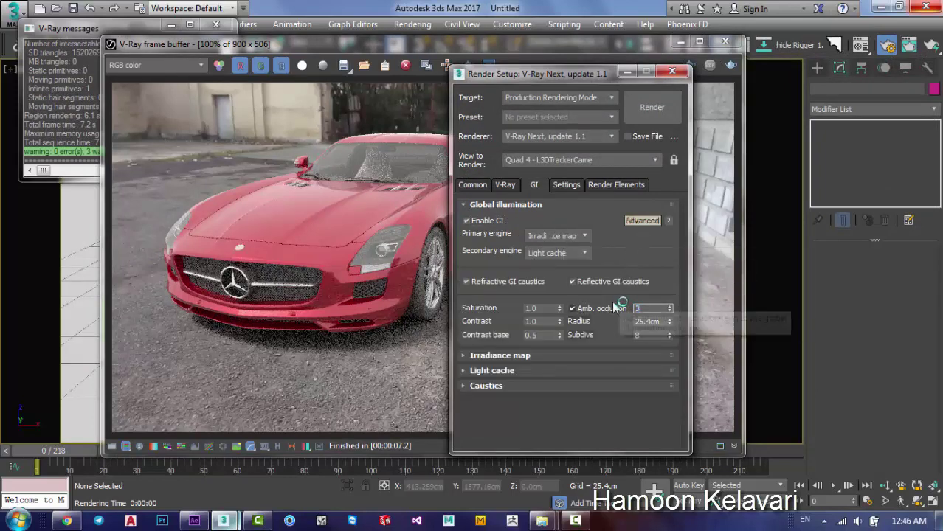
Set the irradiance map's current preset to Very low.
{"action": "left_click", "coordinate": [567, 210]}
{"action": "left_click", "coordinate": [555, 221]}
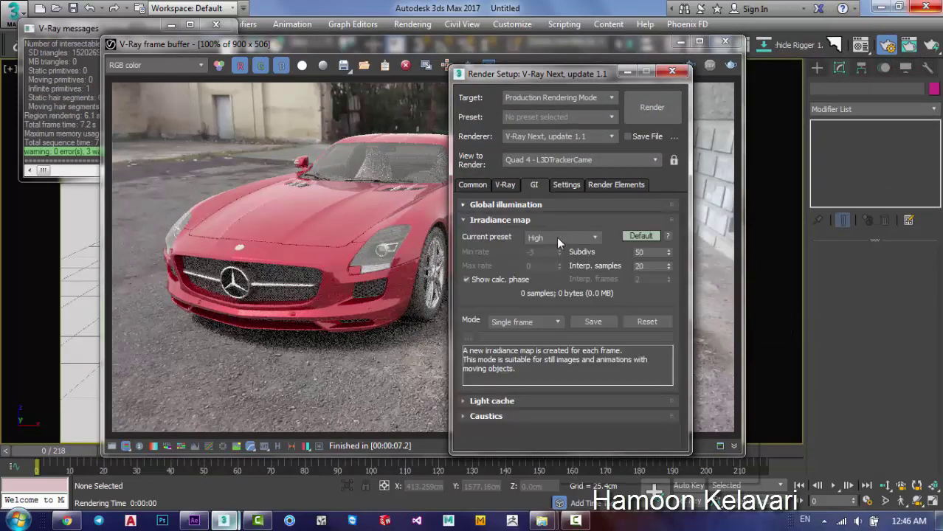
{"action": "left_click", "coordinate": [556, 237]}
{"action": "left_click", "coordinate": [554, 256]}
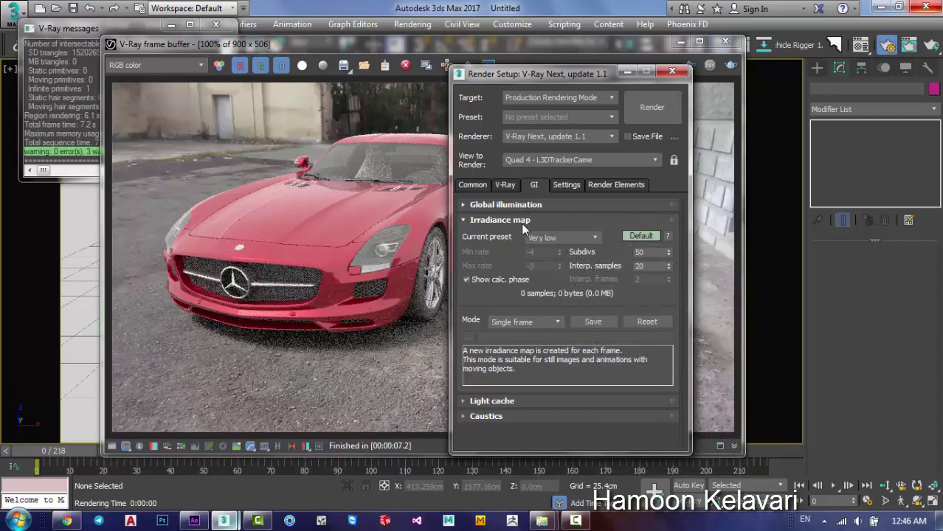
Set the light cache subdivs to 50, keep the Very low irradiance preset, and render the camera view at frame 0.
{"action": "left_click", "coordinate": [579, 233]}
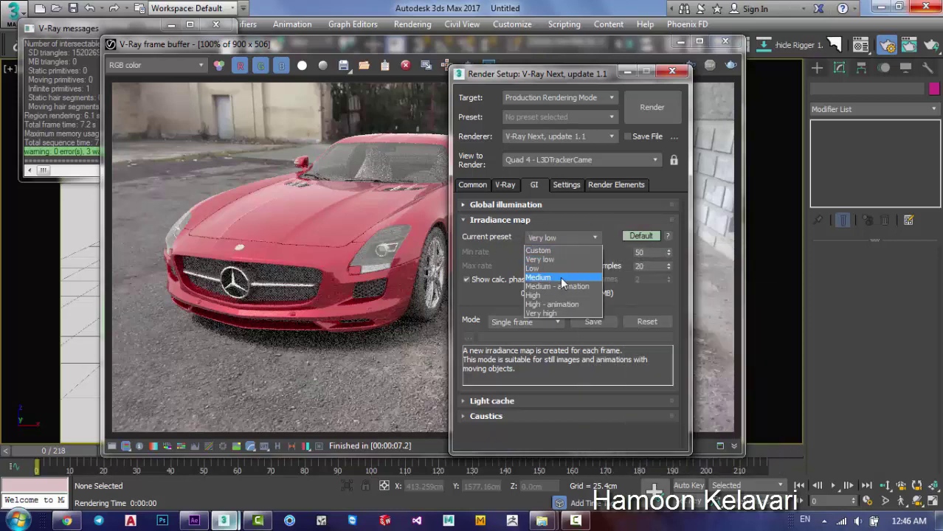
{"action": "left_click", "coordinate": [509, 220]}
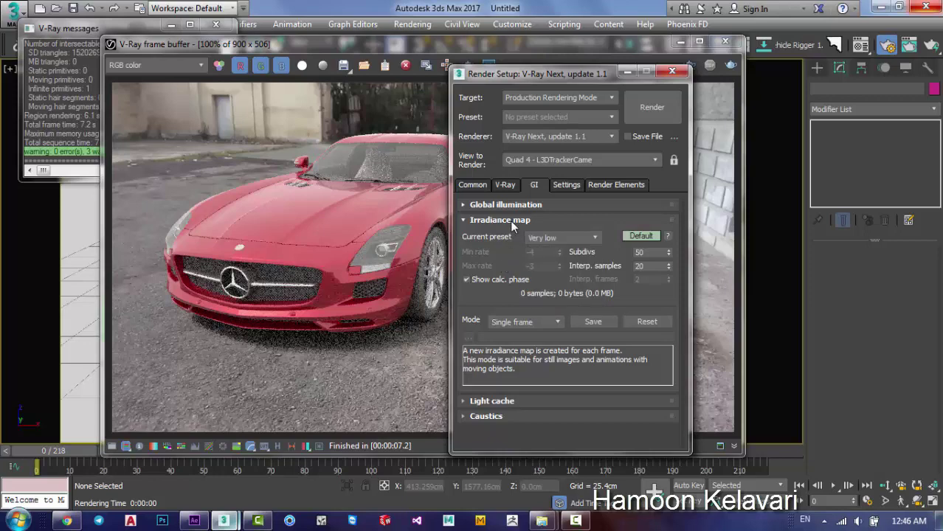
{"action": "left_click", "coordinate": [515, 221]}
{"action": "left_click", "coordinate": [521, 235]}
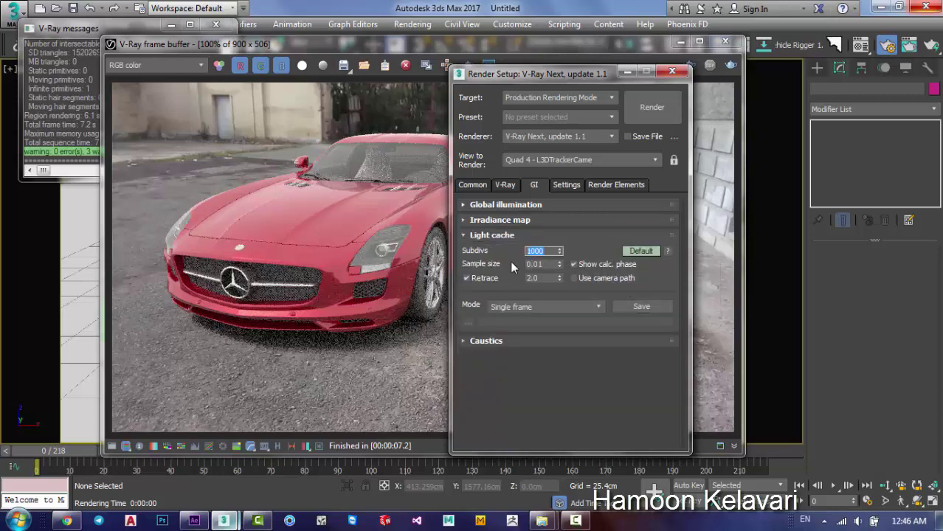
{"action": "type", "text": "50"}
{"action": "left_click", "coordinate": [648, 109]}
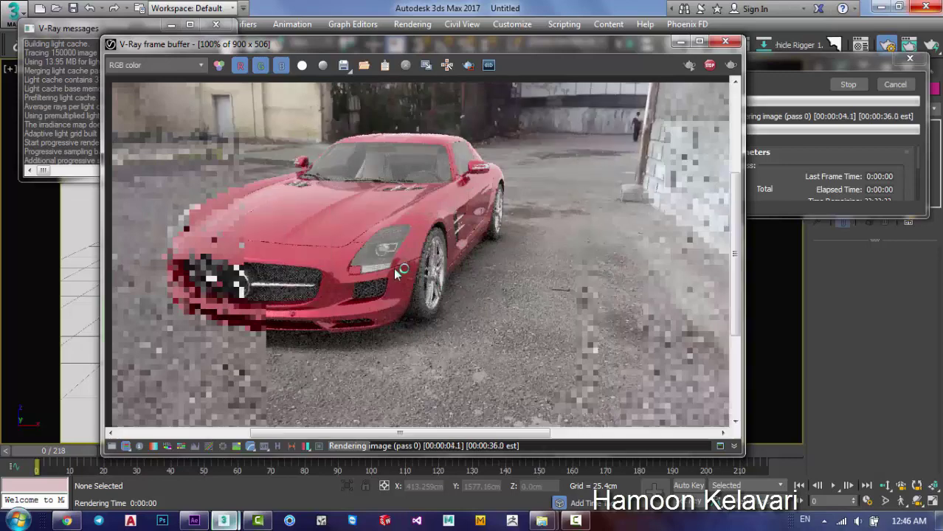
{"action": "scroll", "coordinate": [394, 268], "scroll_direction": "up", "scroll_amount": 2}
{"action": "scroll", "coordinate": [393, 268], "scroll_direction": "down", "scroll_amount": 2}
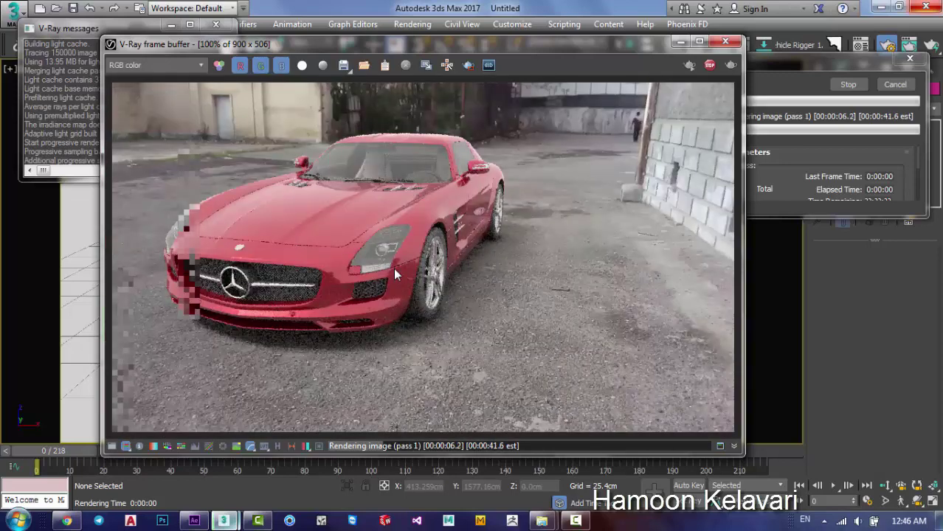
{"action": "scroll", "coordinate": [304, 296], "scroll_direction": "up", "scroll_amount": 2}
{"action": "scroll", "coordinate": [302, 296], "scroll_direction": "down", "scroll_amount": 2}
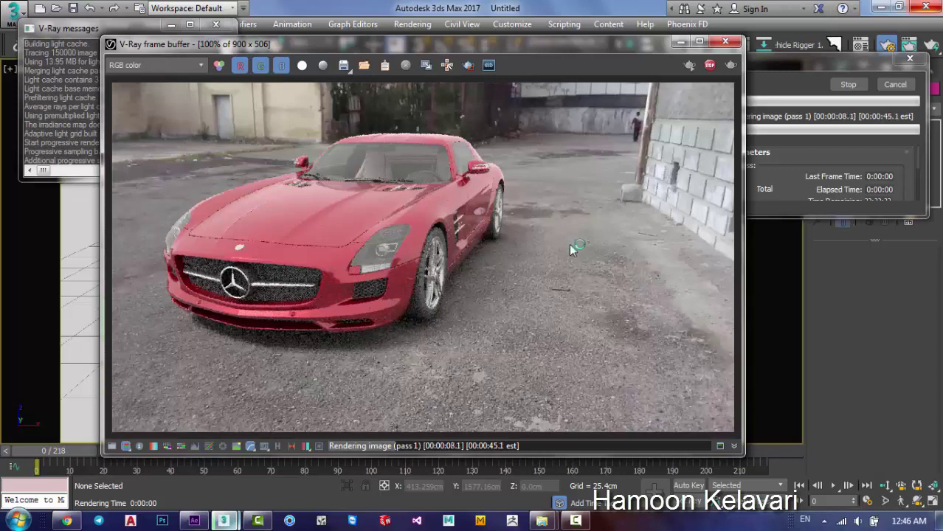
{"action": "scroll", "coordinate": [472, 222], "scroll_direction": "up", "scroll_amount": 2}
{"action": "scroll", "coordinate": [472, 222], "scroll_direction": "down", "scroll_amount": 2}
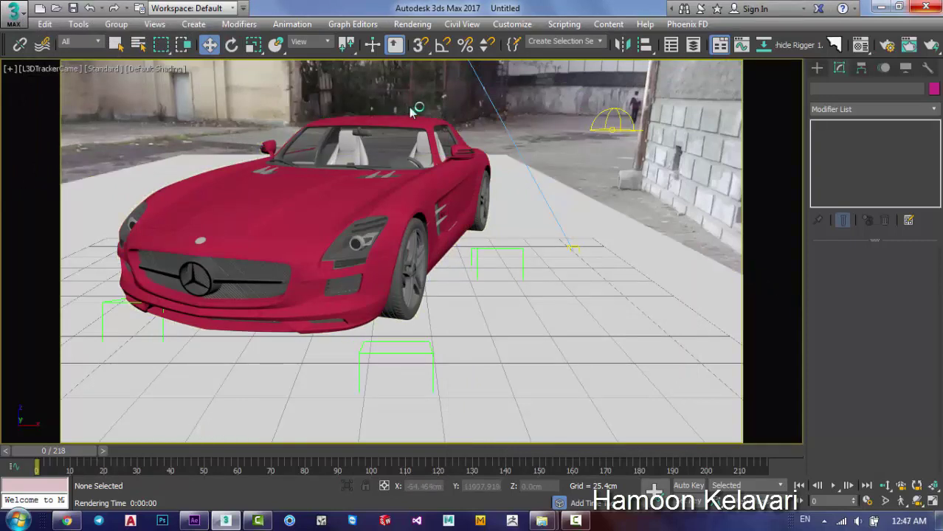
Preview the tracked animation, stop at frame 130, and render the camera view there.
{"action": "left_click", "coordinate": [833, 485]}
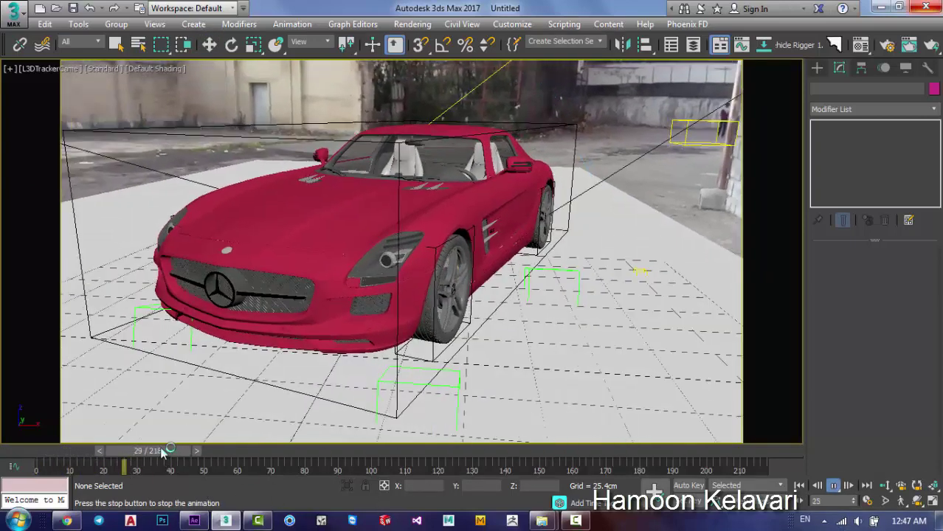
{"action": "left_click", "coordinate": [480, 450]}
{"action": "left_click", "coordinate": [479, 450]}
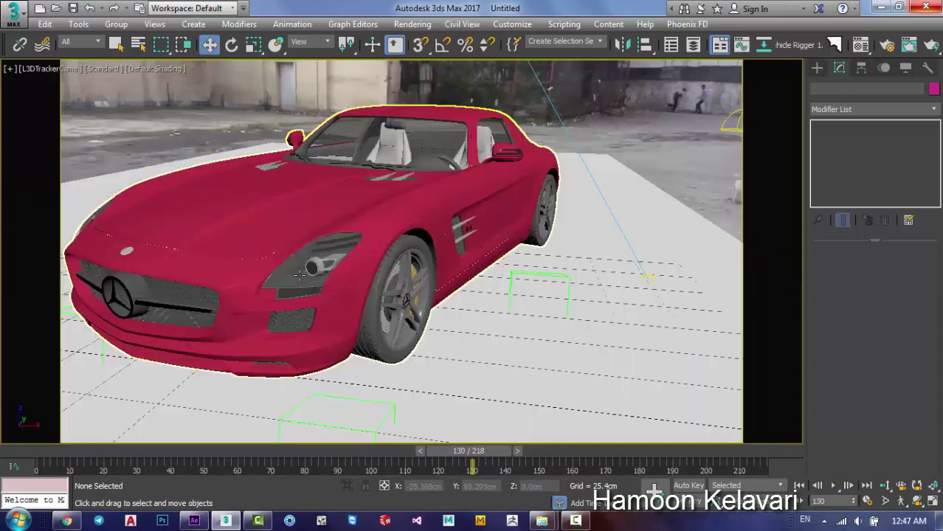
{"action": "key", "text": "shift+q"}
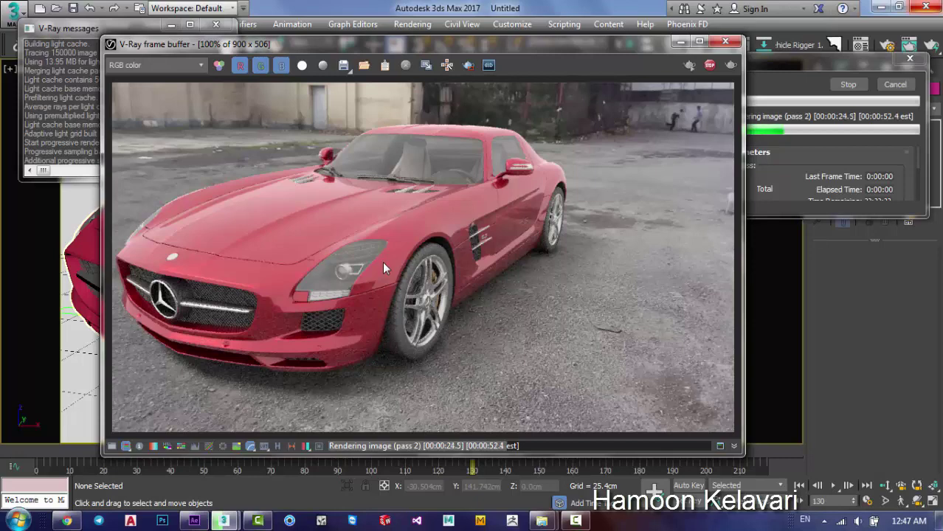
Switch to the Video_JPg folder and view the saved car images Ben2 and ben3 for comparison with the current render.
{"action": "left_click", "coordinate": [566, 521]}
{"action": "mouse_move", "coordinate": [542, 521]}
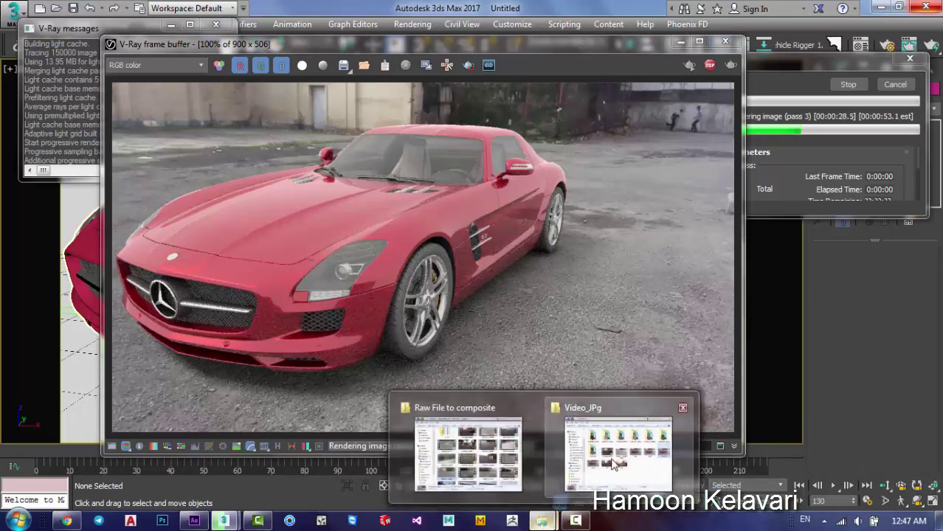
{"action": "left_click", "coordinate": [618, 402]}
{"action": "double_click", "coordinate": [859, 210]}
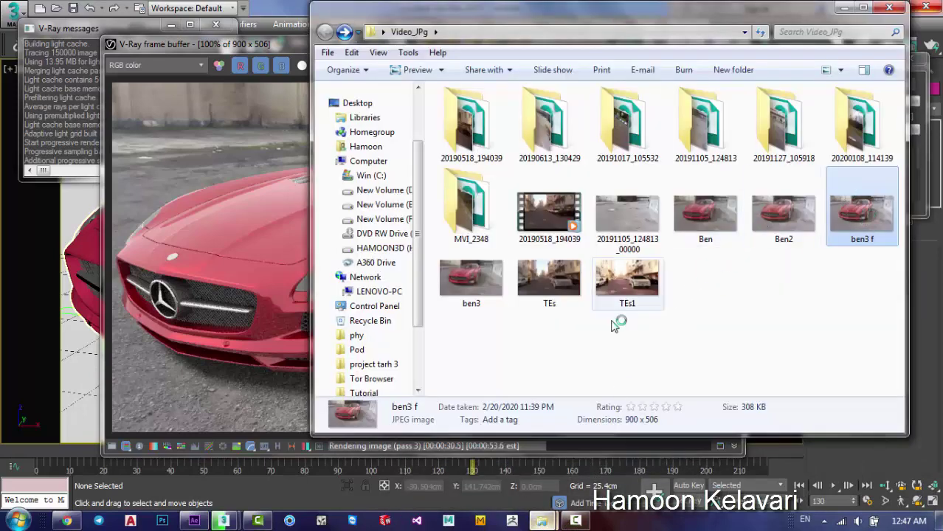
{"action": "left_click", "coordinate": [438, 492]}
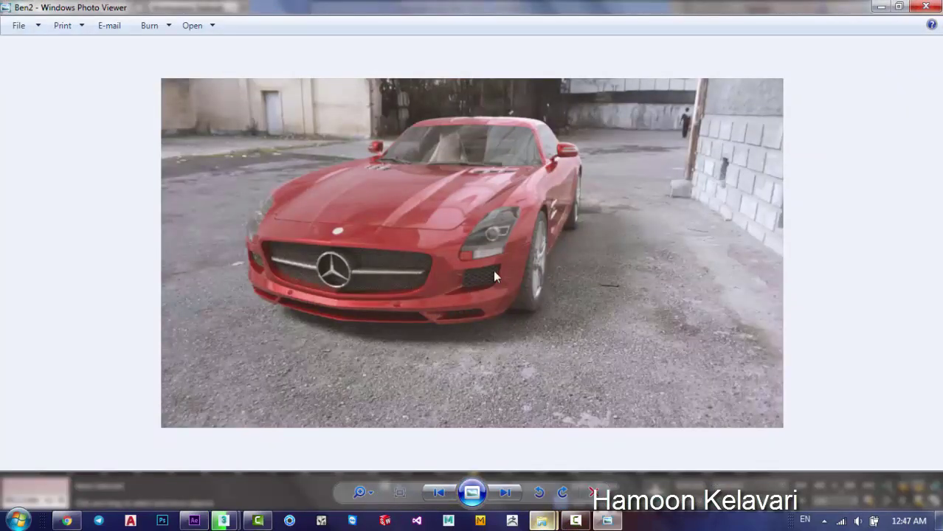
{"action": "key", "text": "alt+F4"}
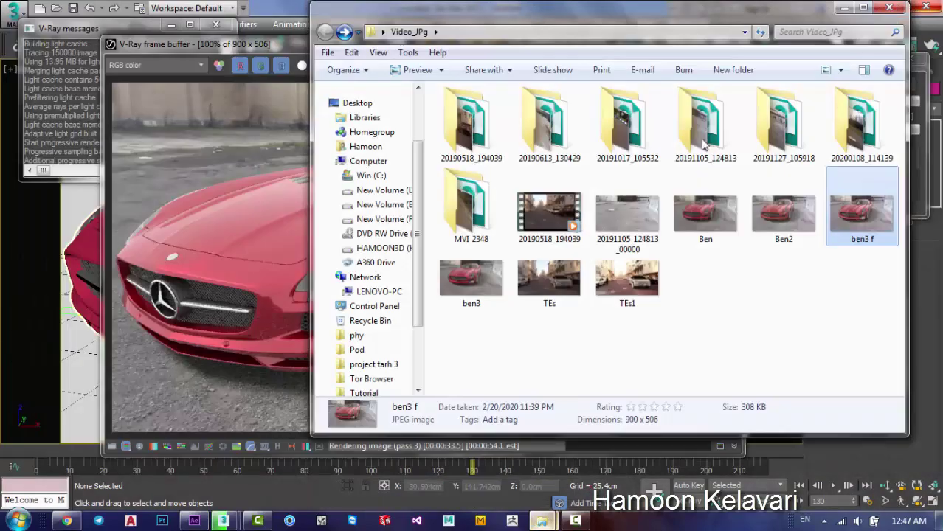
{"action": "double_click", "coordinate": [491, 281]}
{"action": "scroll", "coordinate": [469, 248], "scroll_direction": "up", "scroll_amount": 3}
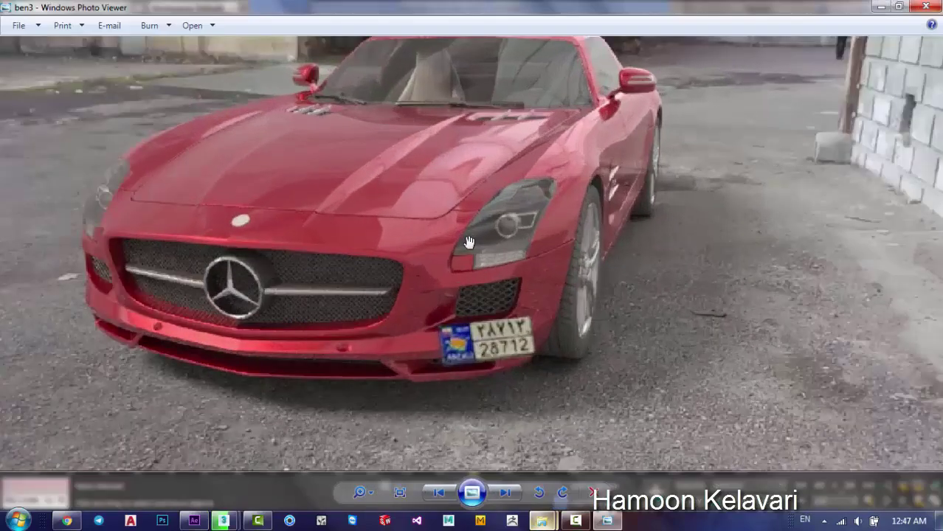
{"action": "scroll", "coordinate": [469, 248], "scroll_direction": "down", "scroll_amount": 2}
{"action": "left_click", "coordinate": [926, 5]}
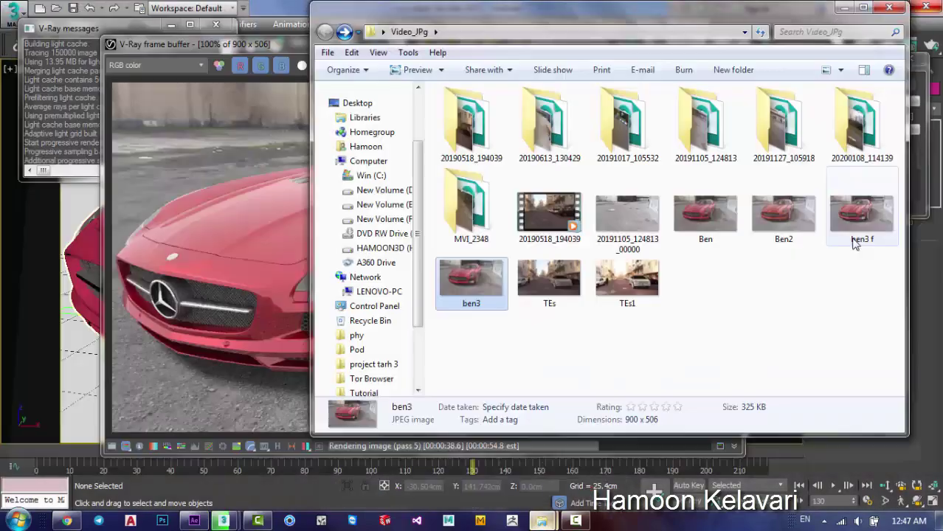
Examine the image ben3 f up close, checking the headlight, grille, windshield, roof and paint reflections.
{"action": "double_click", "coordinate": [857, 214]}
{"action": "scroll", "coordinate": [513, 228], "scroll_direction": "up", "scroll_amount": 2}
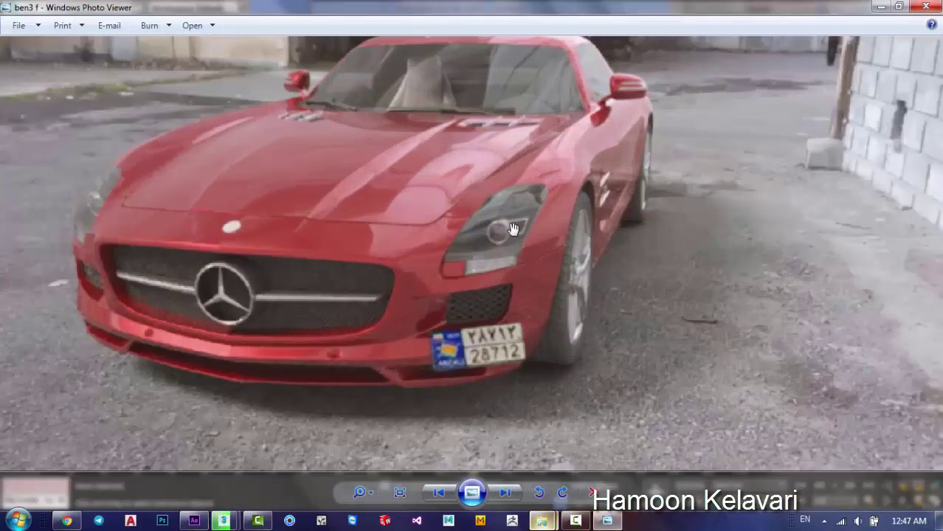
{"action": "scroll", "coordinate": [468, 272], "scroll_direction": "up", "scroll_amount": 3}
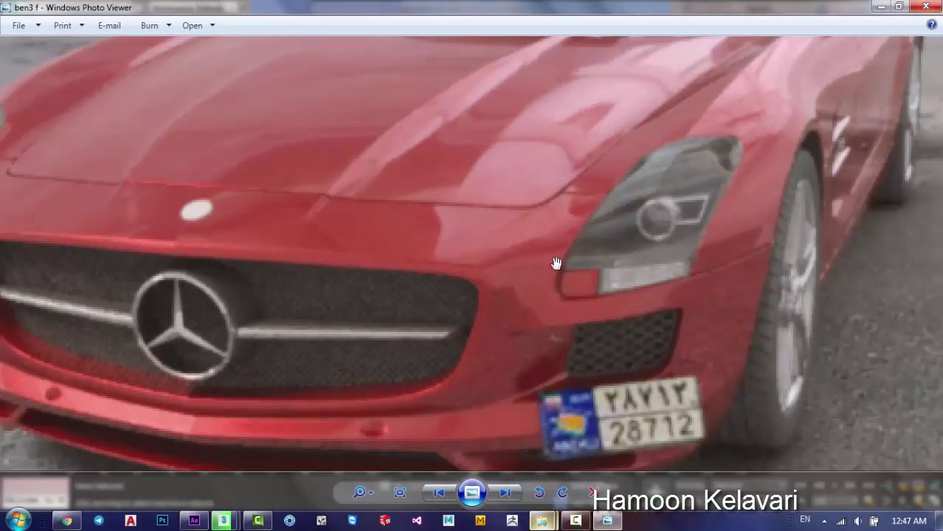
{"action": "left_click_drag", "start_coordinate": [827, 139], "coordinate": [748, 192]}
{"action": "scroll", "coordinate": [709, 155], "scroll_direction": "up", "scroll_amount": 1}
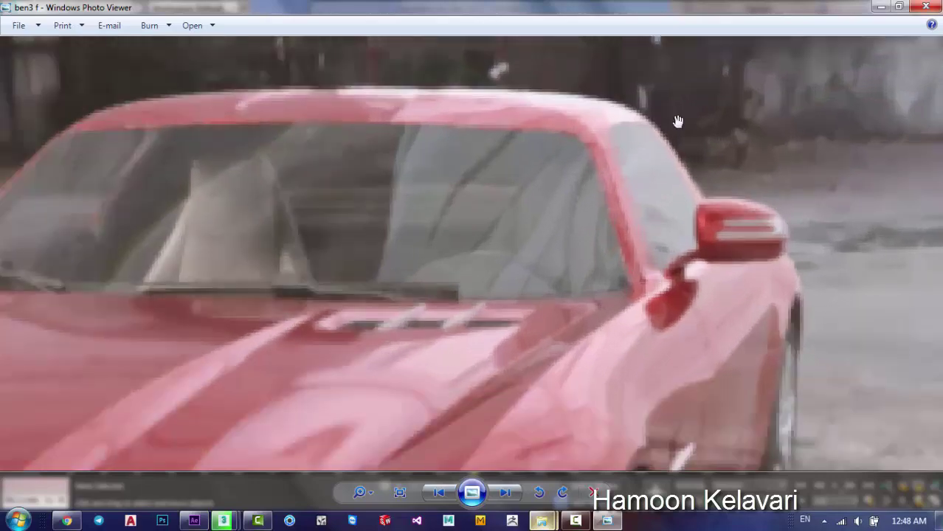
{"action": "left_click_drag", "start_coordinate": [674, 121], "coordinate": [616, 270]}
{"action": "scroll", "coordinate": [629, 205], "scroll_direction": "down", "scroll_amount": 3}
{"action": "scroll", "coordinate": [705, 295], "scroll_direction": "down", "scroll_amount": 1}
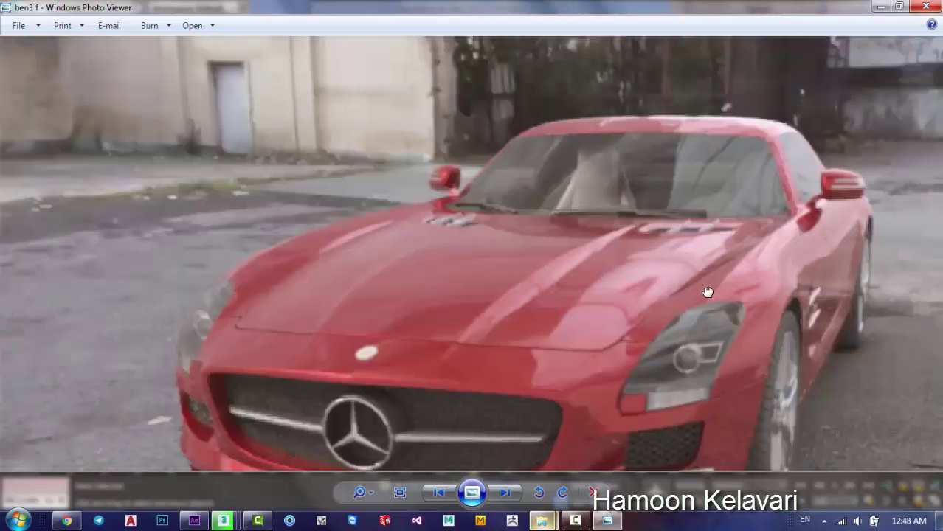
{"action": "scroll", "coordinate": [350, 135], "scroll_direction": "up", "scroll_amount": 2}
{"action": "scroll", "coordinate": [354, 135], "scroll_direction": "up", "scroll_amount": 1}
{"action": "left_click", "coordinate": [926, 5]}
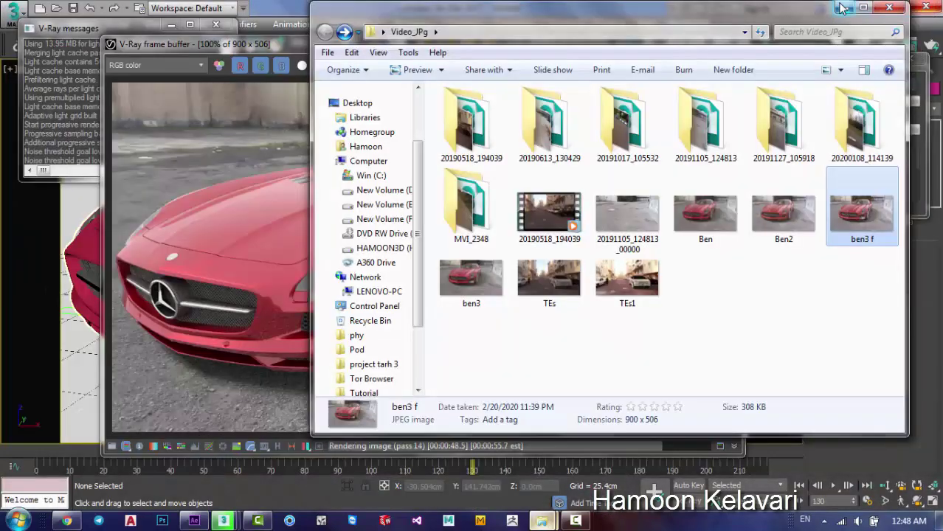
Minimise the image folder, close the V-Ray frame buffer and messages windows, and return the timeline to frame 0.
{"action": "left_click", "coordinate": [844, 7]}
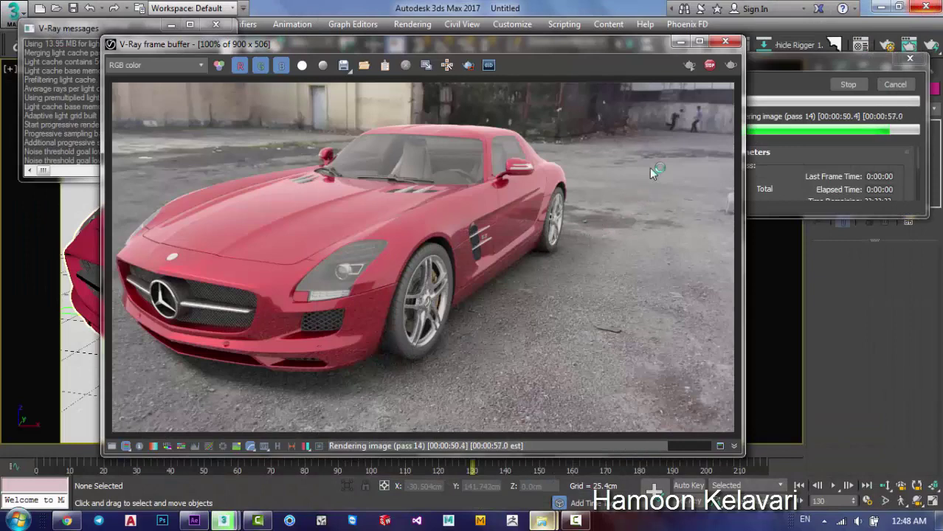
{"action": "left_click", "coordinate": [724, 41]}
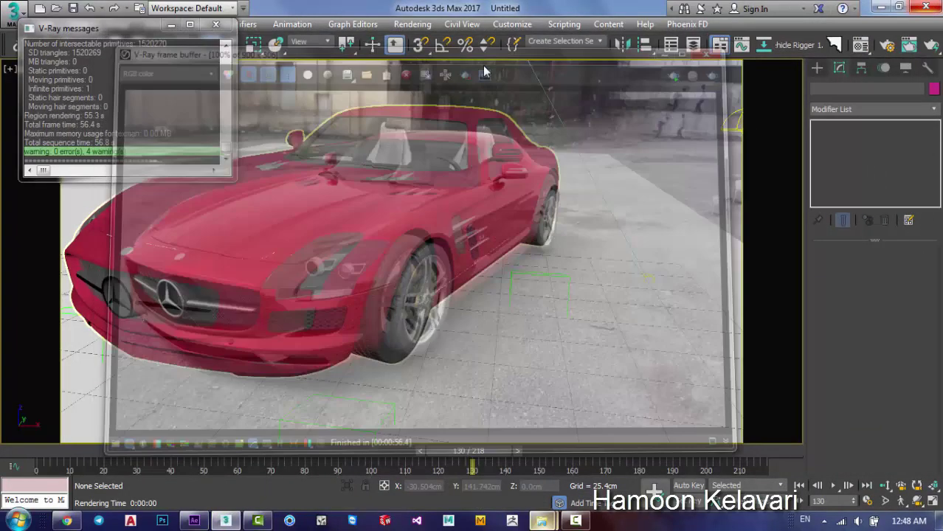
{"action": "left_click", "coordinate": [216, 24]}
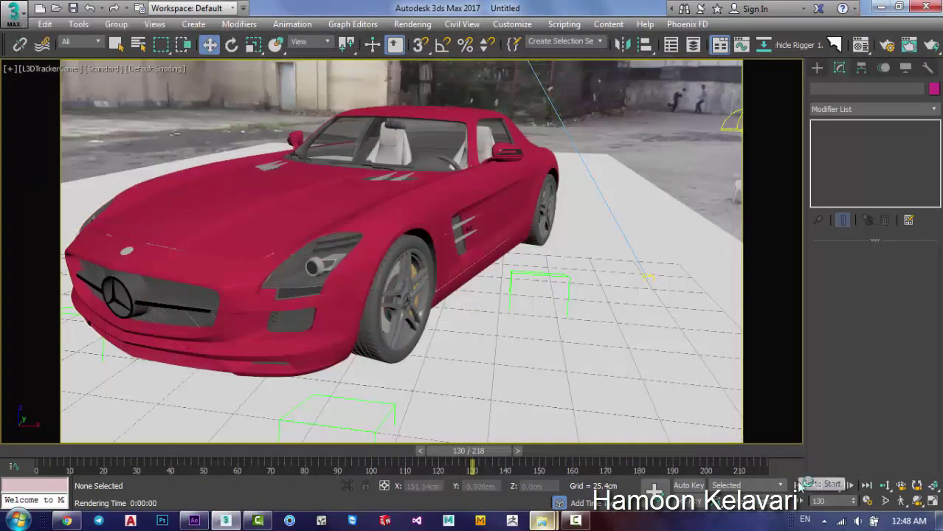
{"action": "left_click", "coordinate": [799, 487]}
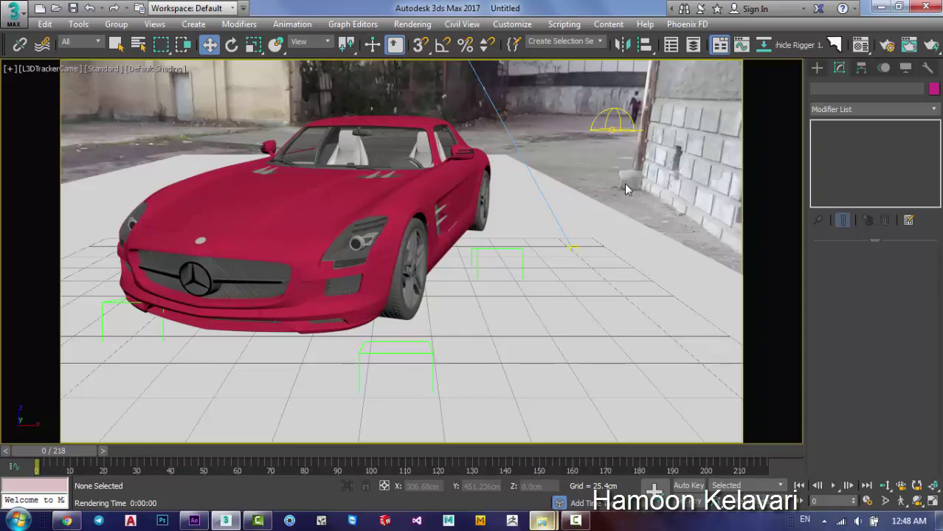
Reopen the V-Ray frame buffer and examine the headlight, front wheel and ground shadow under the car up close.
{"action": "right_click", "coordinate": [617, 166]}
{"action": "left_click", "coordinate": [653, 337]}
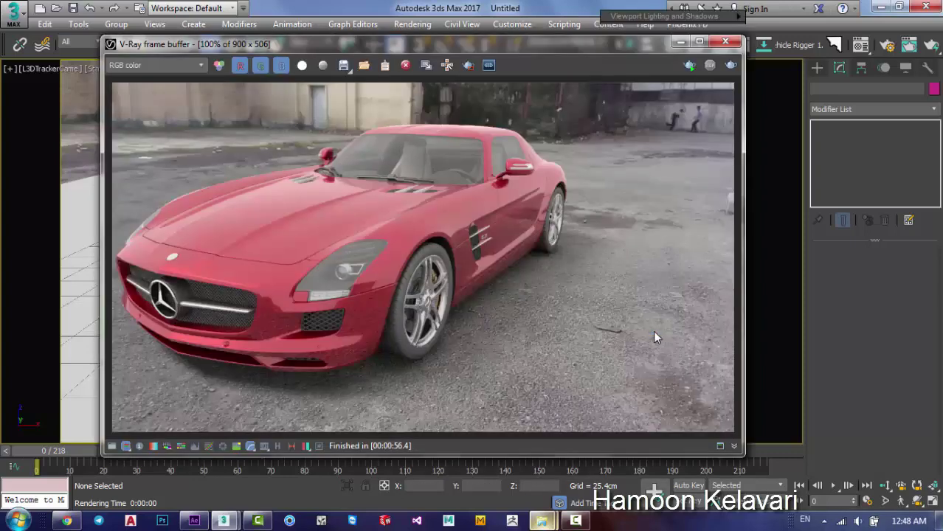
{"action": "scroll", "coordinate": [492, 268], "scroll_direction": "up", "scroll_amount": 2}
{"action": "middle_click_drag", "start_coordinate": [464, 312], "coordinate": [508, 245]}
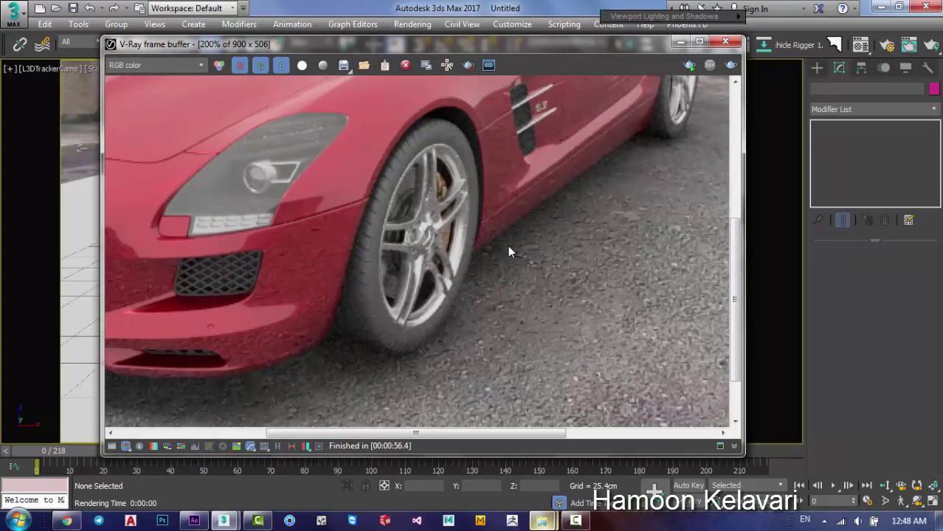
{"action": "scroll", "coordinate": [507, 245], "scroll_direction": "down", "scroll_amount": 2}
{"action": "scroll", "coordinate": [389, 348], "scroll_direction": "up", "scroll_amount": 2}
{"action": "middle_click_drag", "start_coordinate": [328, 331], "coordinate": [488, 185]}
{"action": "scroll", "coordinate": [571, 192], "scroll_direction": "down", "scroll_amount": 2}
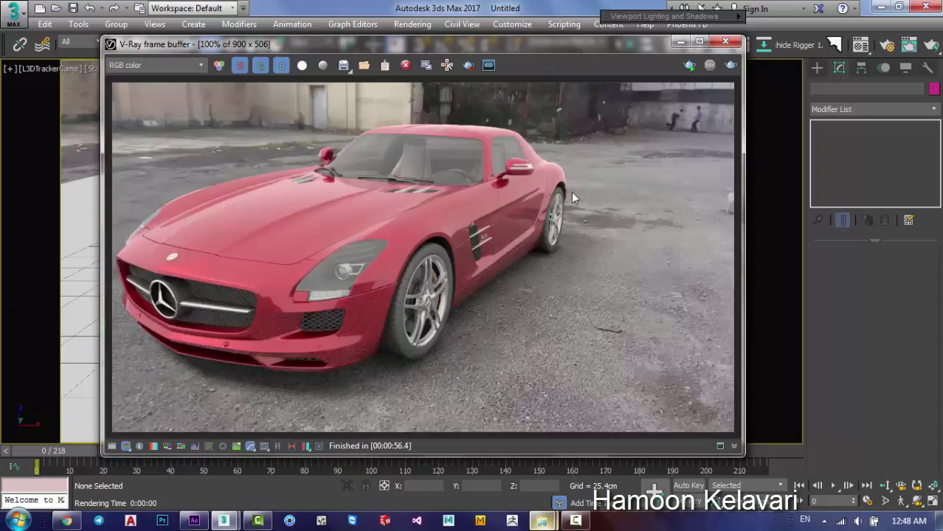
Inspect the rendered car's door, side vent and wheels in close-up to judge reflections and contact shadows.
{"action": "scroll", "coordinate": [572, 196], "scroll_direction": "up", "scroll_amount": 4}
{"action": "scroll", "coordinate": [571, 192], "scroll_direction": "down", "scroll_amount": 4}
{"action": "scroll", "coordinate": [533, 203], "scroll_direction": "up", "scroll_amount": 2}
{"action": "scroll", "coordinate": [495, 212], "scroll_direction": "up", "scroll_amount": 2}
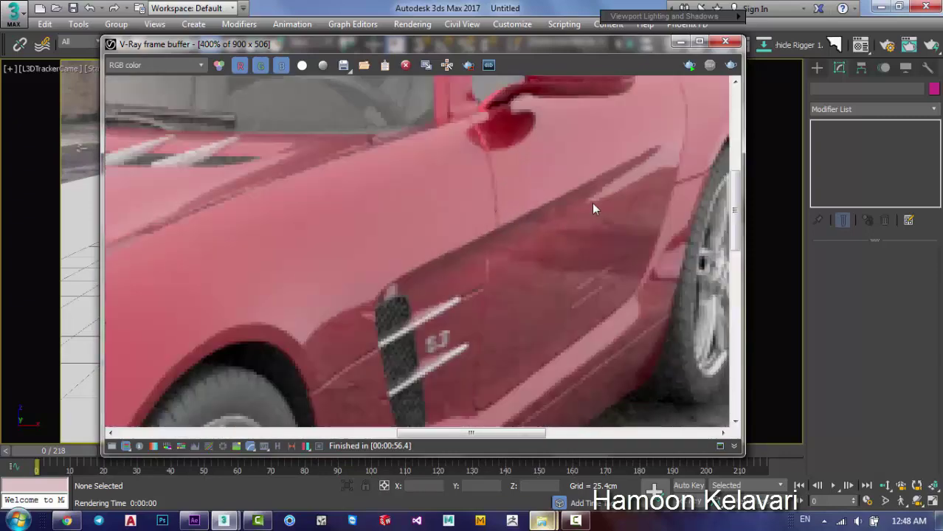
{"action": "middle_click_drag", "start_coordinate": [591, 202], "coordinate": [564, 235]}
{"action": "scroll", "coordinate": [564, 240], "scroll_direction": "down", "scroll_amount": 2}
{"action": "middle_click_drag", "start_coordinate": [318, 234], "coordinate": [590, 89]}
{"action": "scroll", "coordinate": [397, 353], "scroll_direction": "up", "scroll_amount": 2}
{"action": "scroll", "coordinate": [390, 337], "scroll_direction": "down", "scroll_amount": 4}
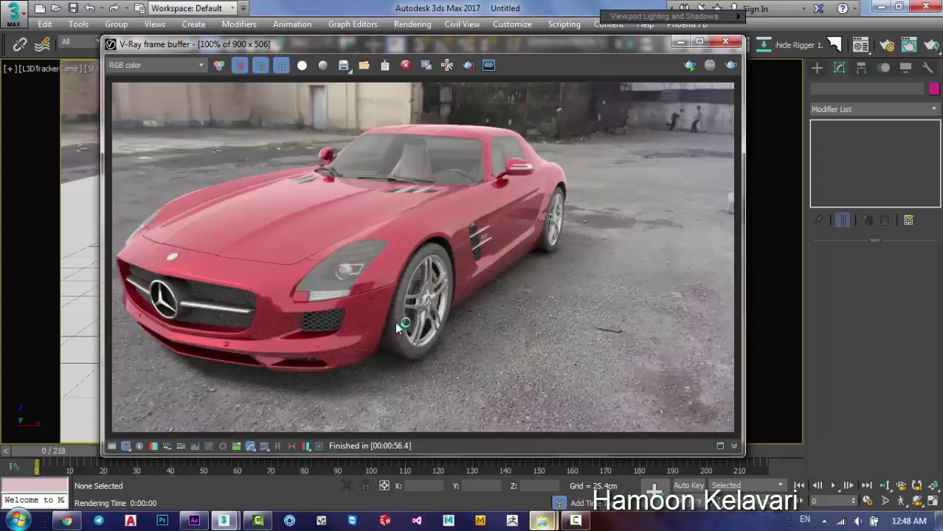
{"action": "scroll", "coordinate": [483, 284], "scroll_direction": "up", "scroll_amount": 2}
{"action": "middle_click_drag", "start_coordinate": [493, 280], "coordinate": [596, 164]}
{"action": "scroll", "coordinate": [595, 210], "scroll_direction": "down", "scroll_amount": 2}
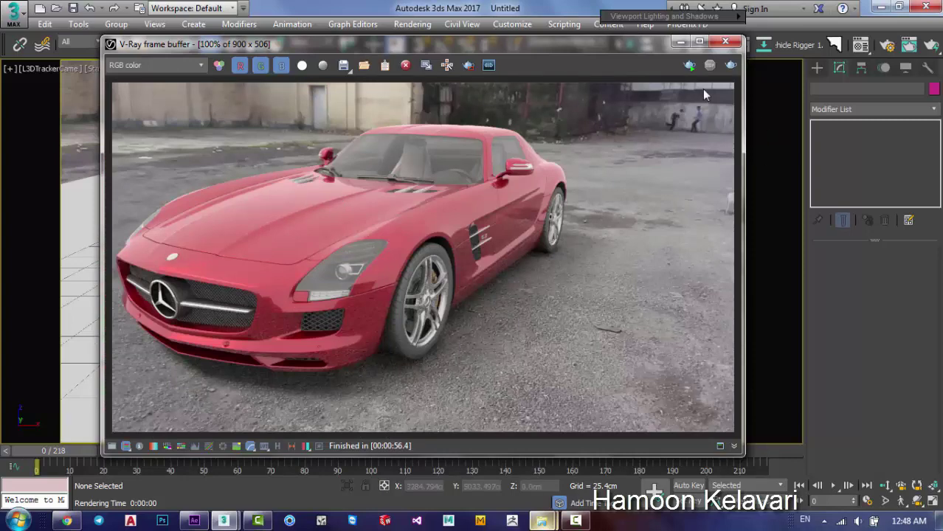
Close the V-Ray frame buffer and minimise the 3D scene window to show the desktop.
{"action": "left_click", "coordinate": [731, 43]}
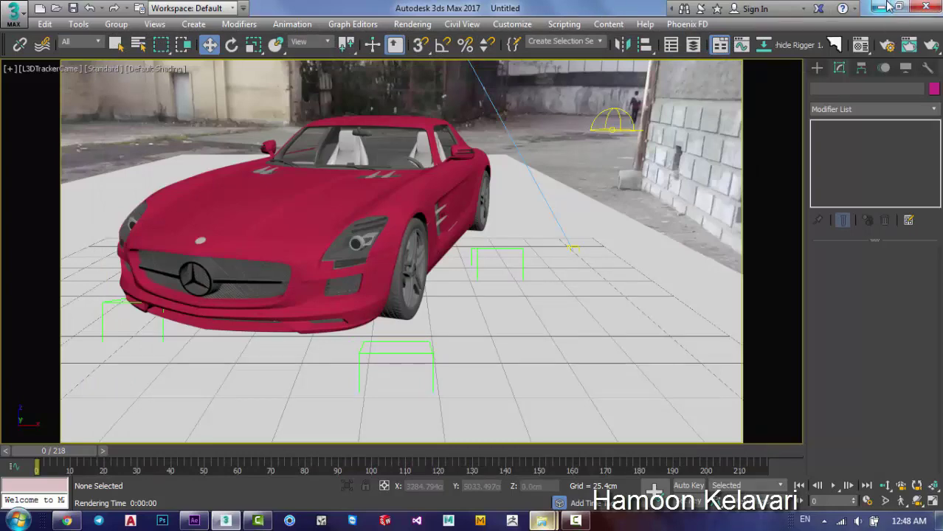
{"action": "left_click", "coordinate": [881, 7]}
{"action": "left_click", "coordinate": [574, 520]}
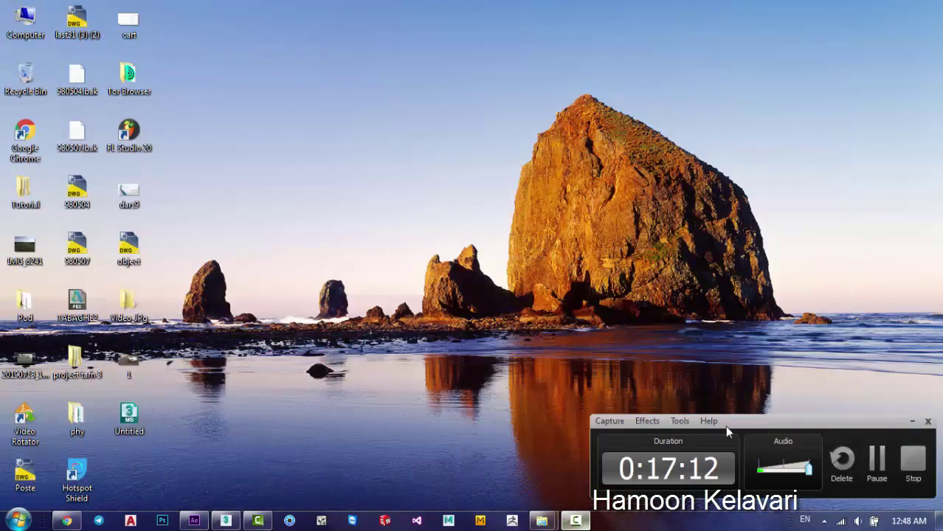